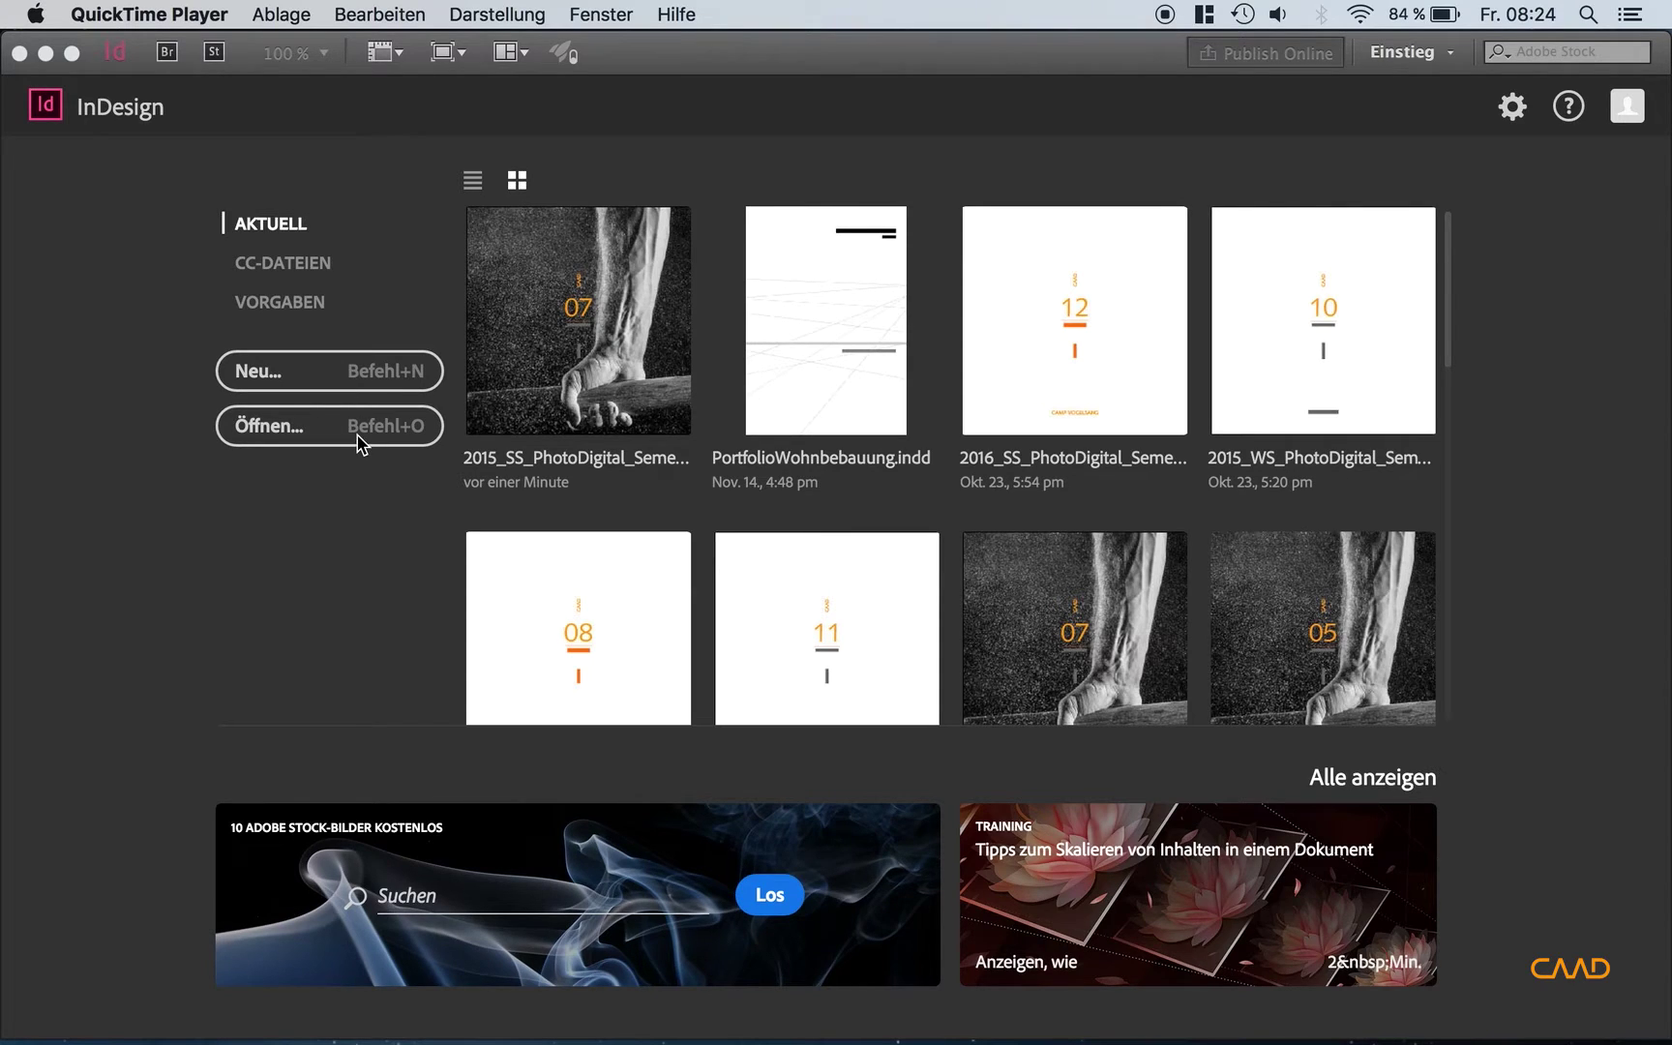
Start a new document and move its settings dialog further up on the screen.
click(285, 43)
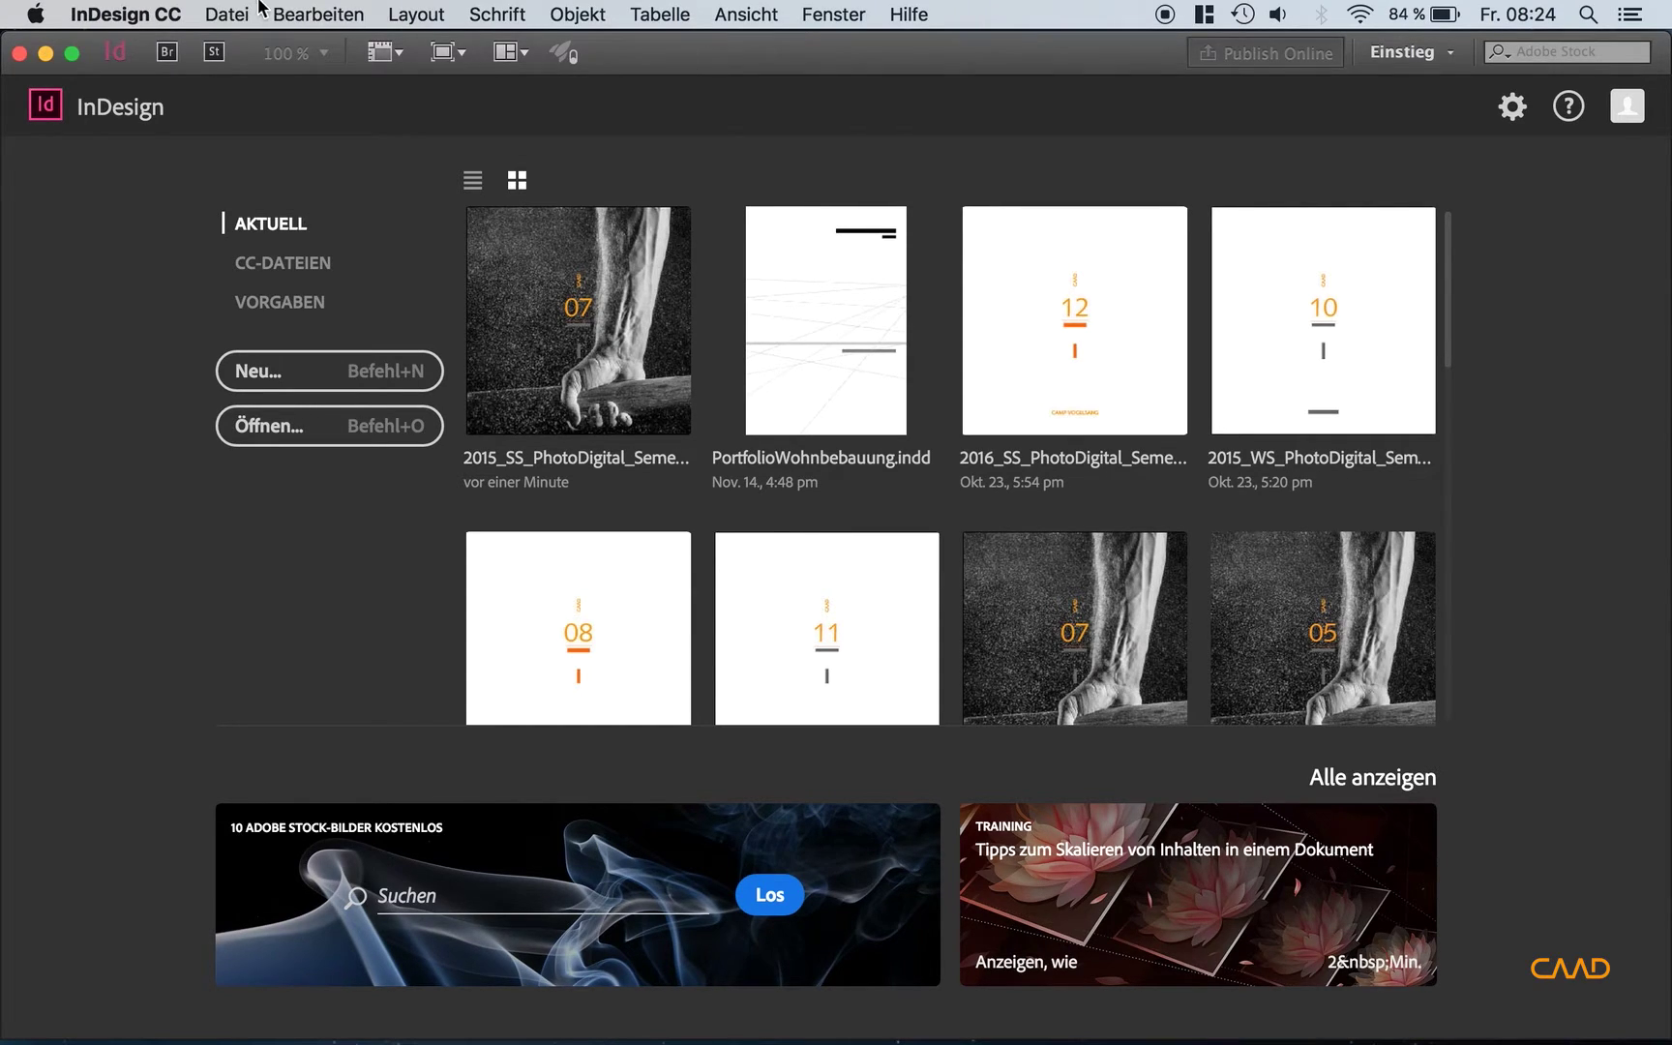
click(226, 7)
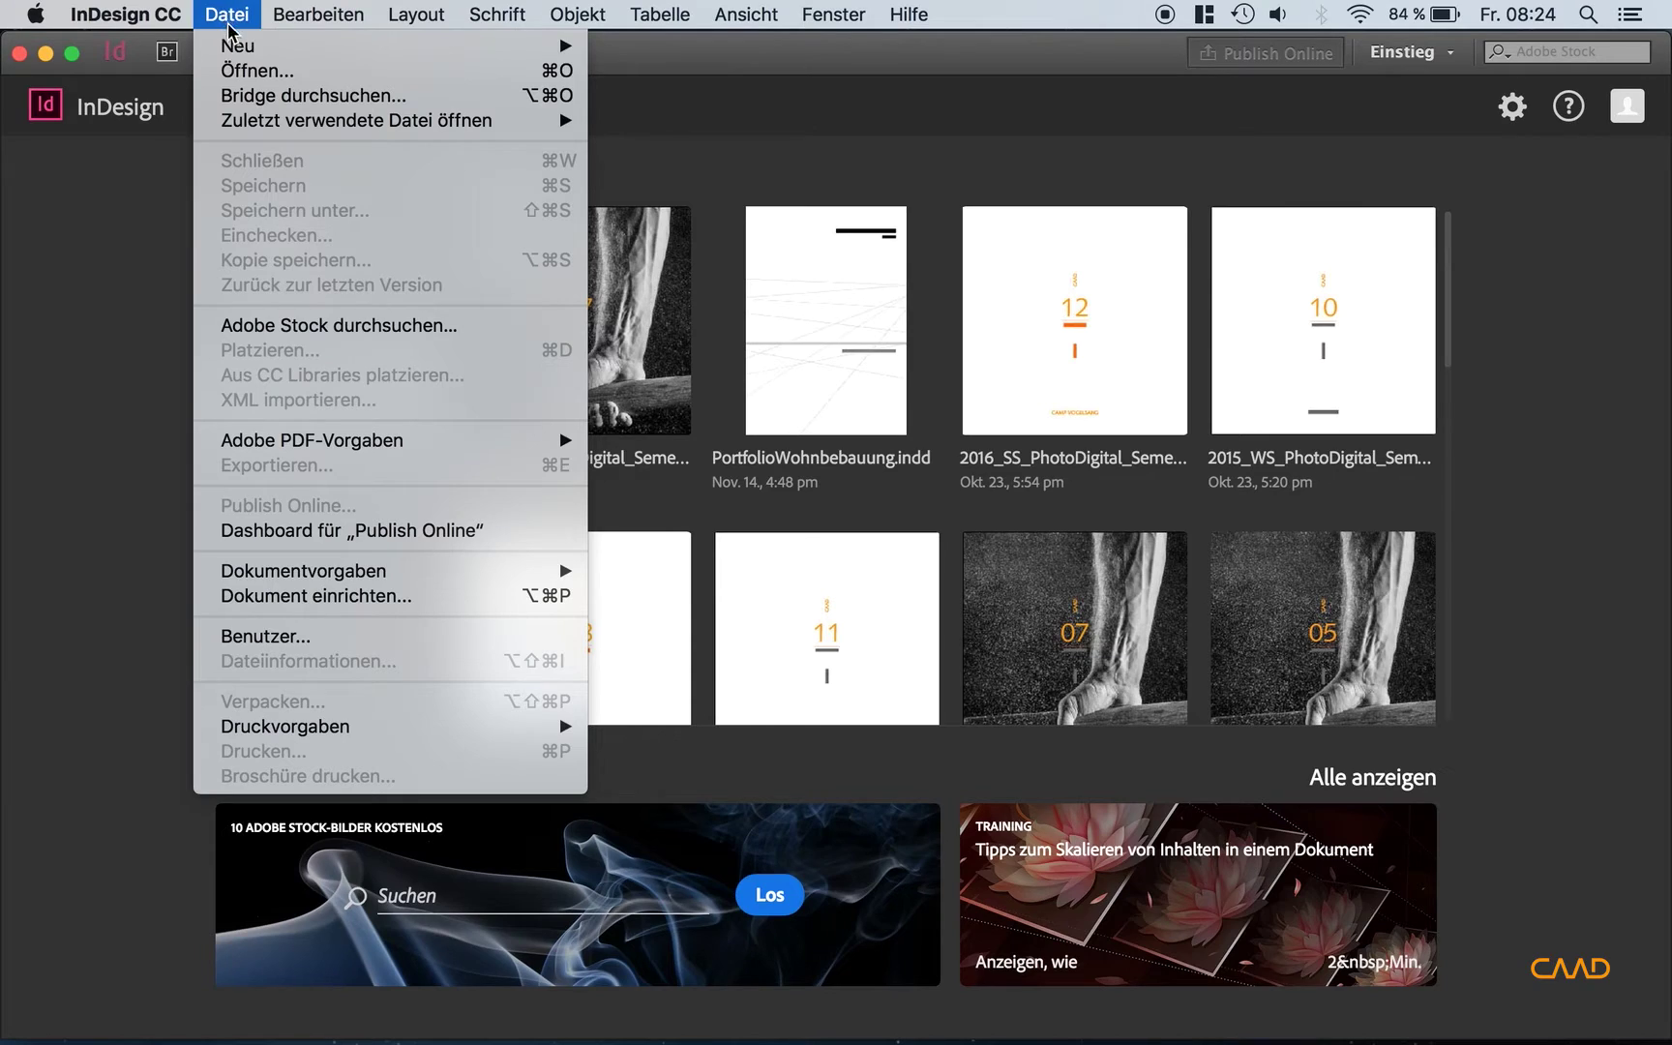
mouse_move(232, 47)
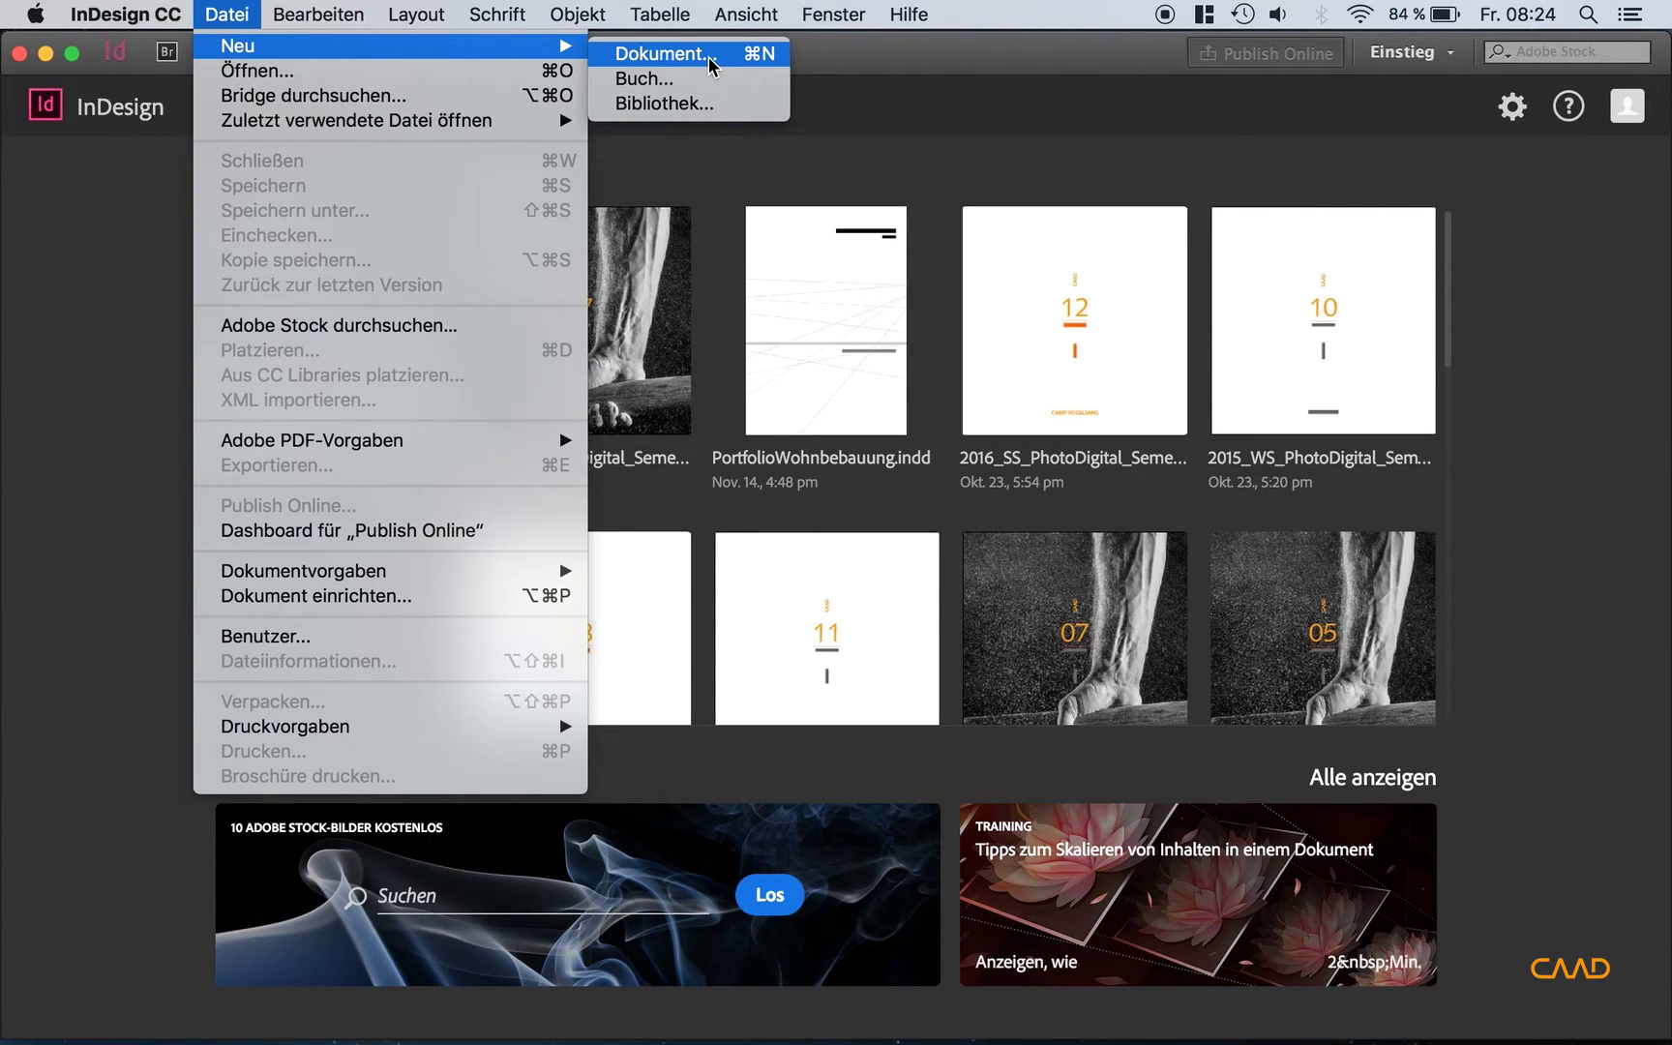
click(711, 63)
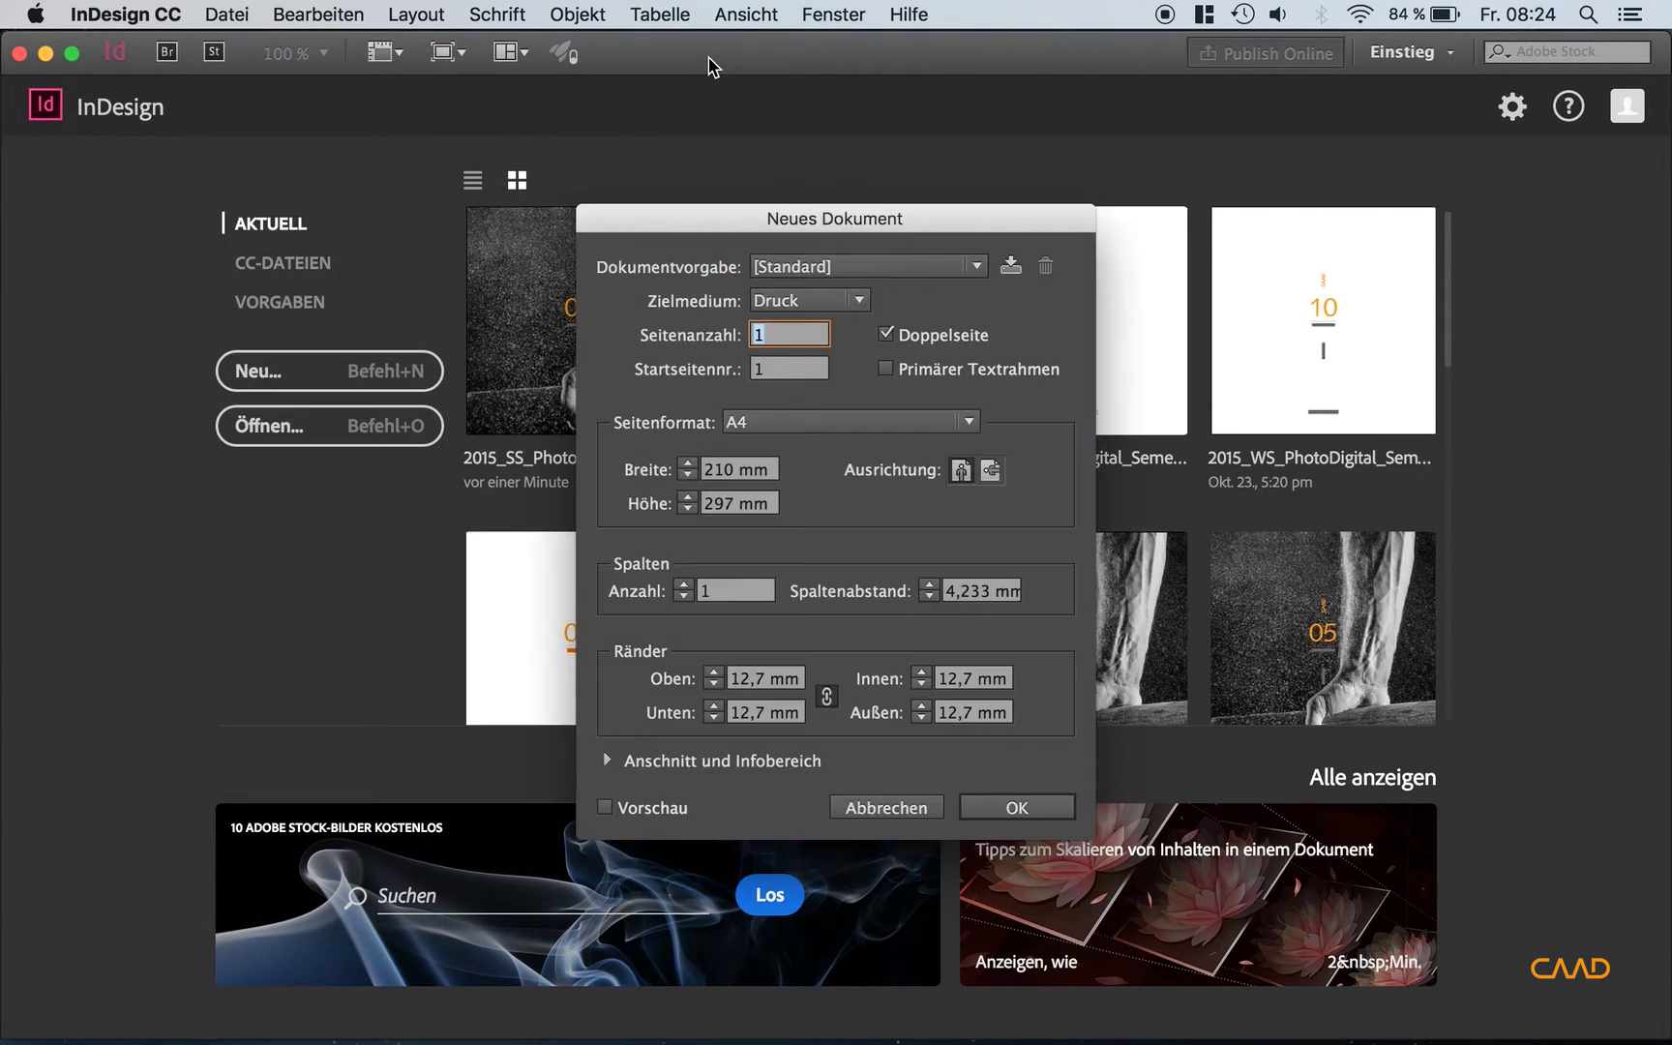
drag(676, 217, 624, 118)
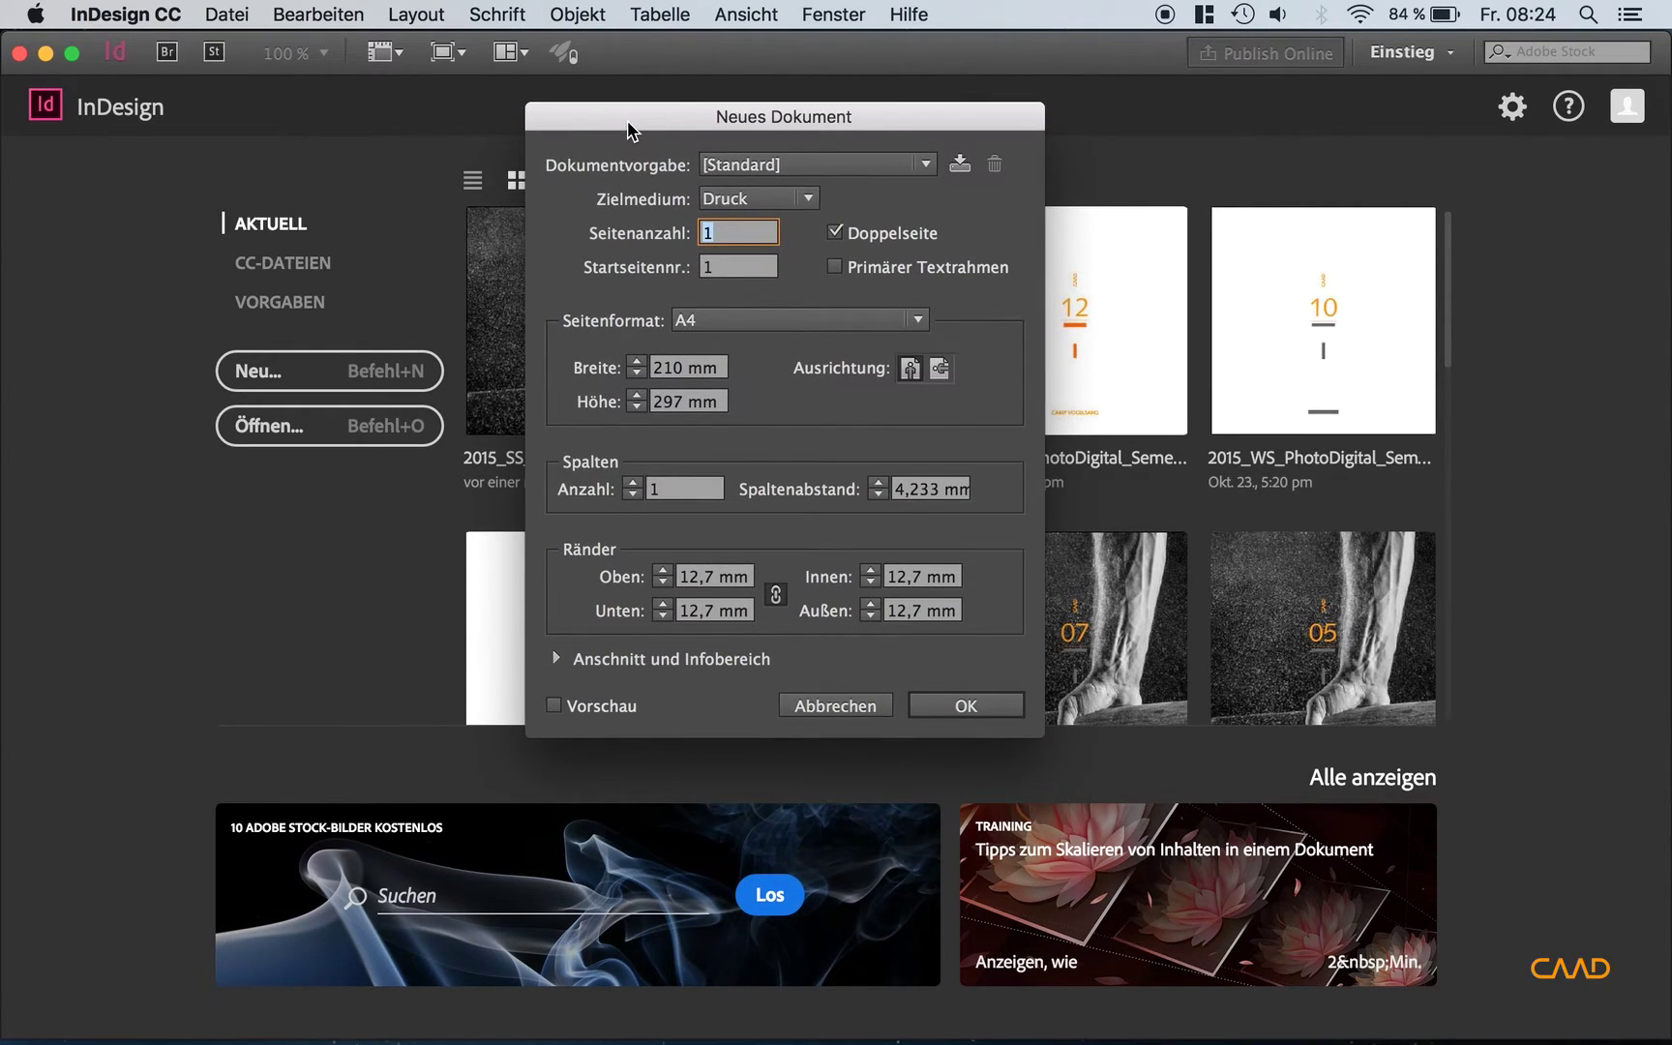
Examine which document presets are available for the new document, leaving [Standard] selected.
click(724, 167)
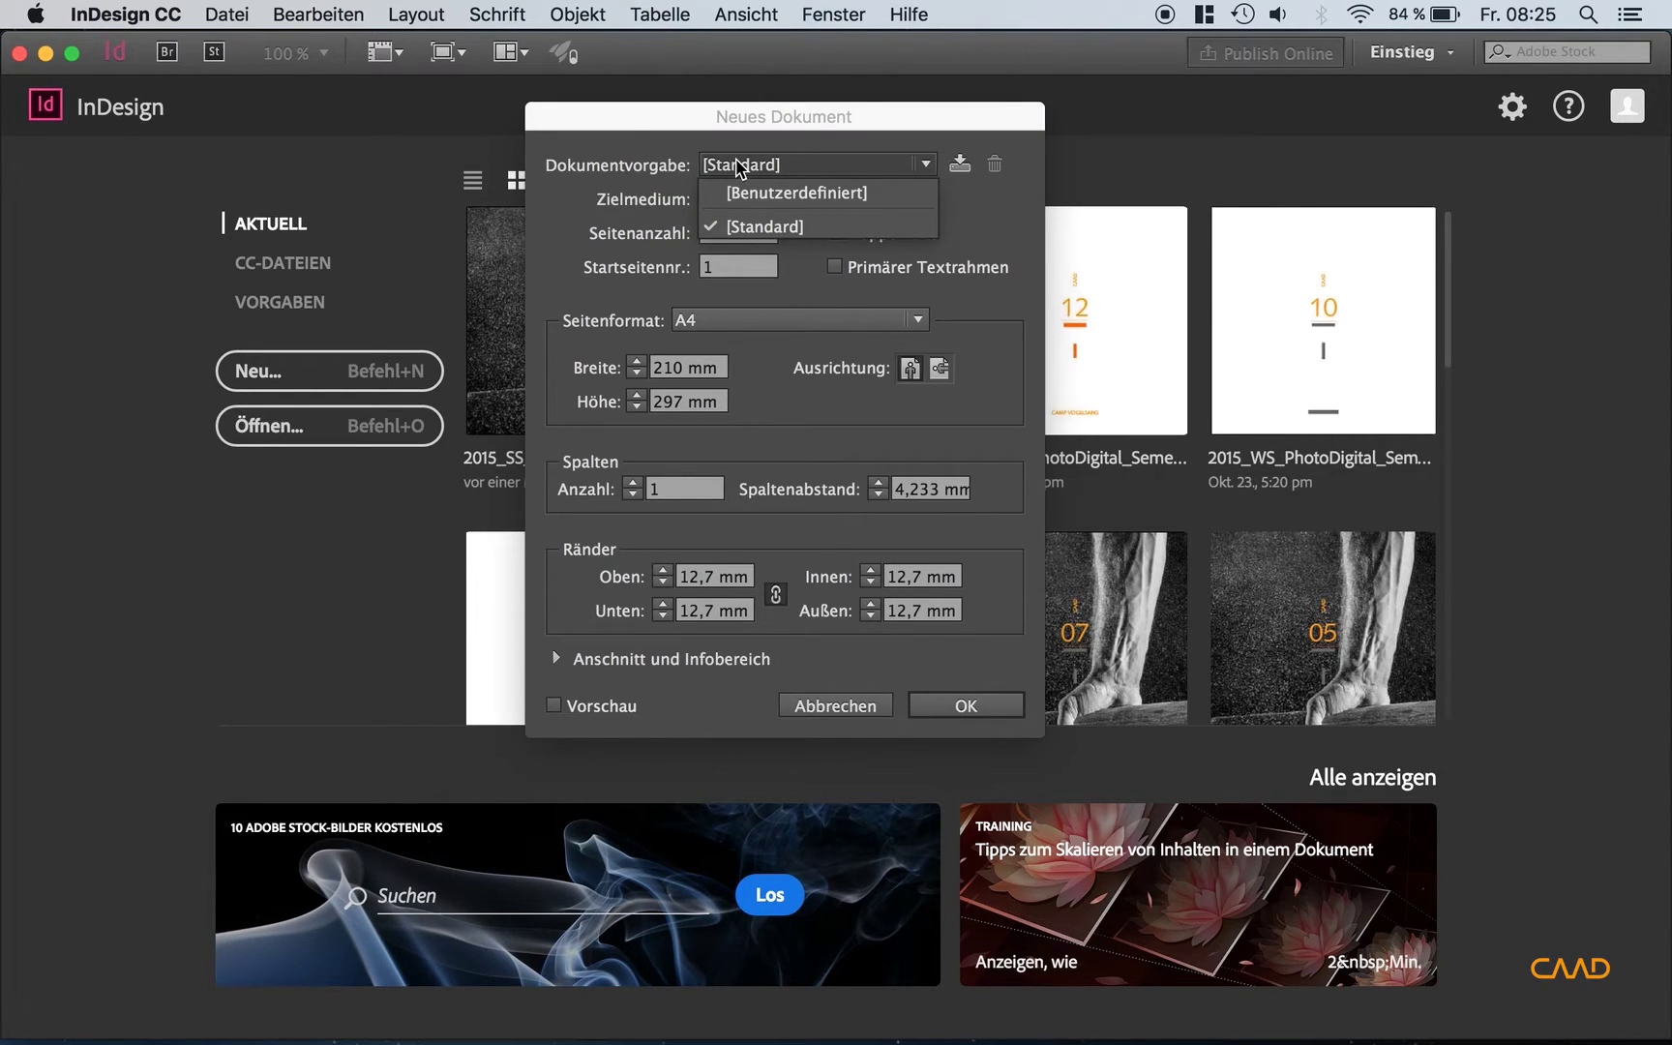
click(745, 169)
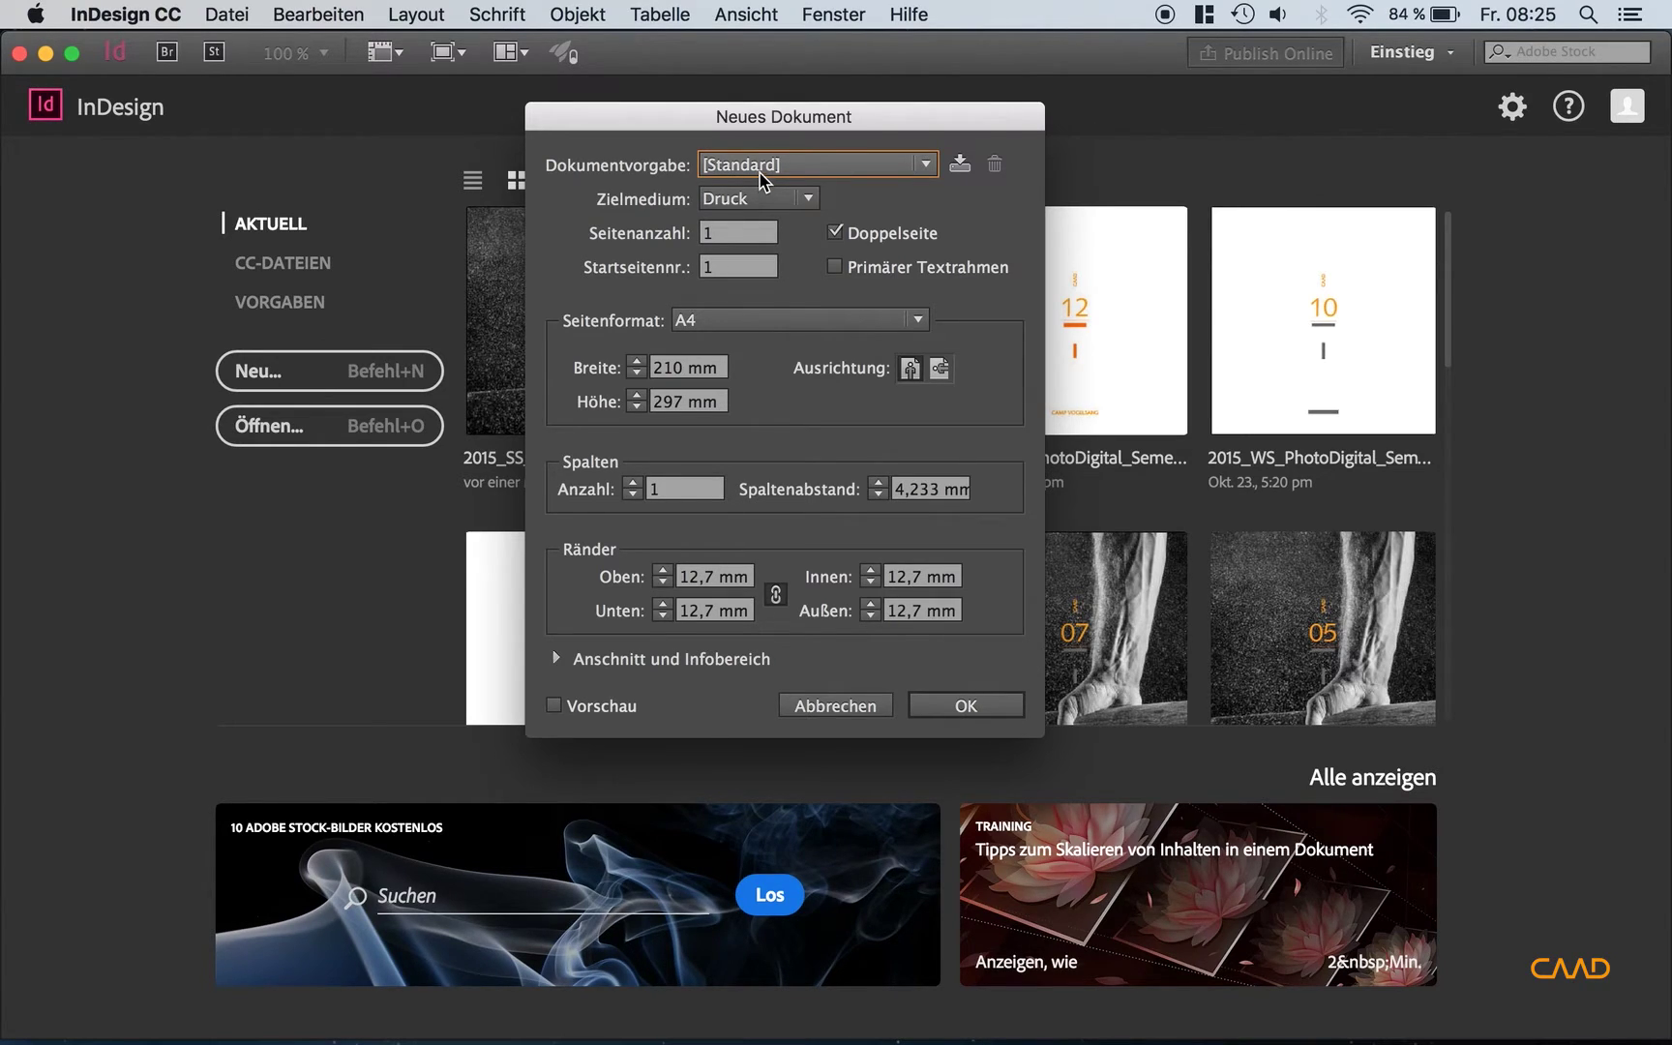
click(763, 176)
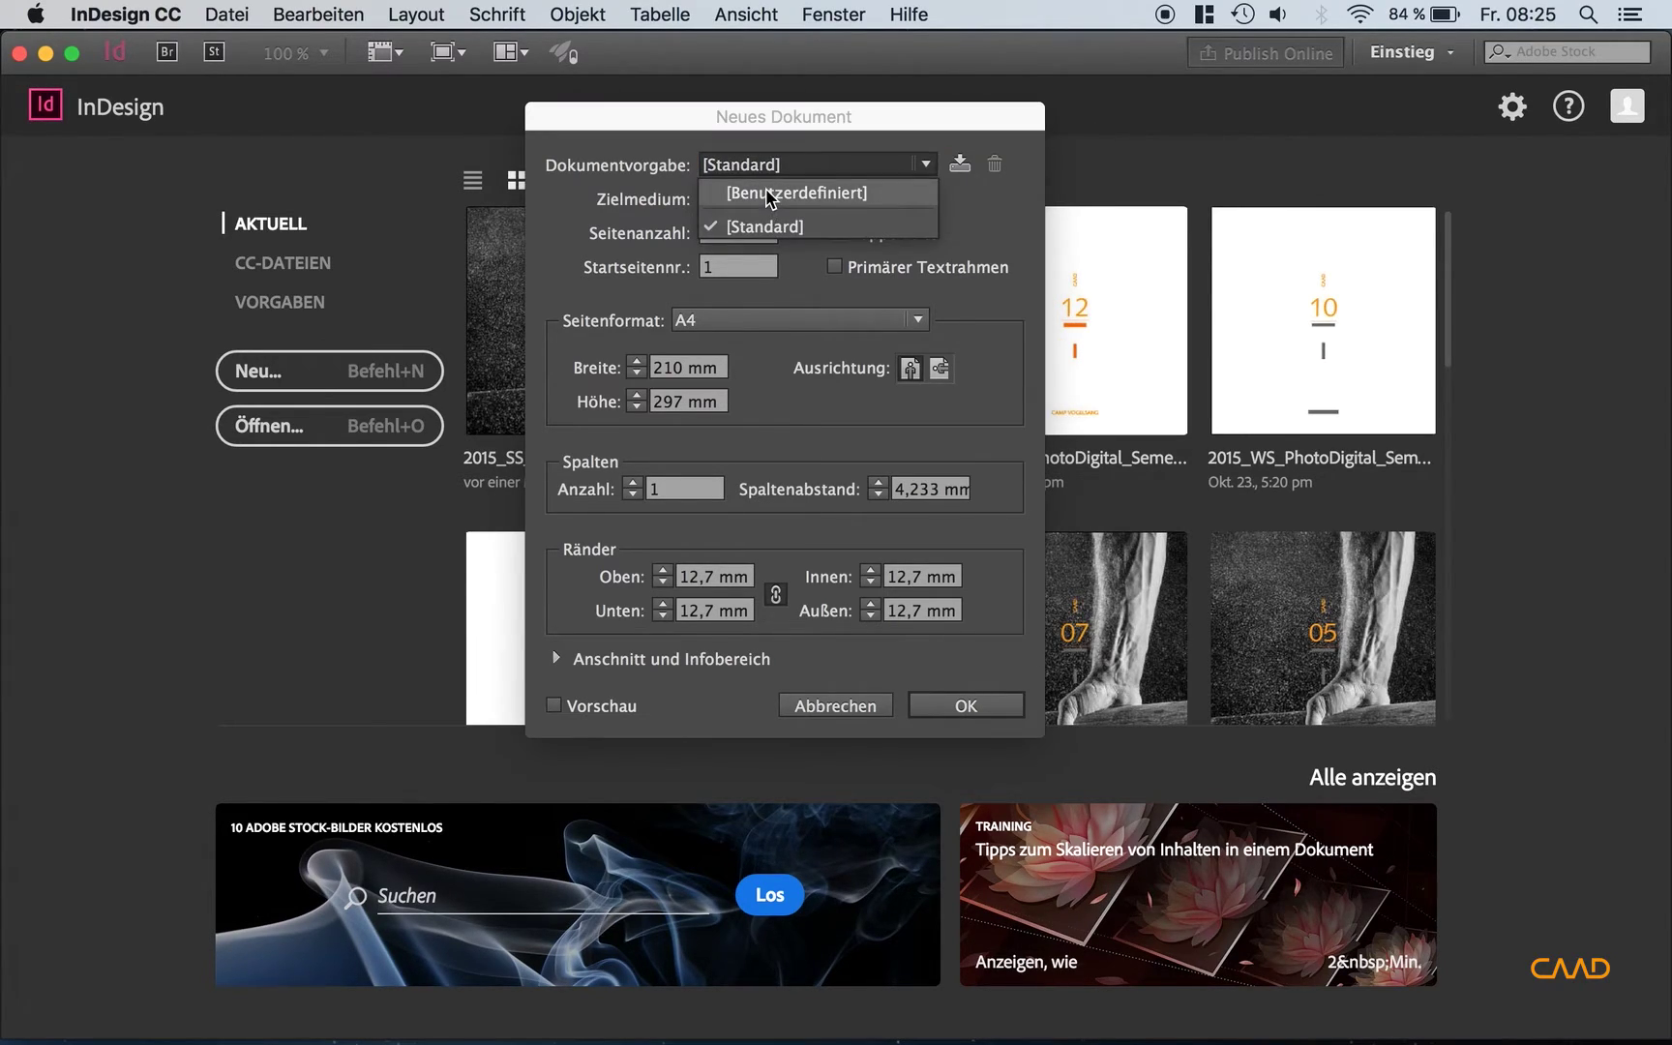
click(771, 172)
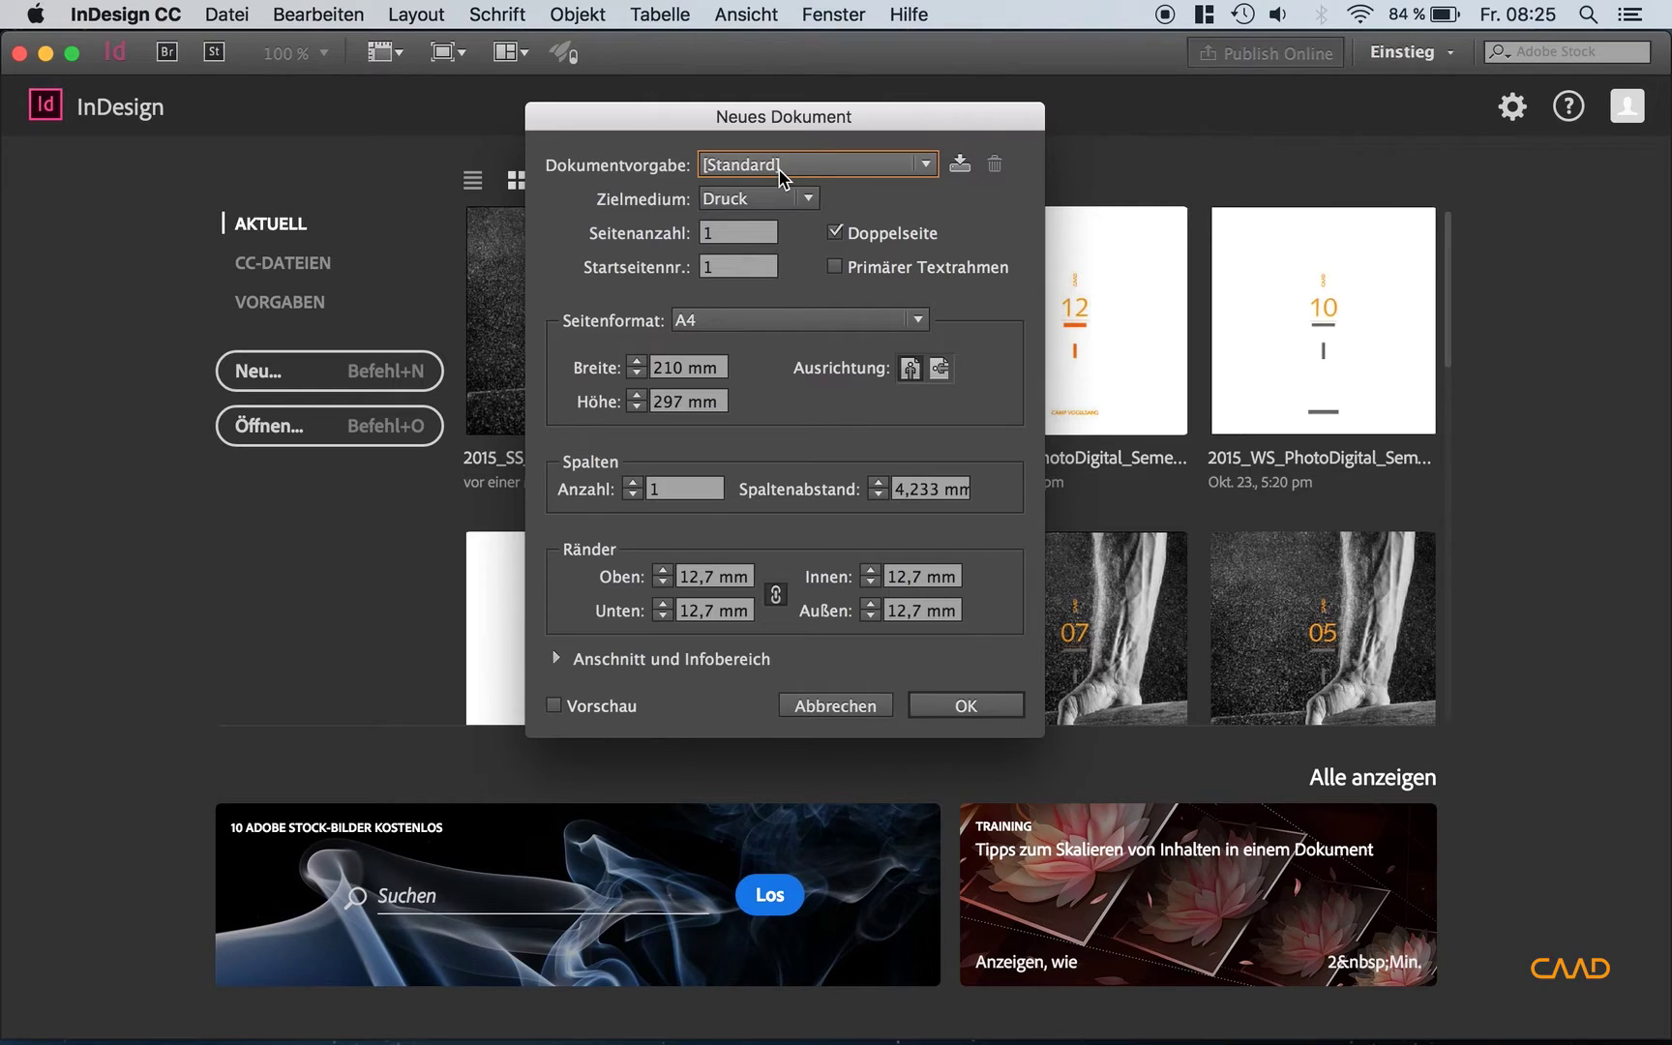
click(791, 174)
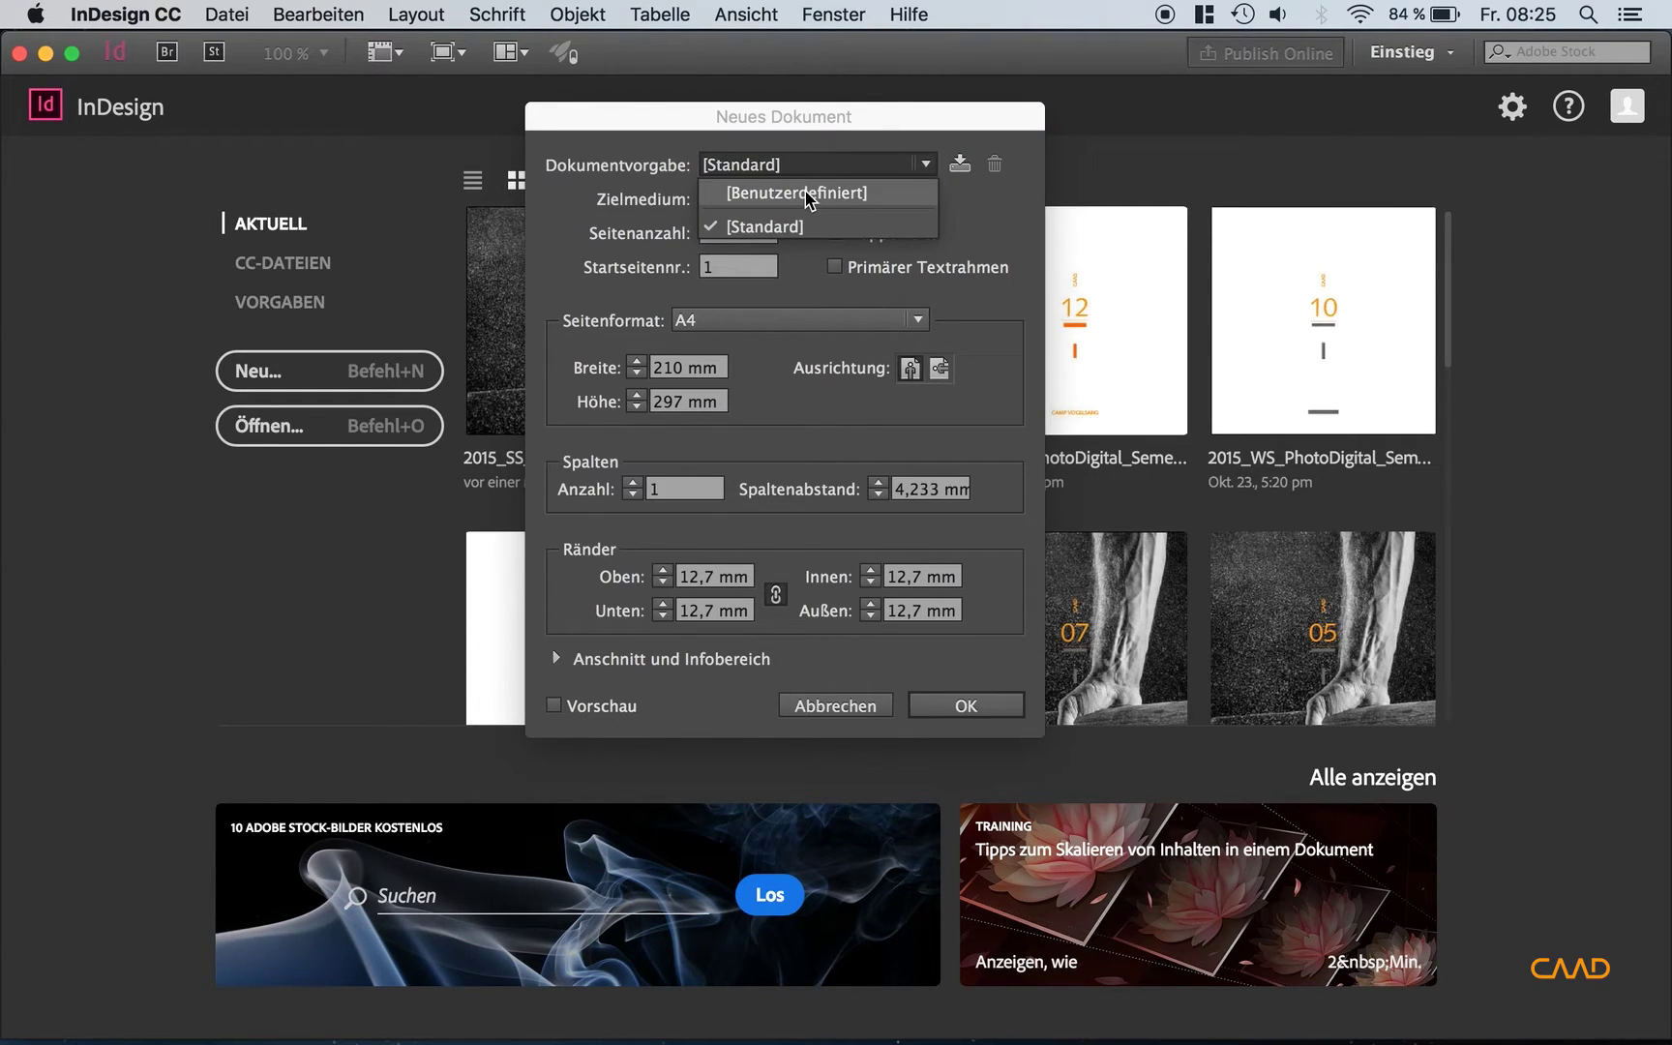
click(809, 171)
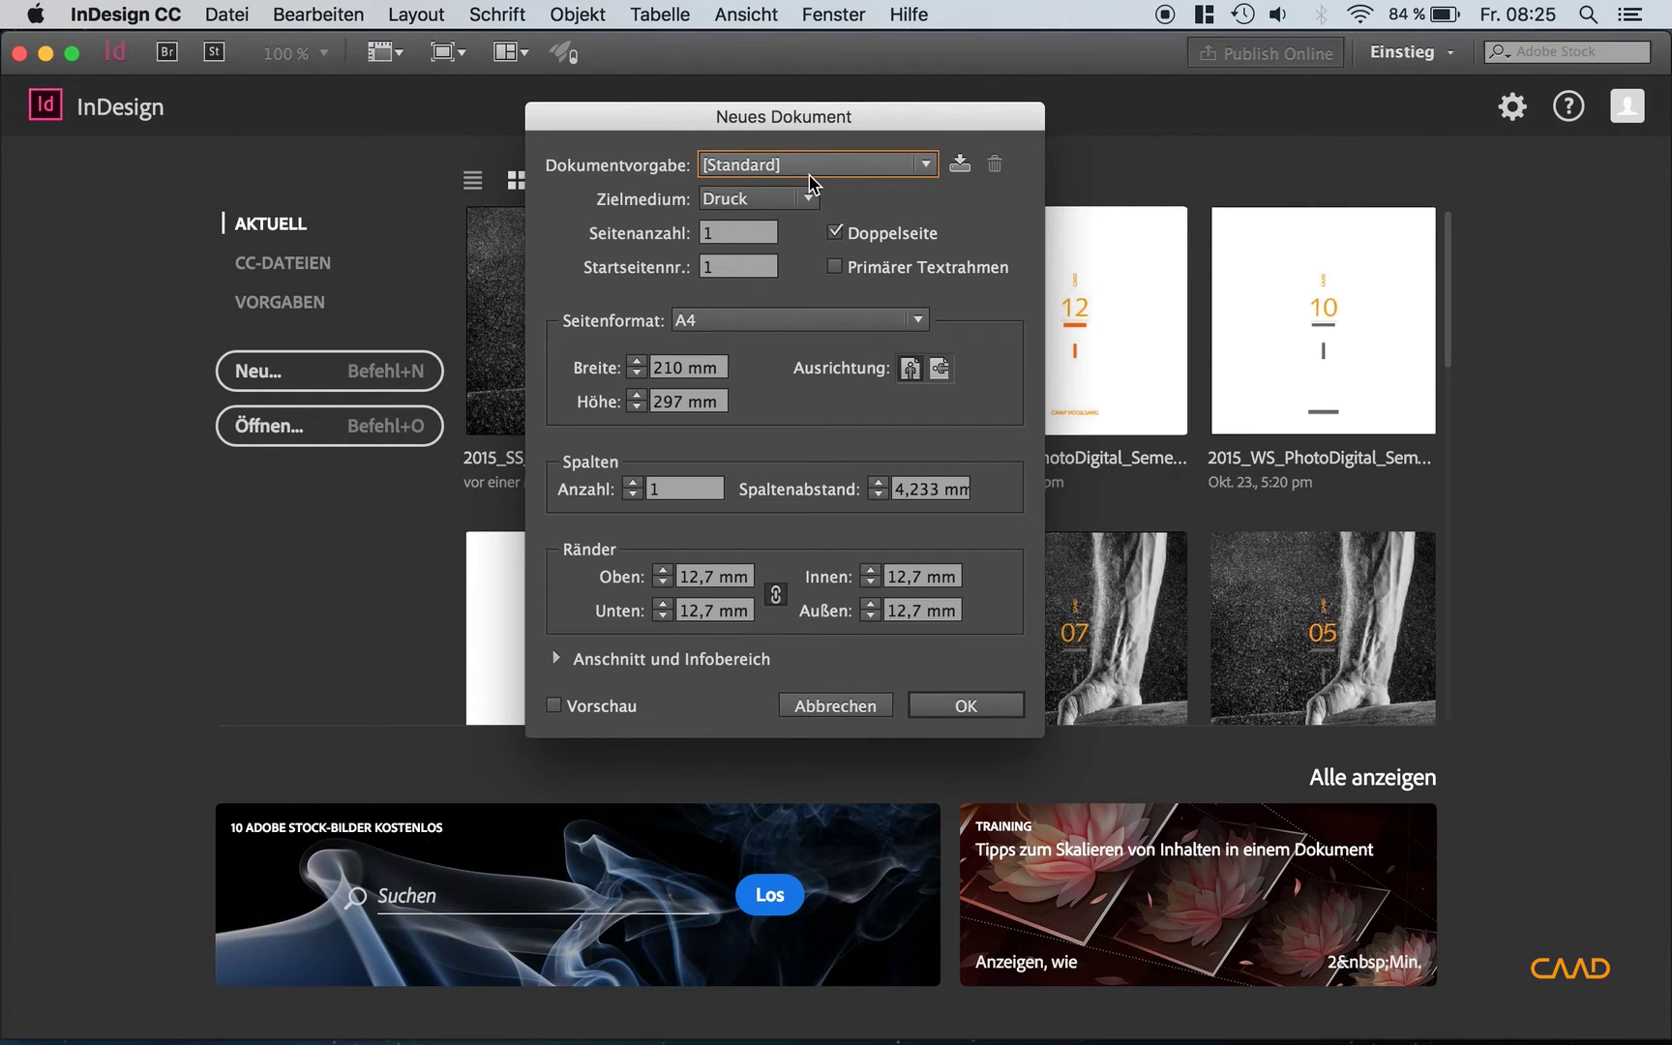
click(899, 171)
click(888, 232)
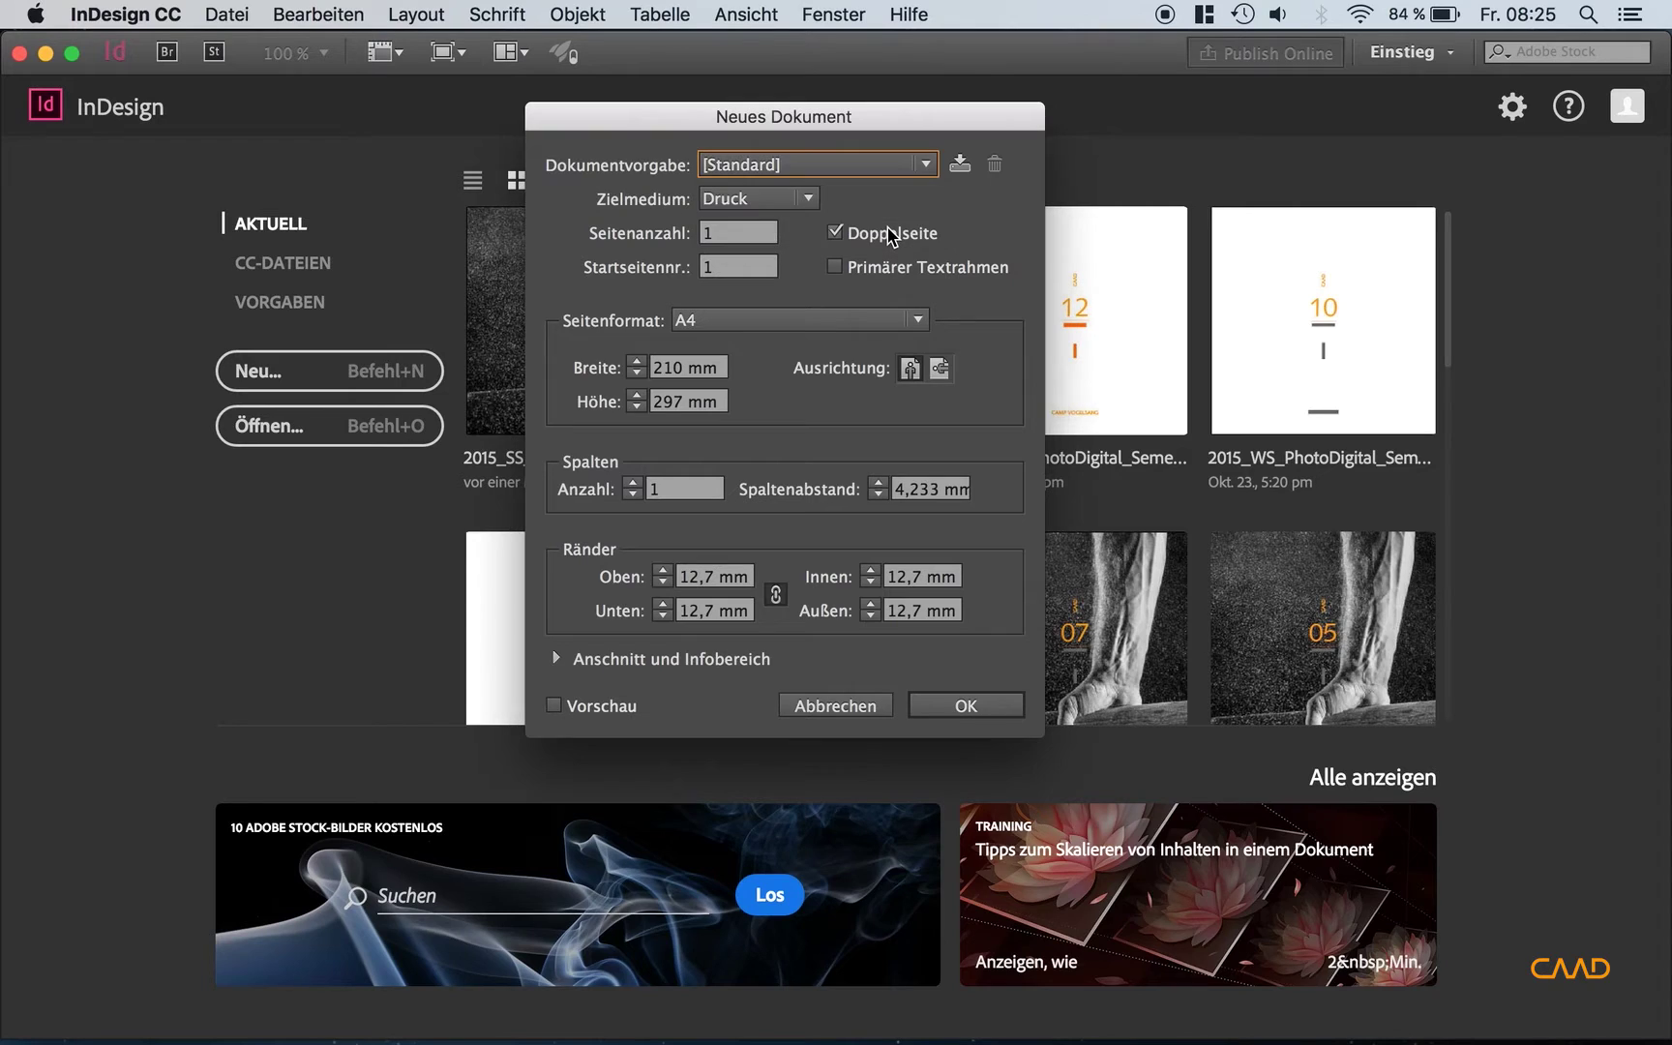
Review the target medium options for the new document, keeping Druck selected.
click(735, 199)
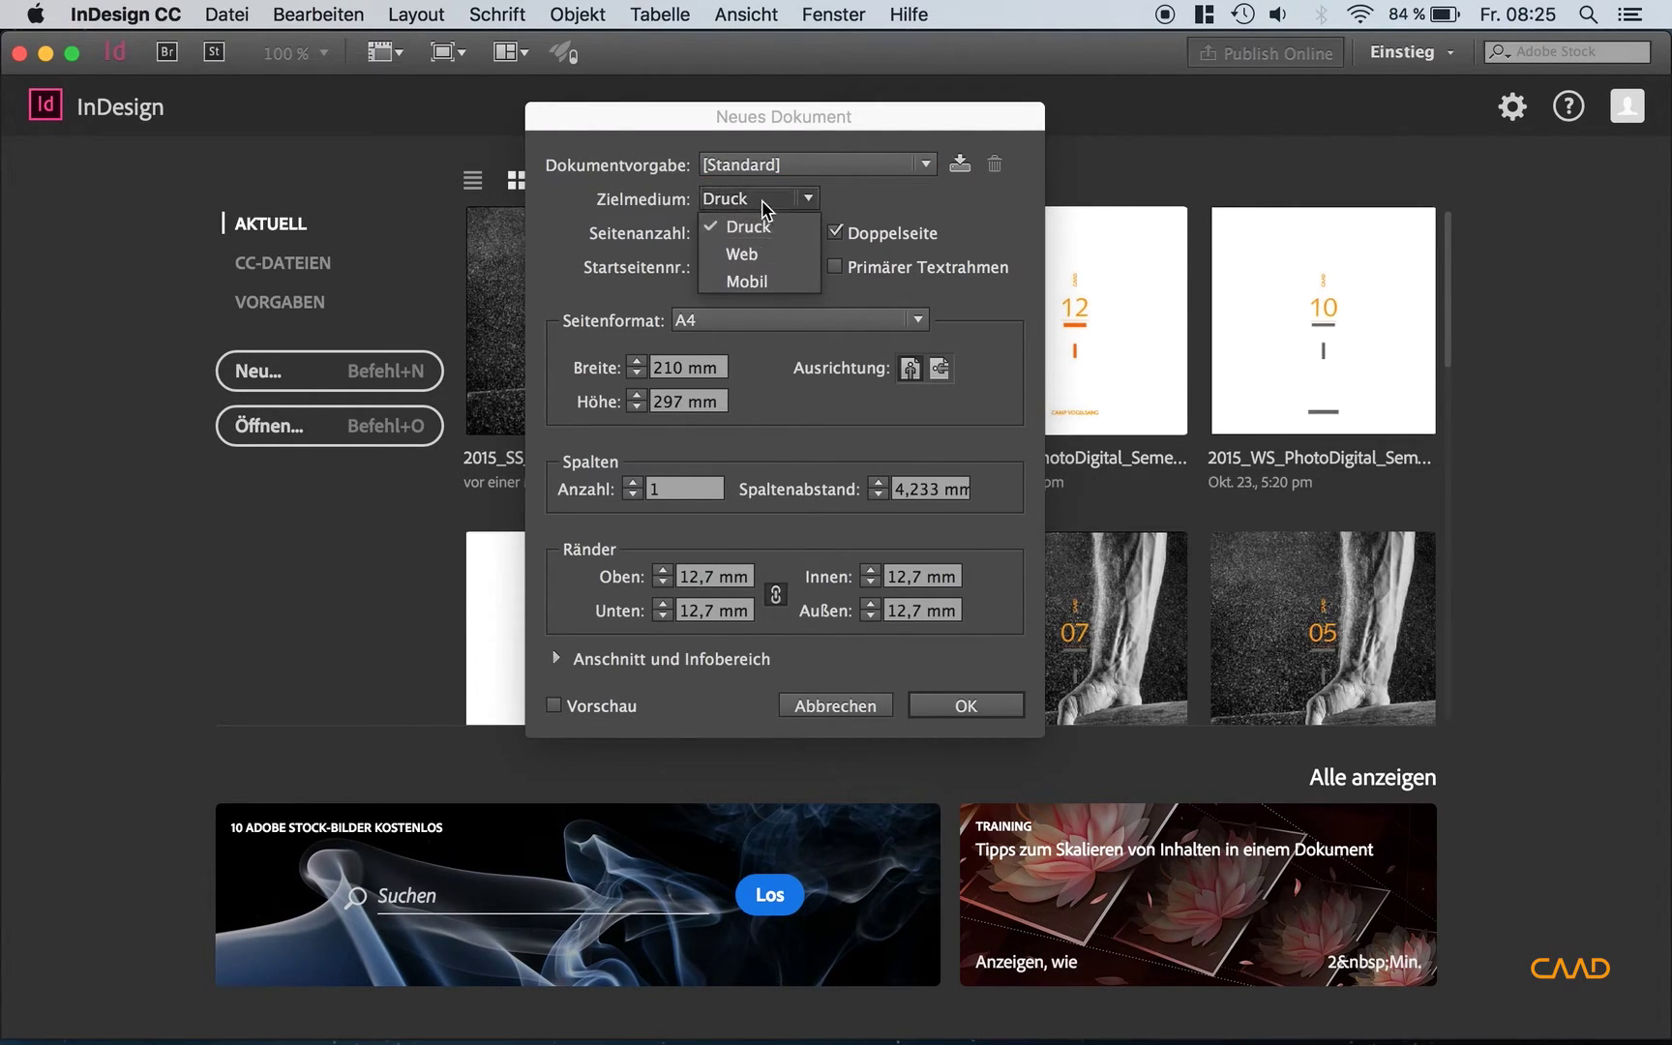
click(766, 205)
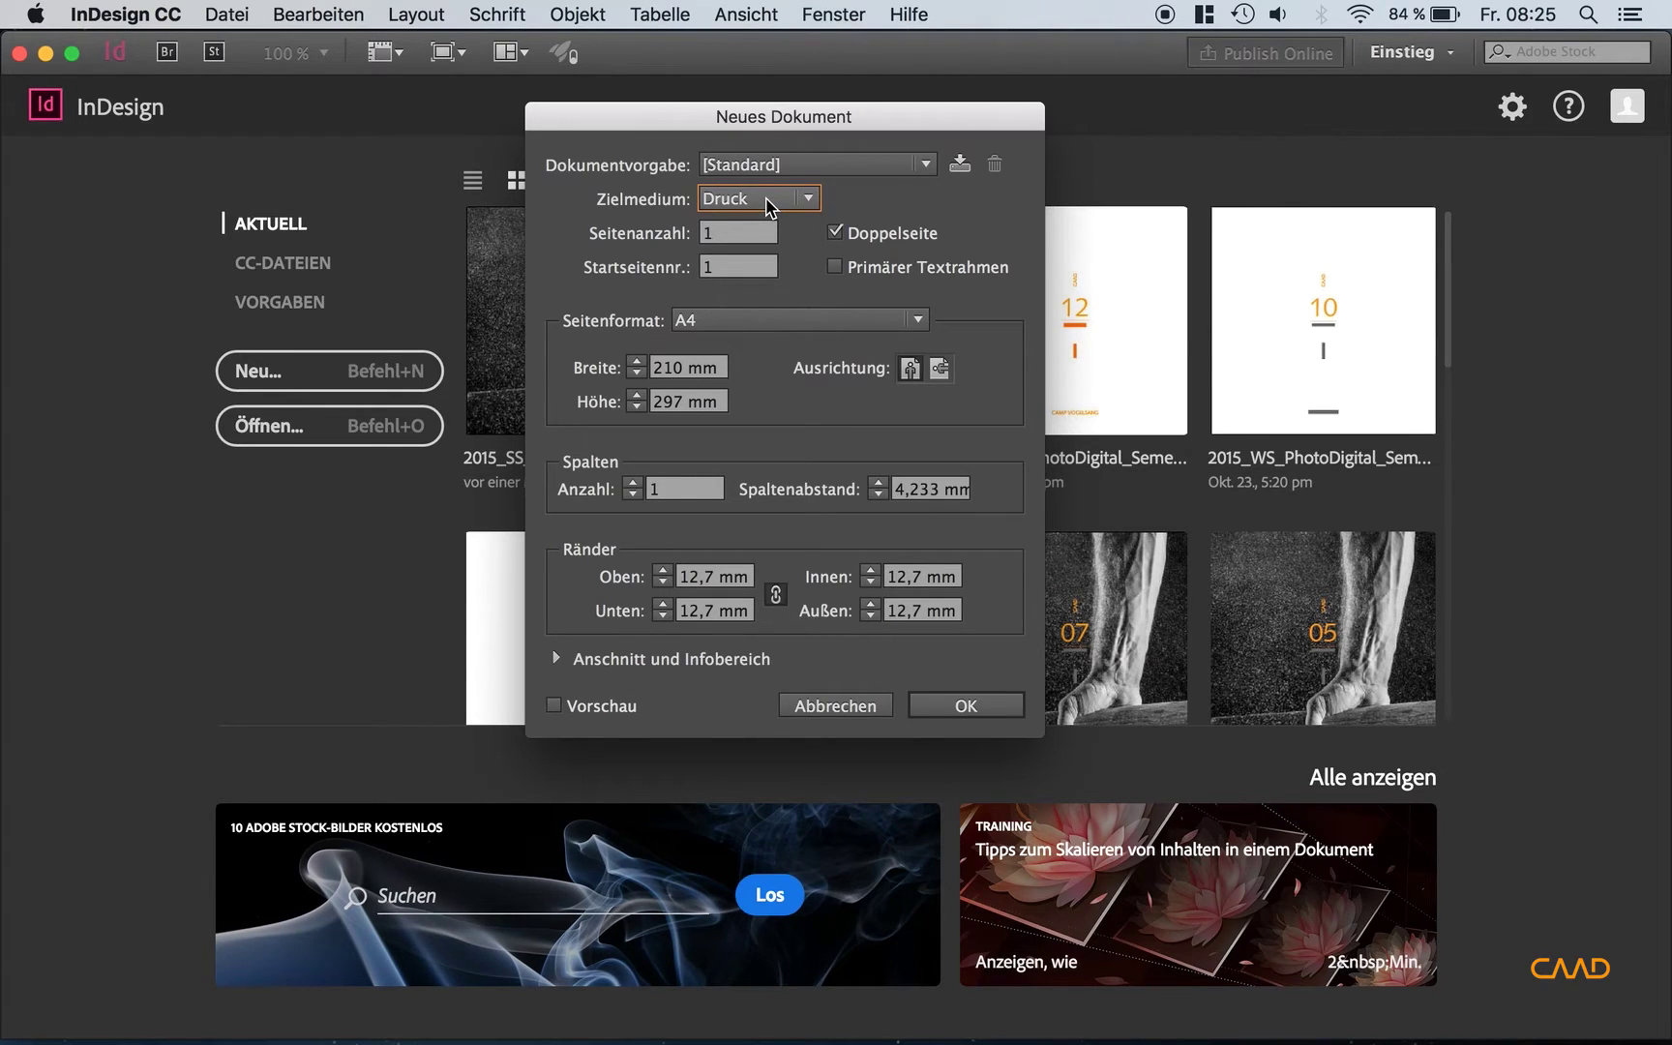
click(767, 200)
click(766, 199)
click(805, 201)
click(807, 236)
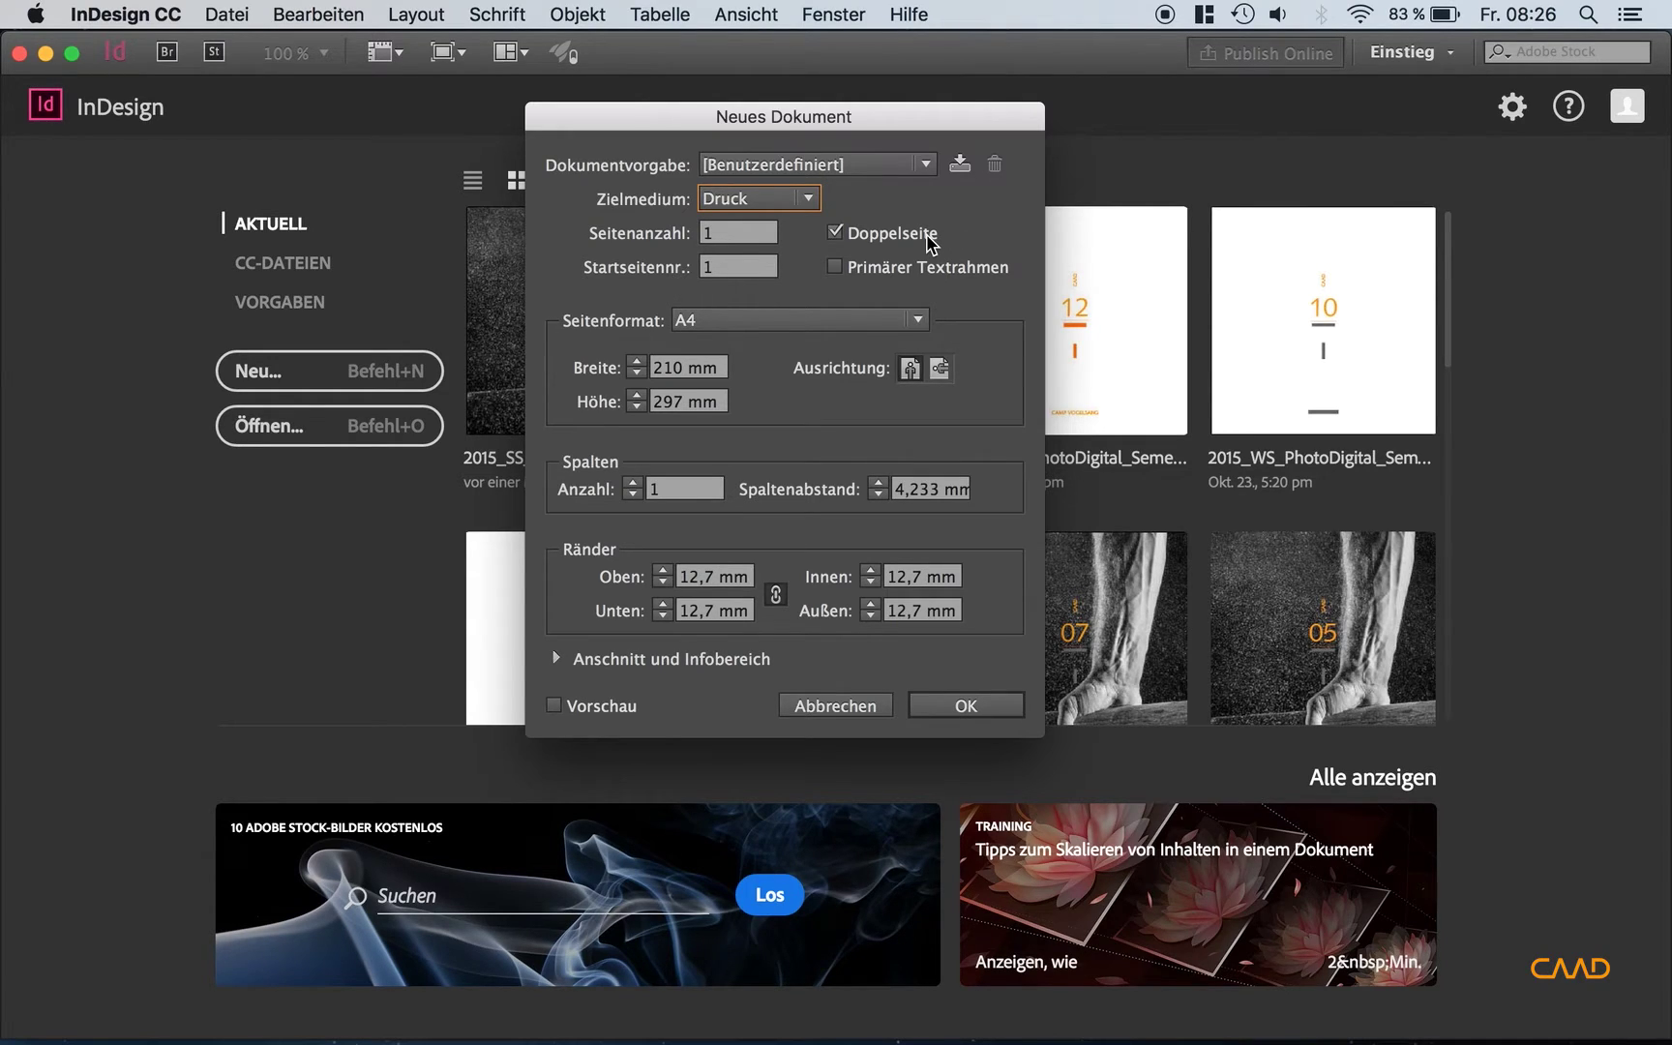
Set the new document's page count to 20 and its starting page number to 3.
click(749, 235)
key(BackSpace)
text(20)
click(753, 269)
double_click(752, 269)
text(3)
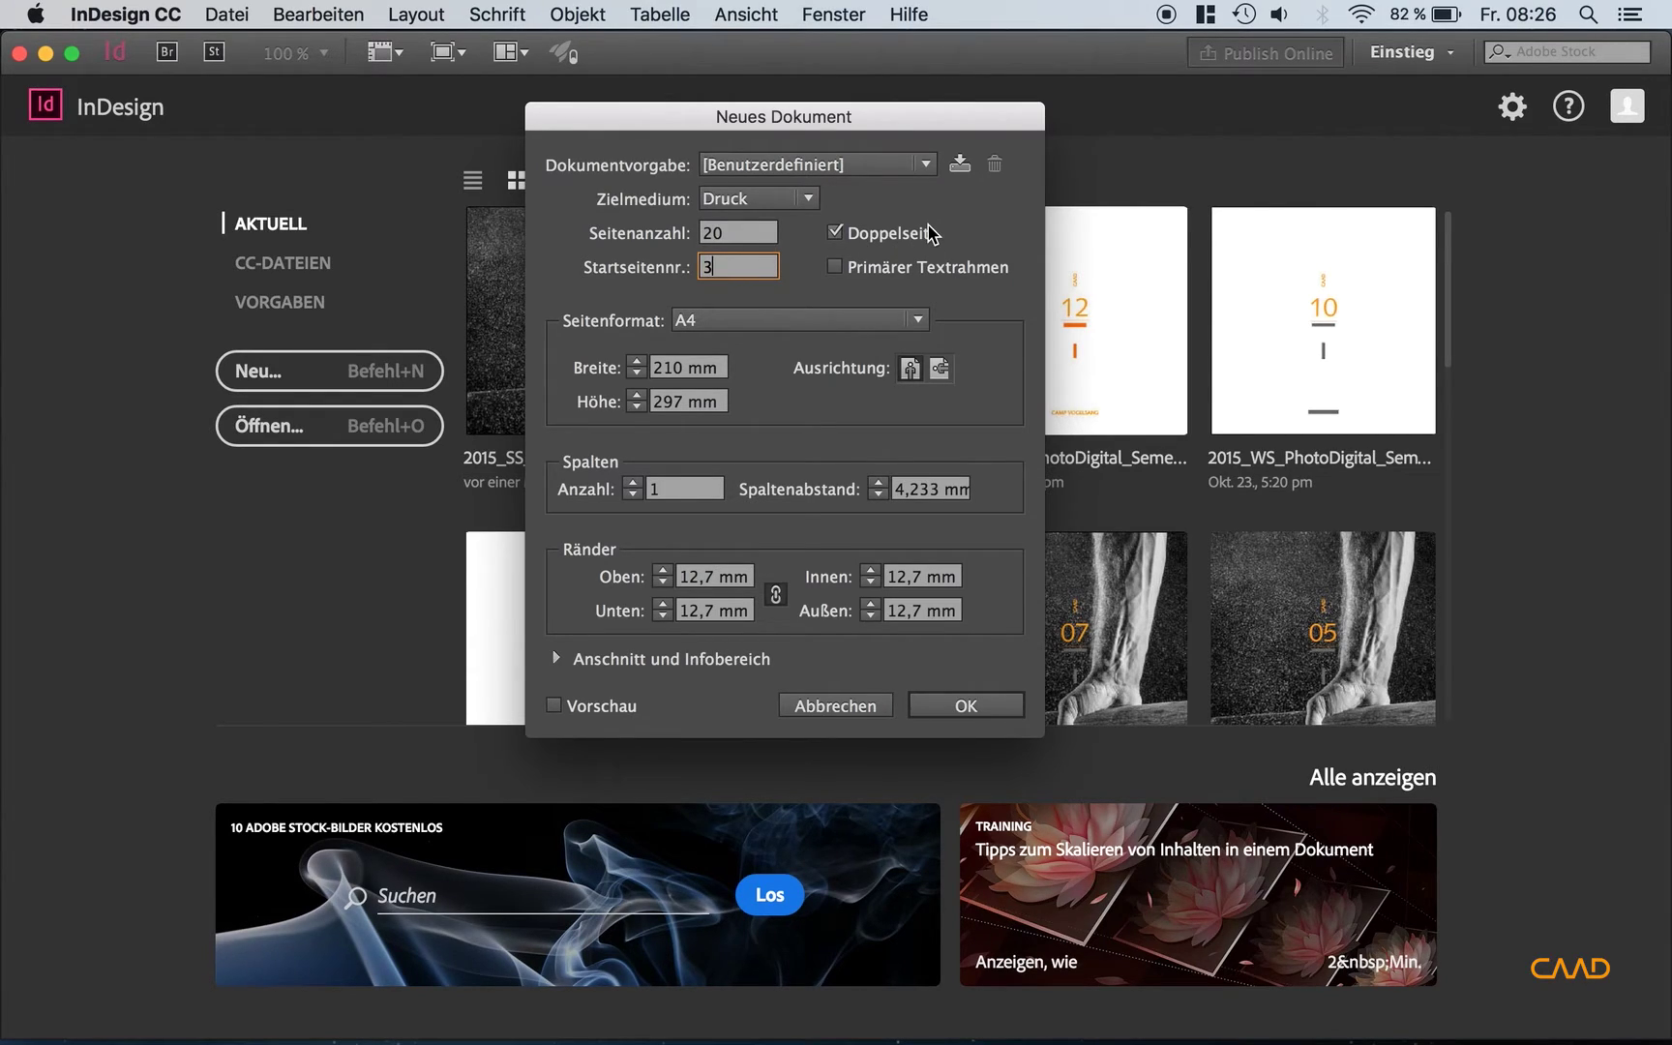
Turn off facing pages (Doppelseite) and set the page count to 1.
click(886, 237)
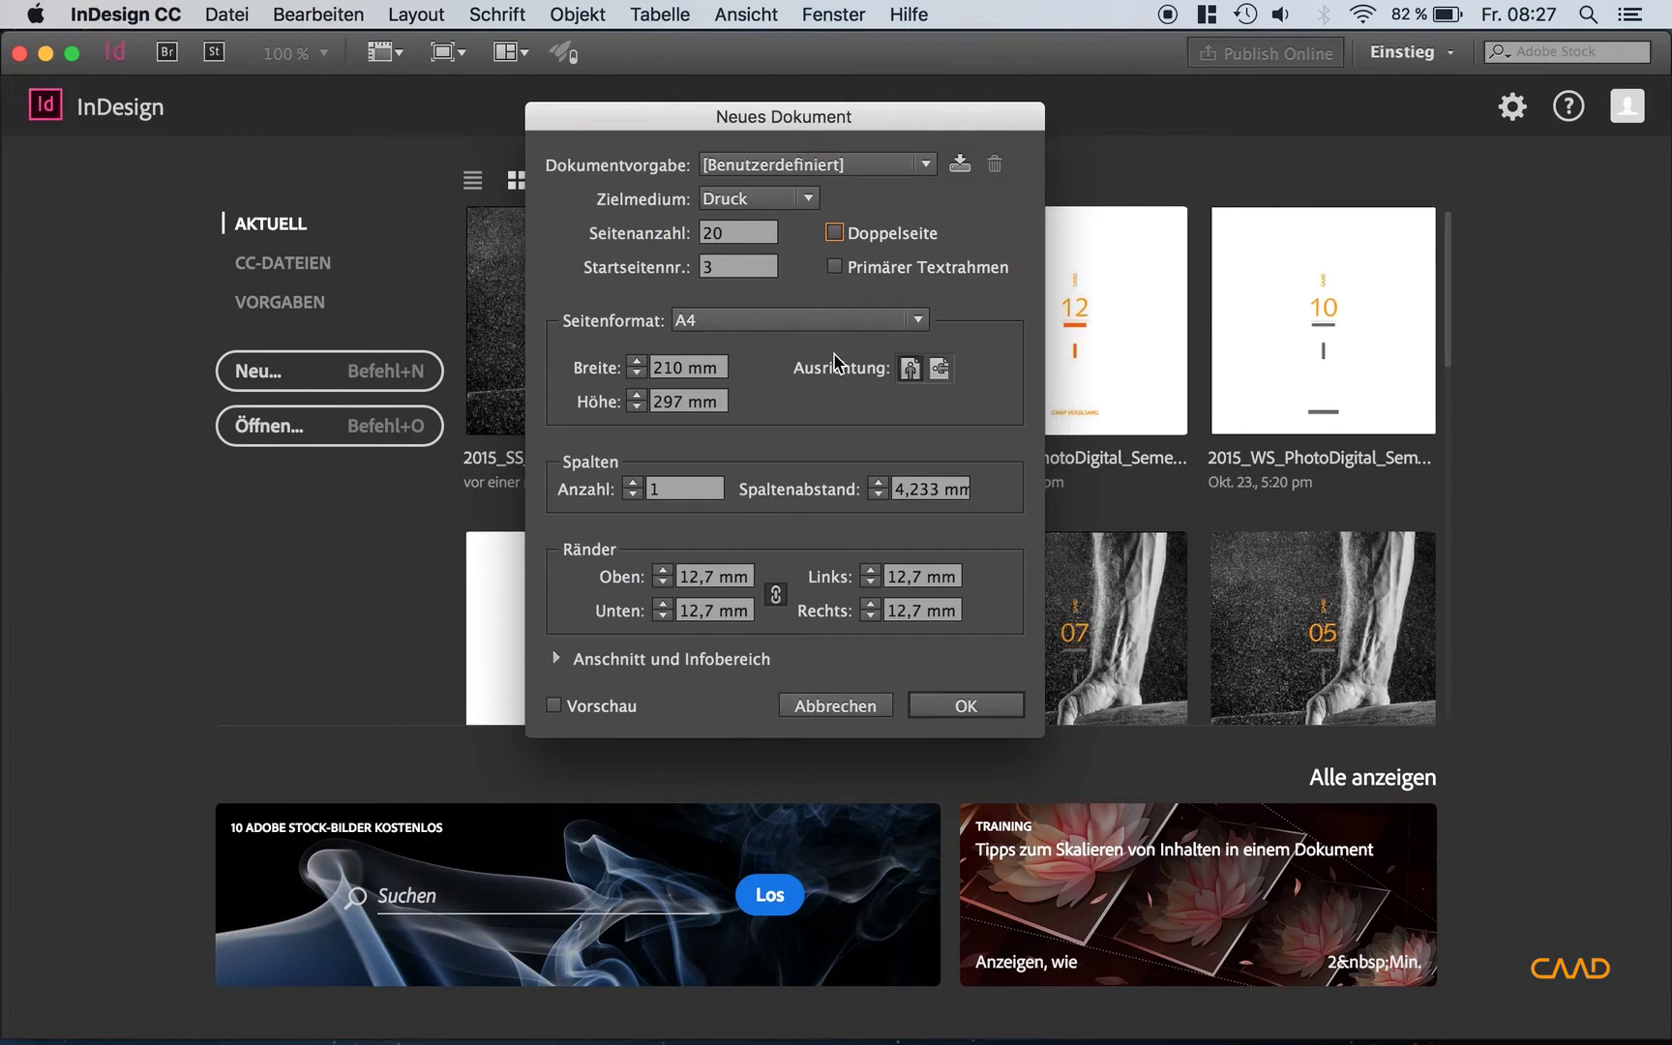
double_click(729, 224)
text(1)
key(Tab)
double_click(750, 268)
Add a custom page format named "500 x 500" with 500 mm width and 500 mm height, and apply it to the document.
click(743, 323)
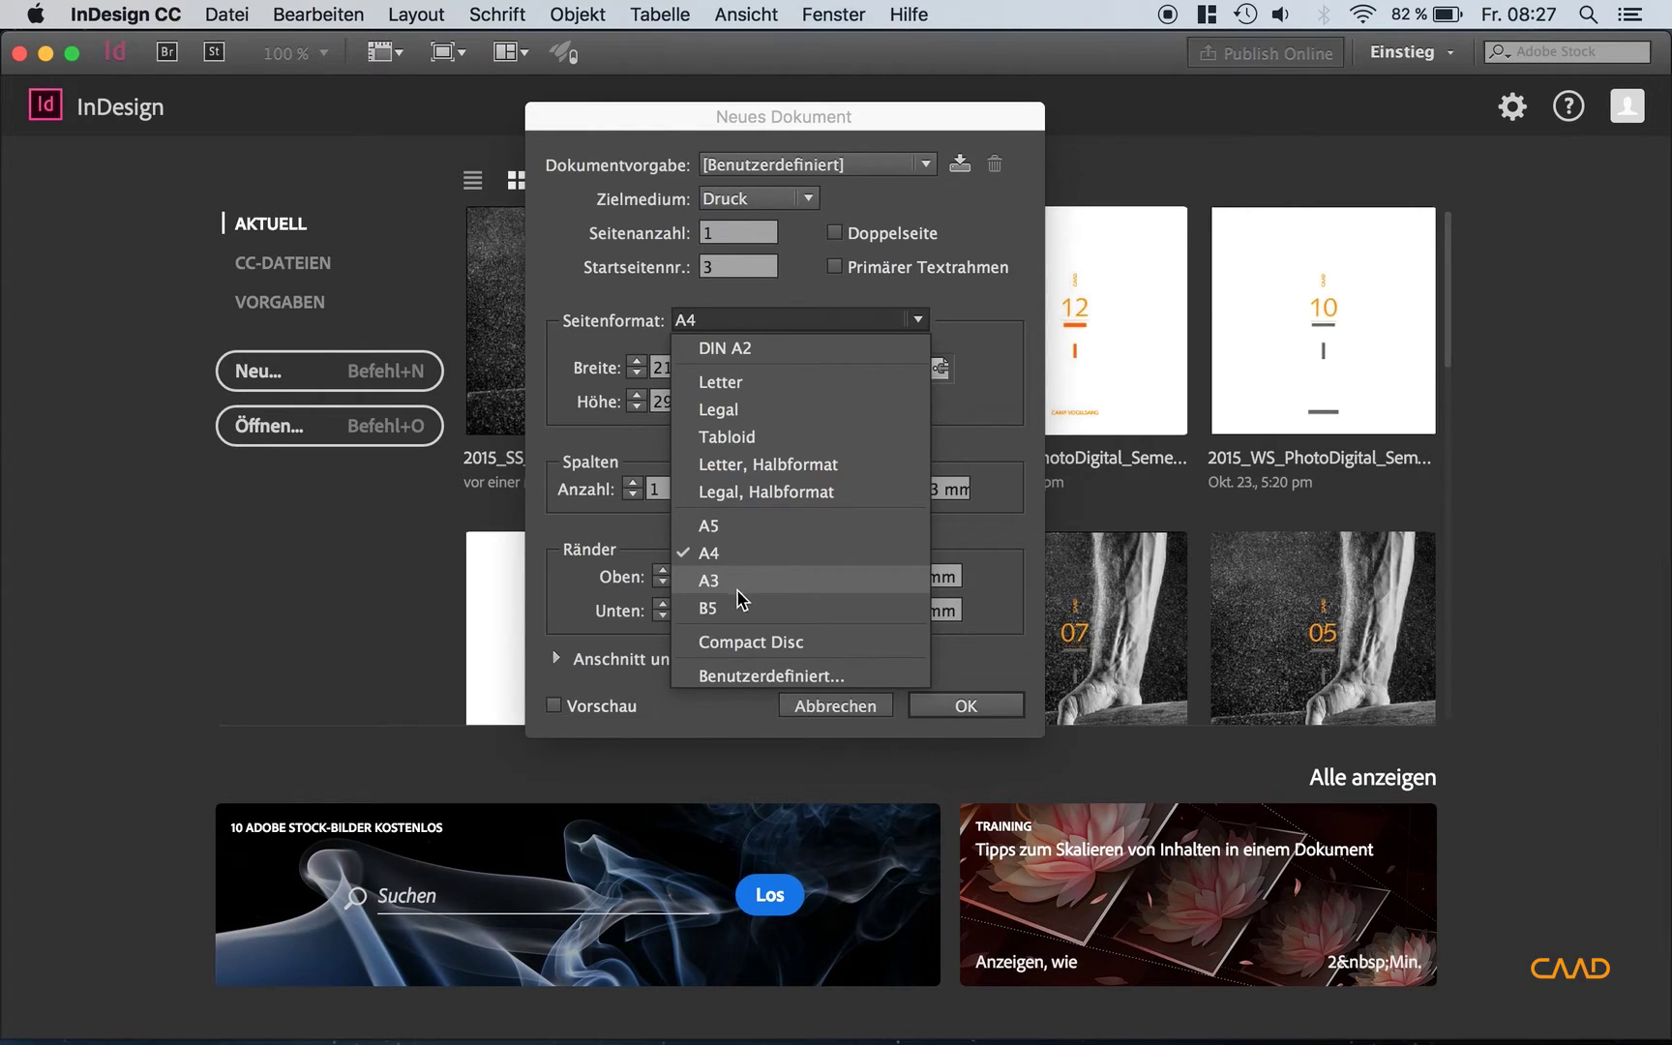
click(752, 677)
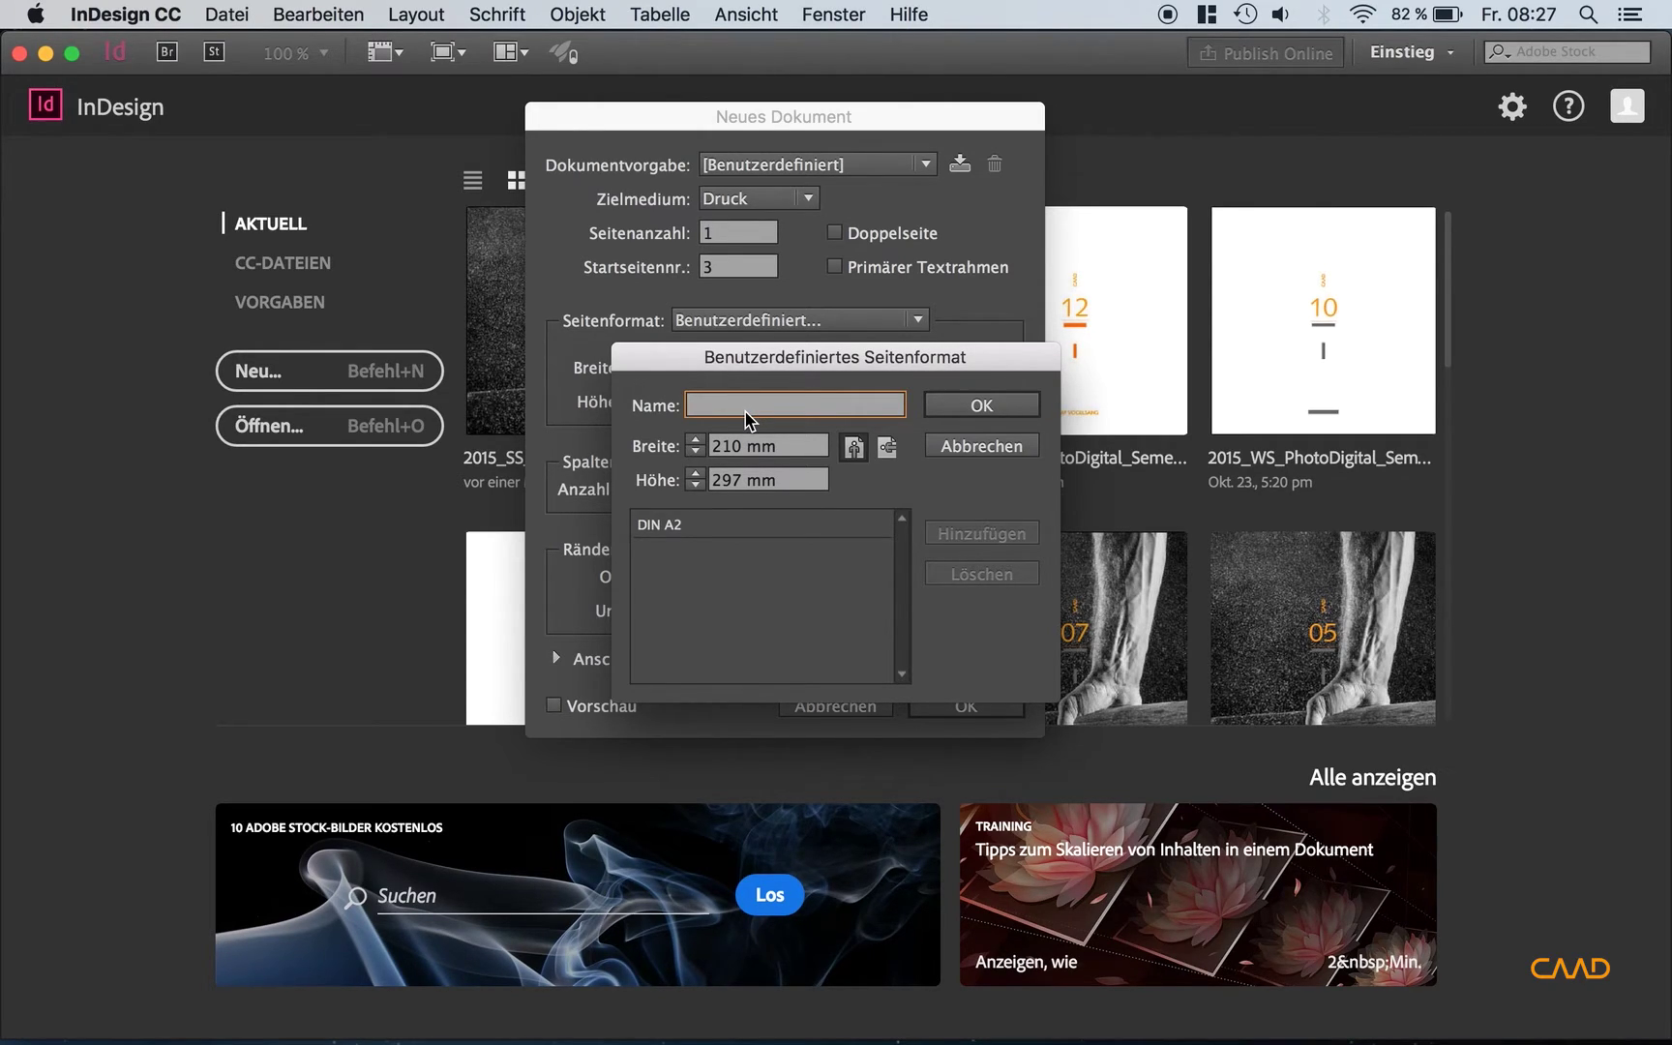
text(500)
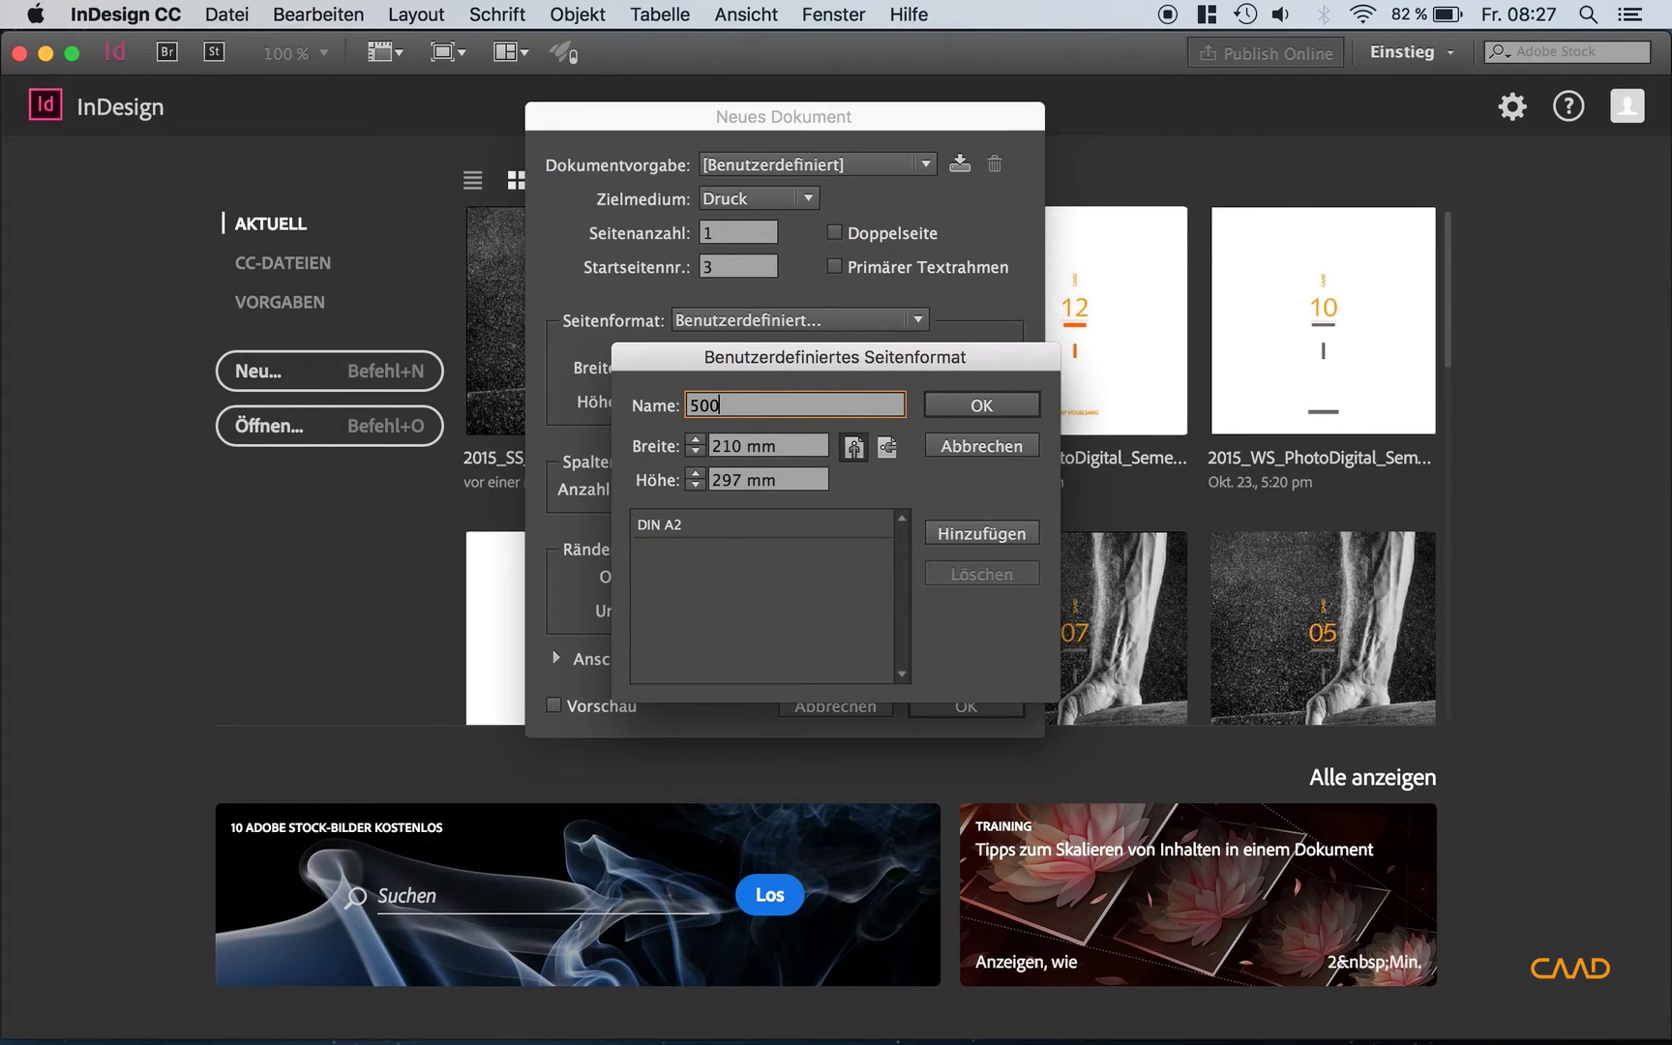
text( x 500)
drag(773, 445, 714, 451)
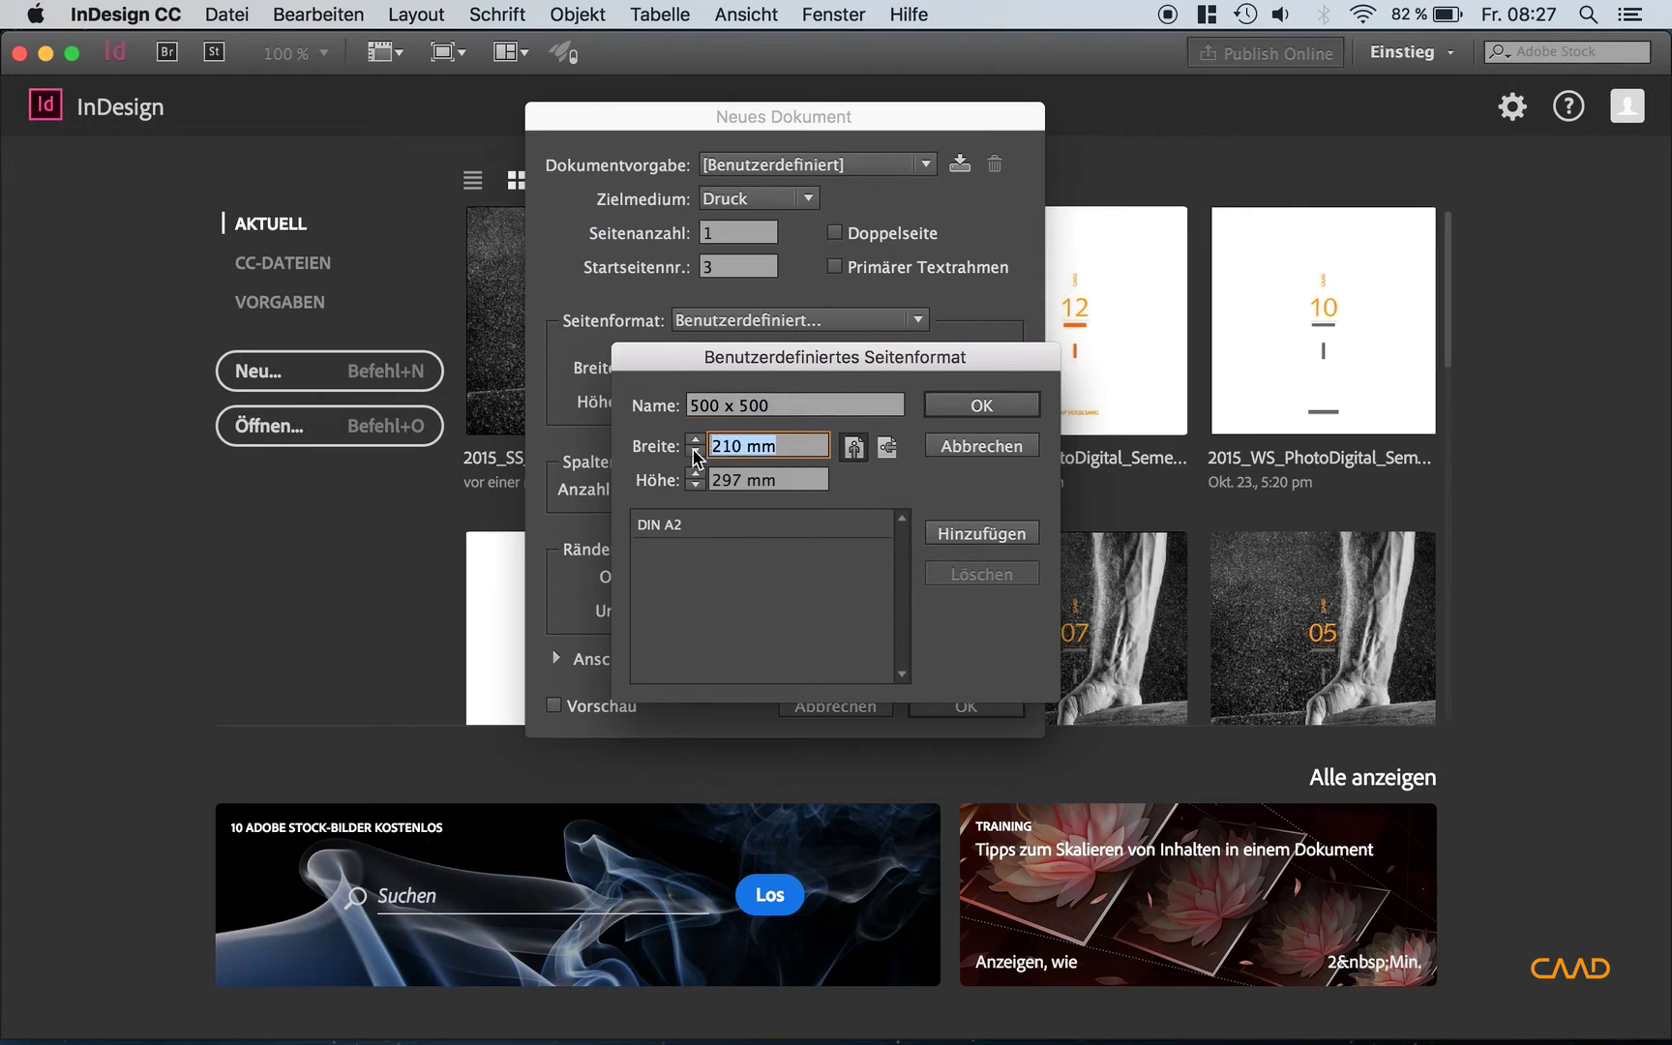
text(500)
key(Tab)
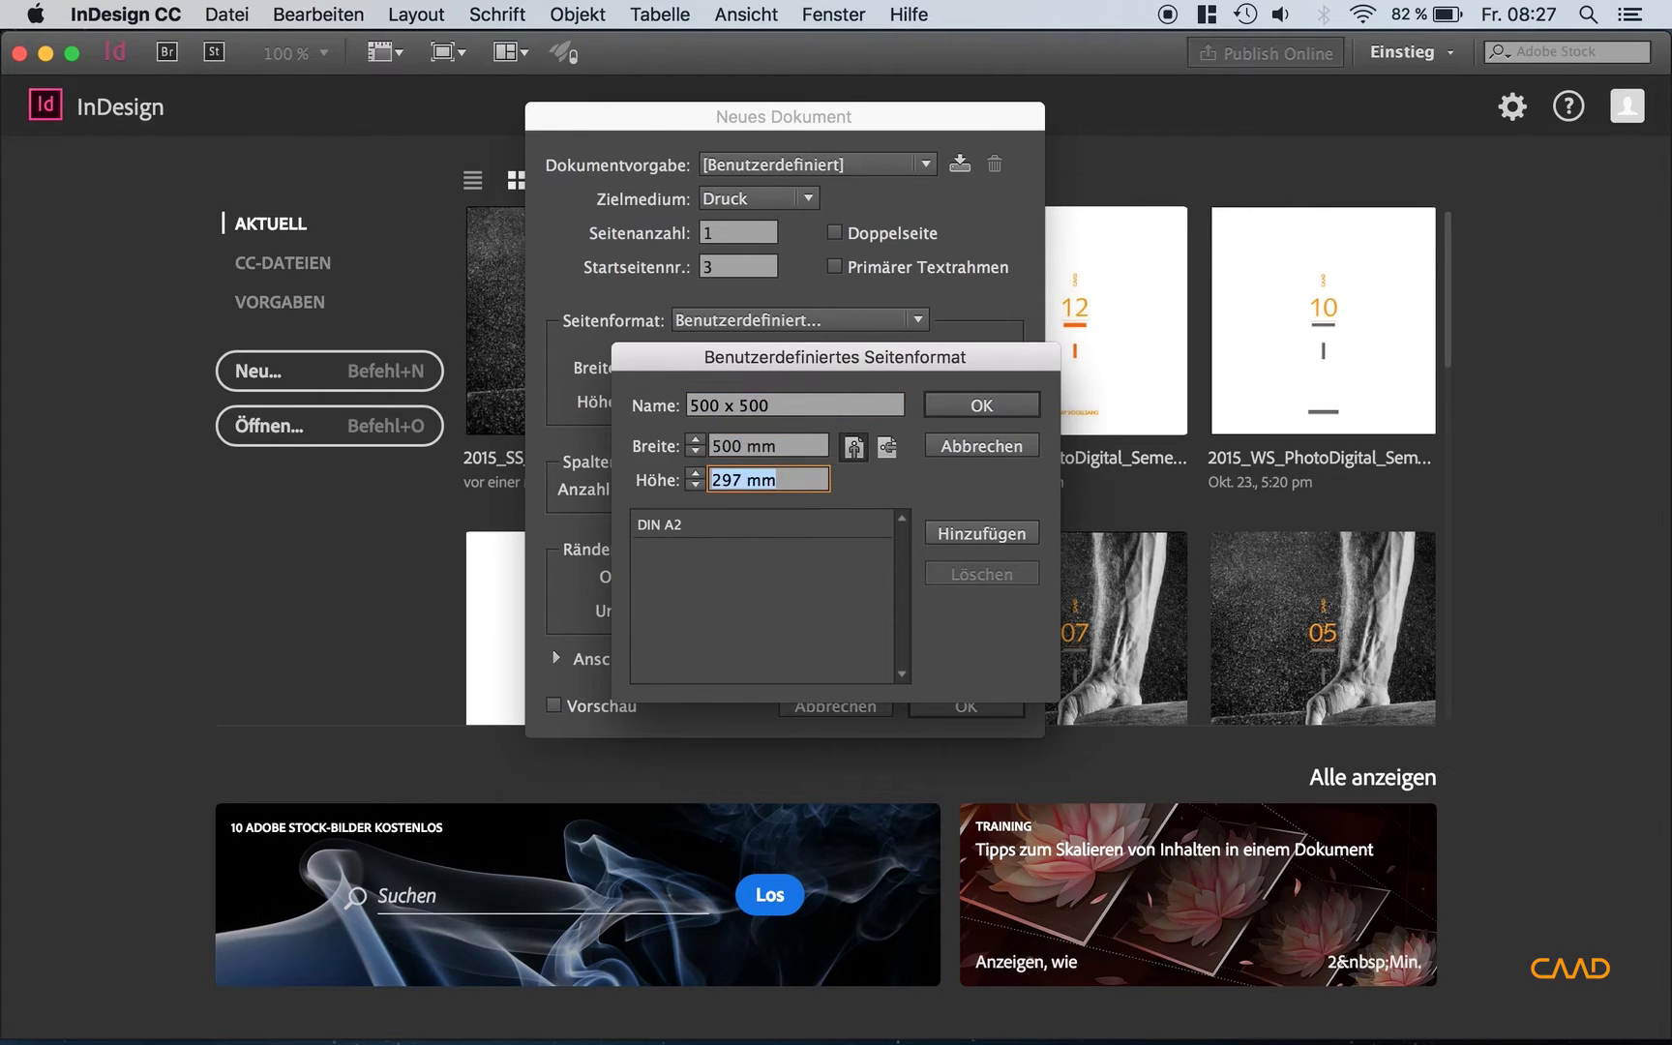
text(500)
key(Tab)
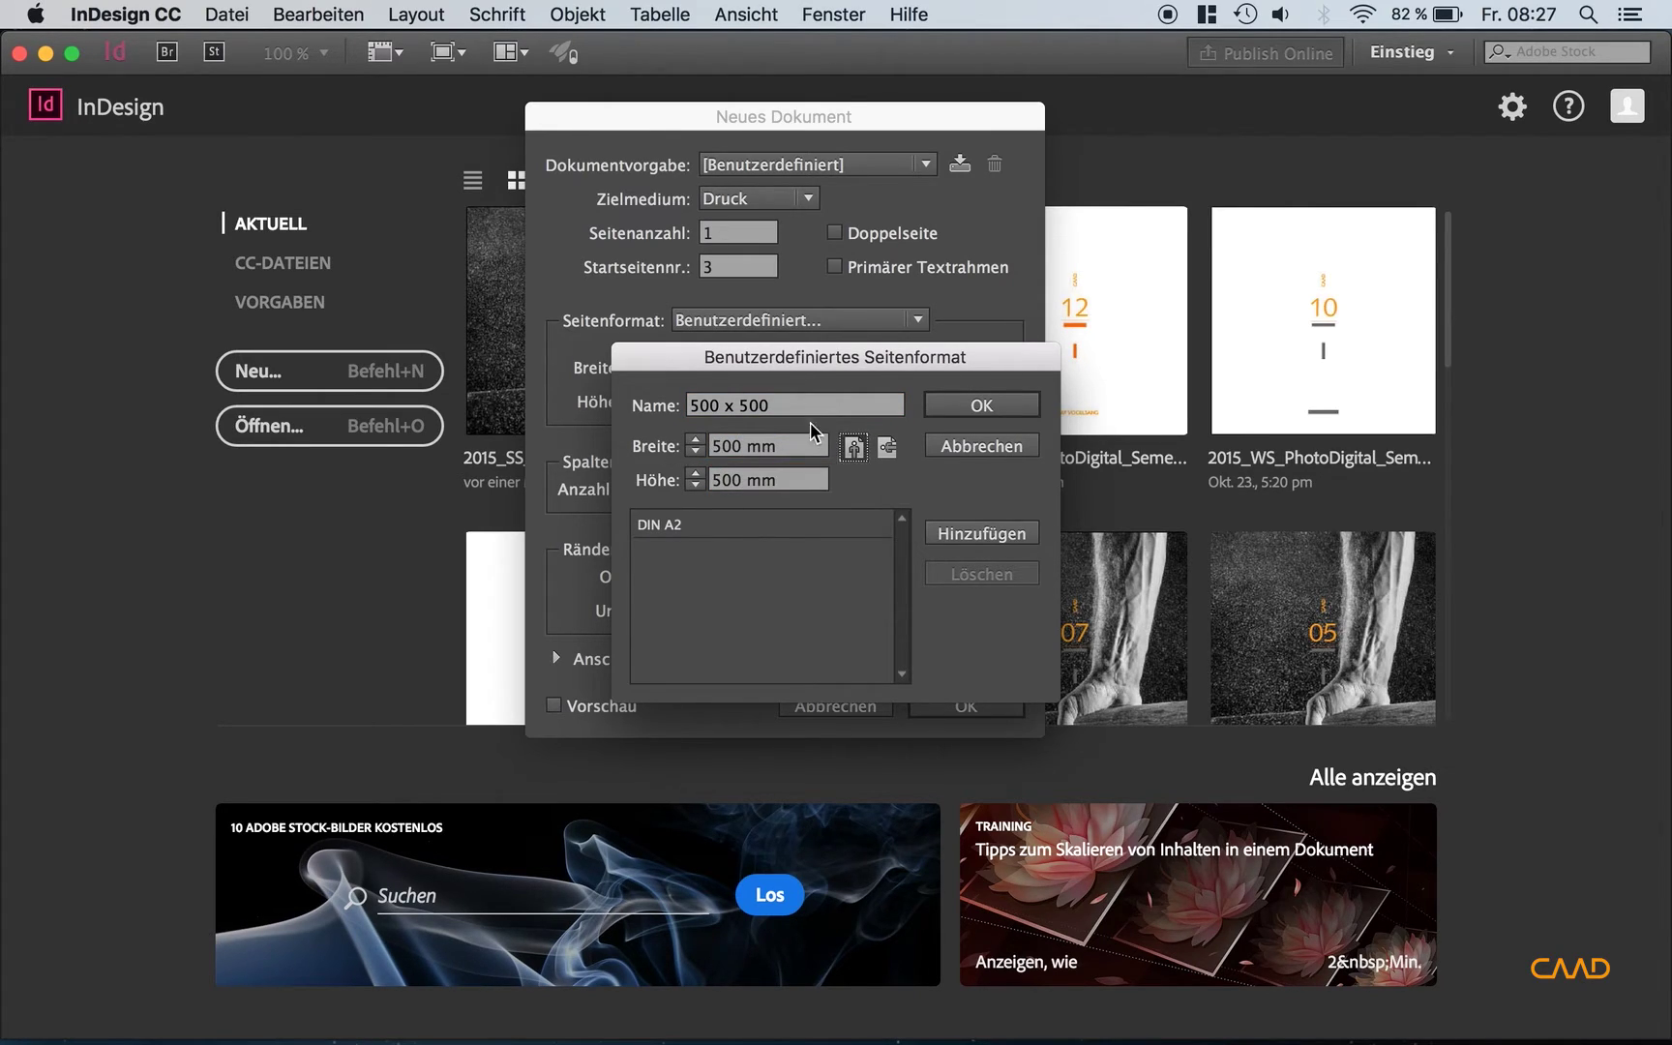
click(979, 534)
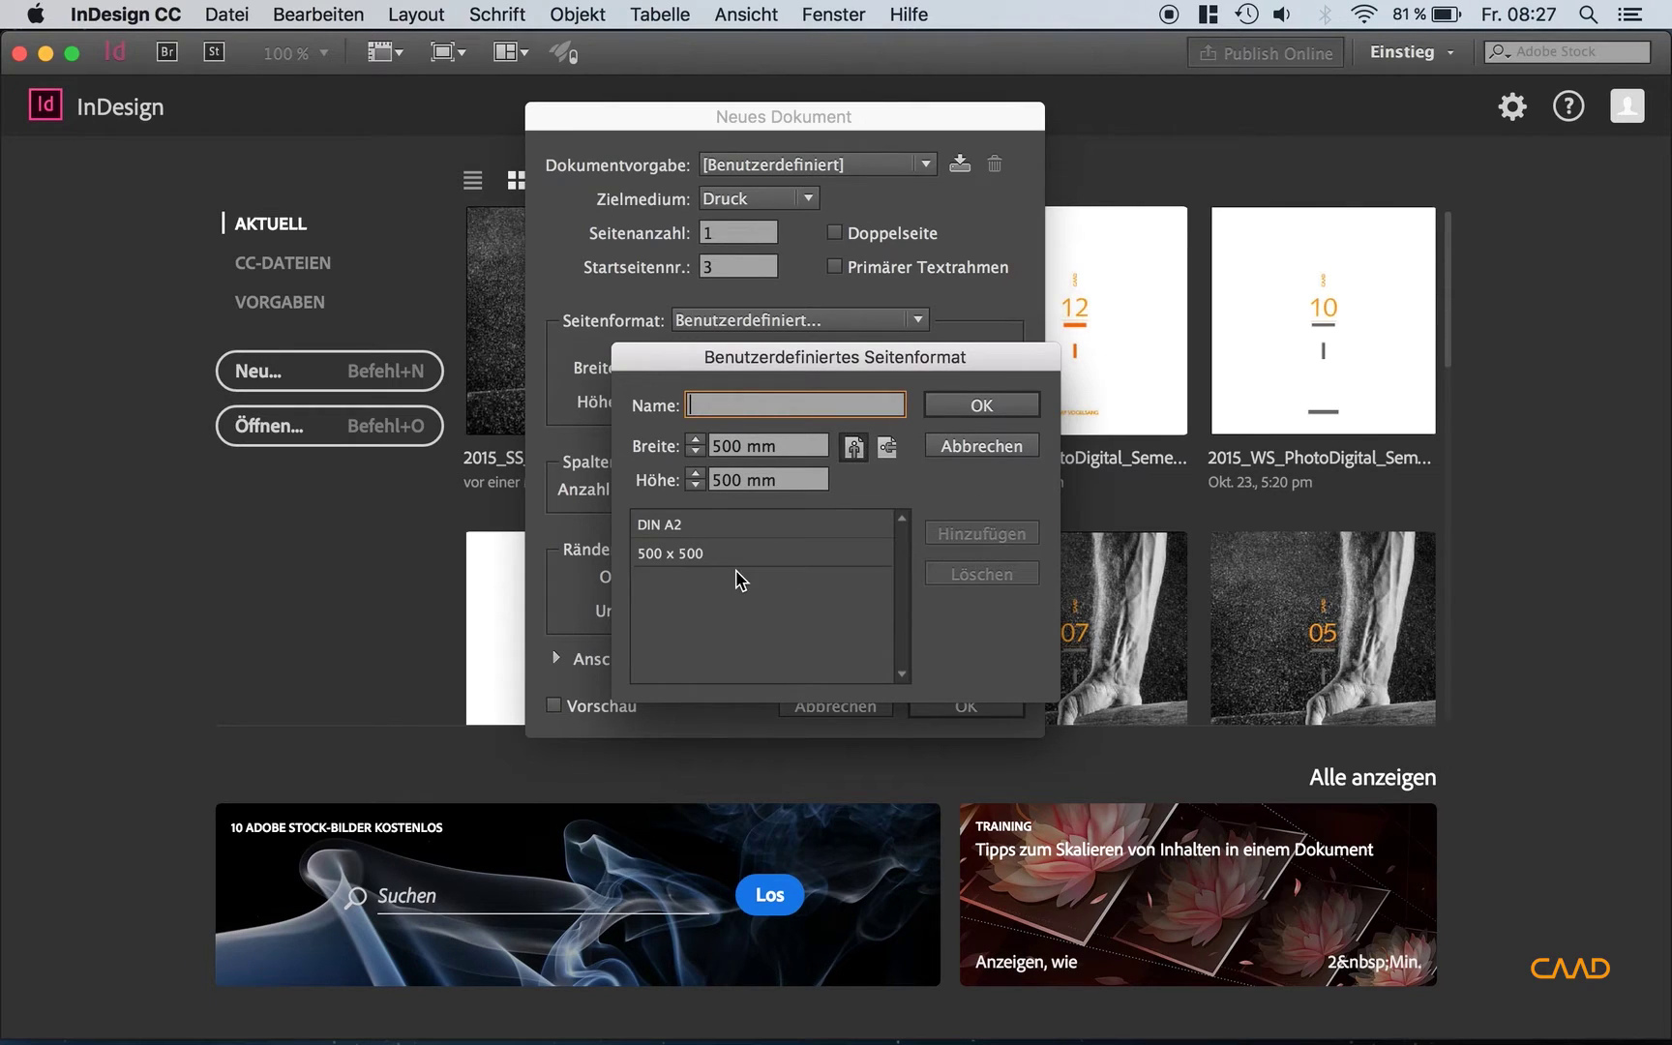
click(1006, 404)
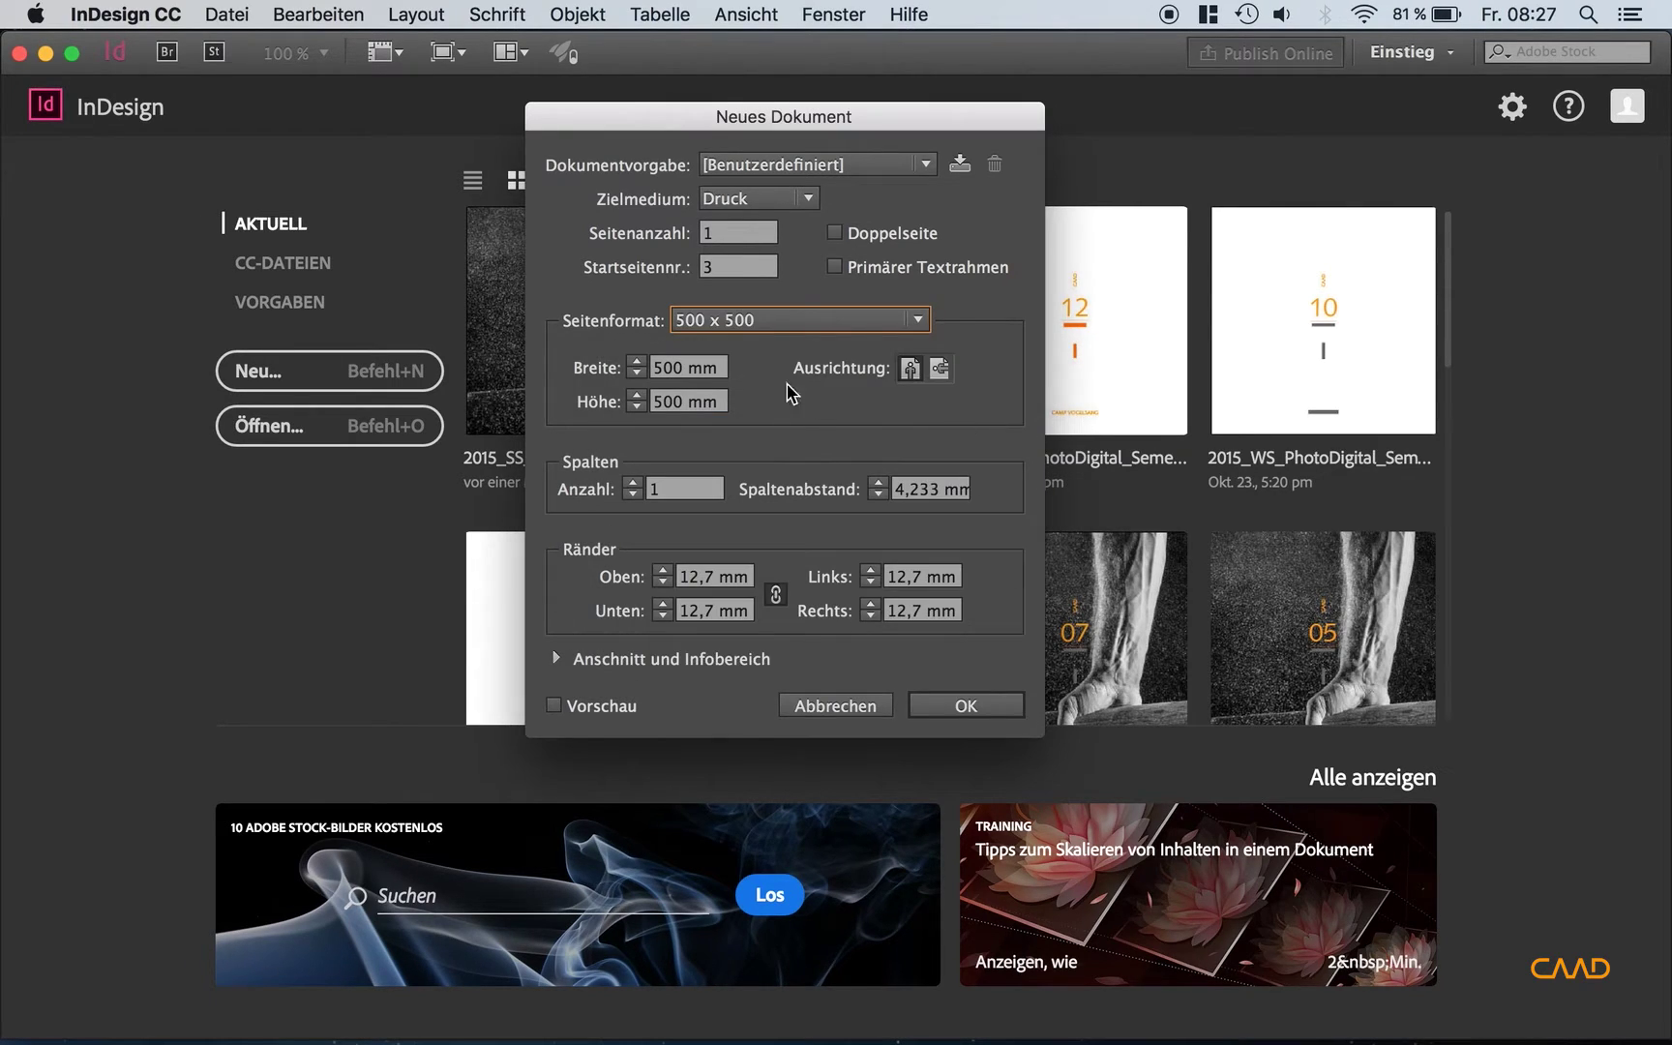
Check the page format list for the custom size and set the page width to 650 mm.
click(769, 329)
click(769, 377)
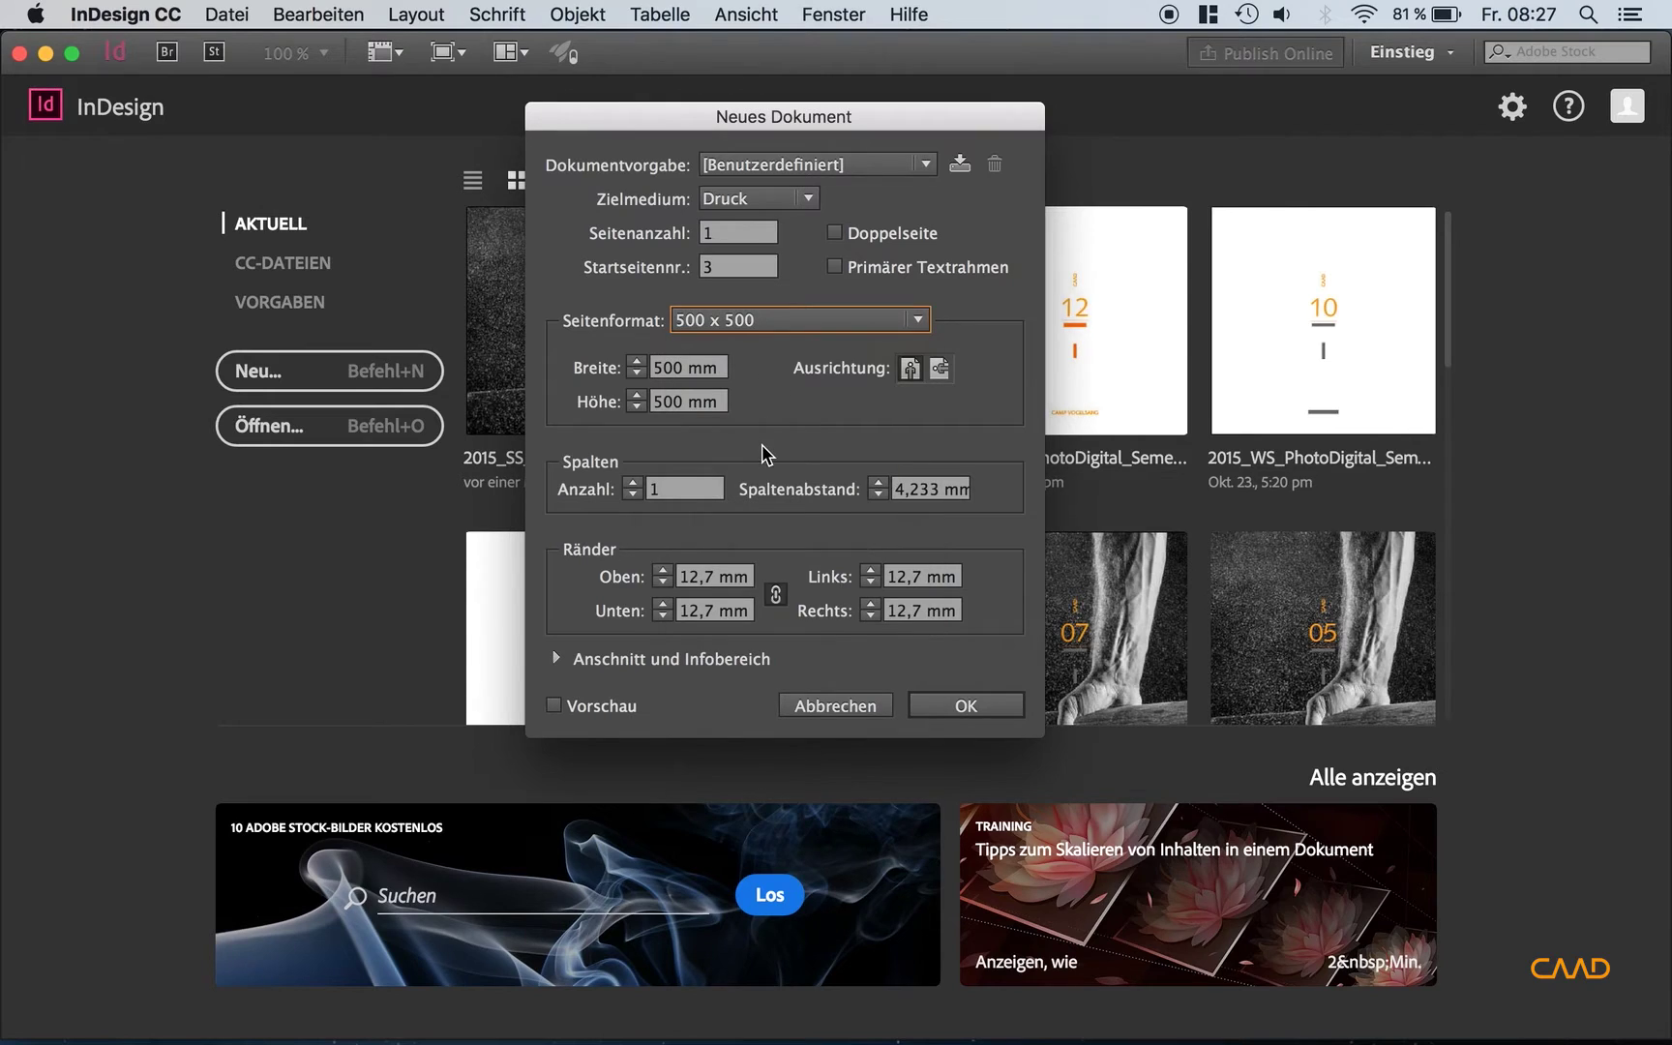
click(764, 319)
click(764, 319)
drag(685, 368, 613, 365)
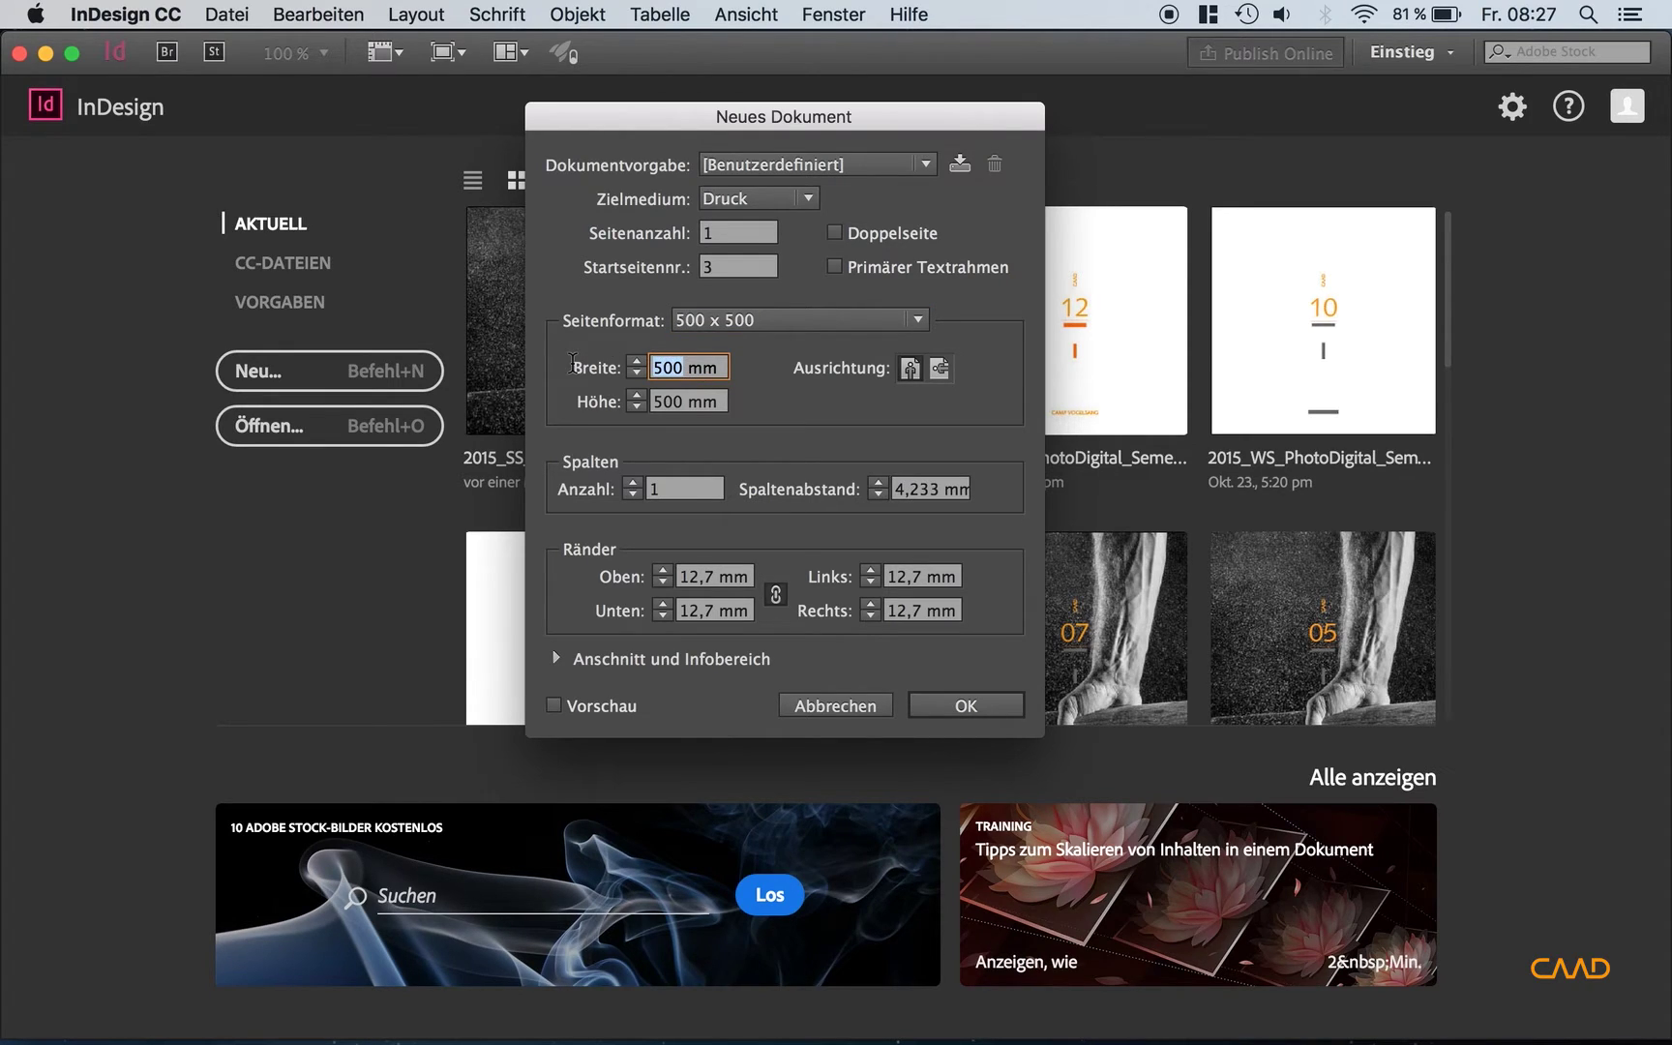
text(650)
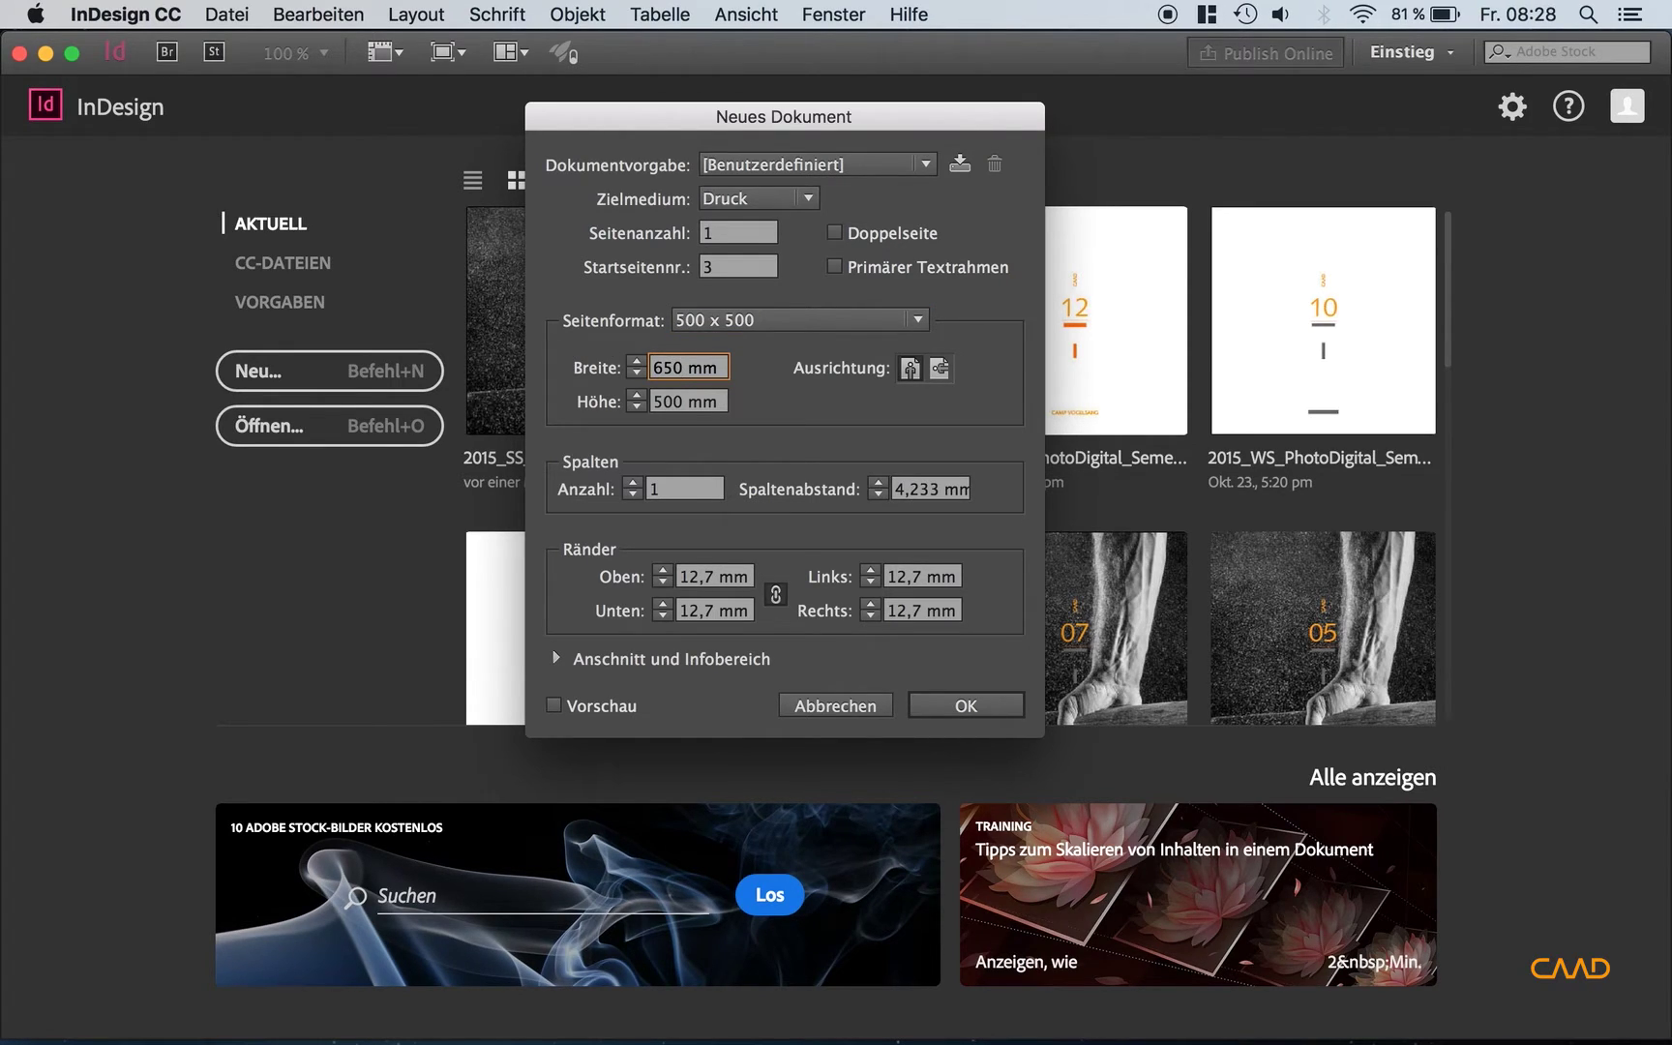
key(Tab)
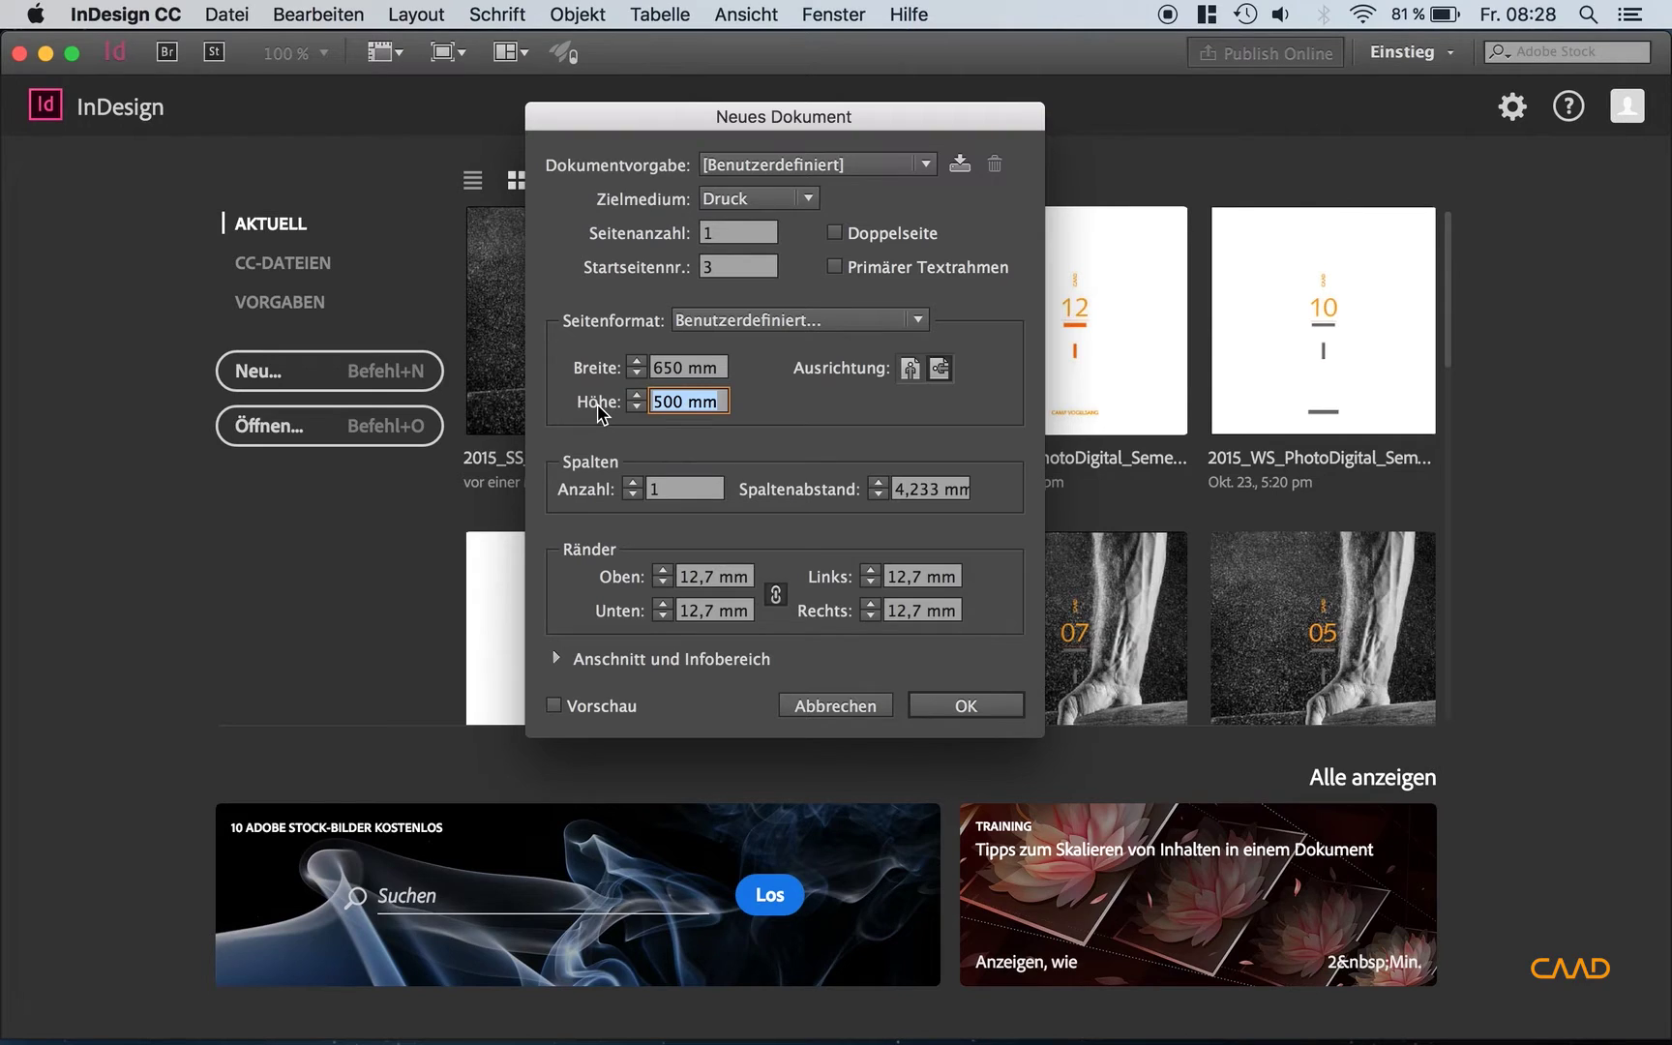
Set the page format to A4 and try both orientations, ending with portrait.
click(727, 334)
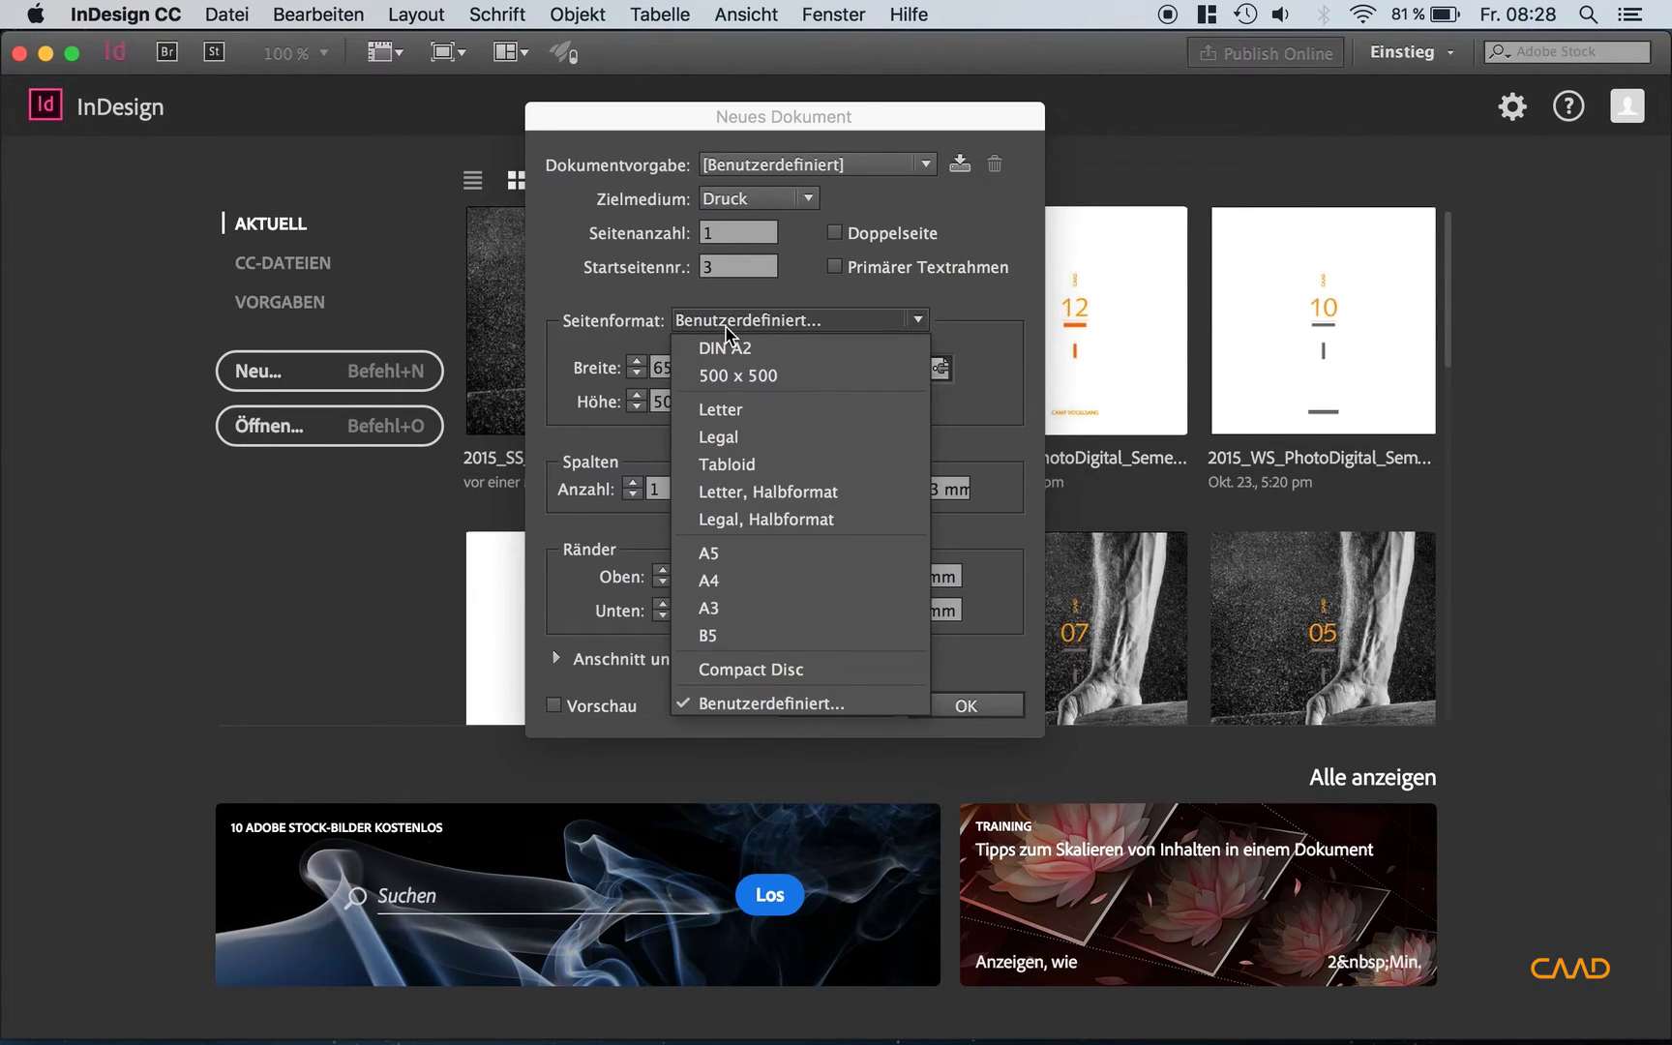
click(718, 580)
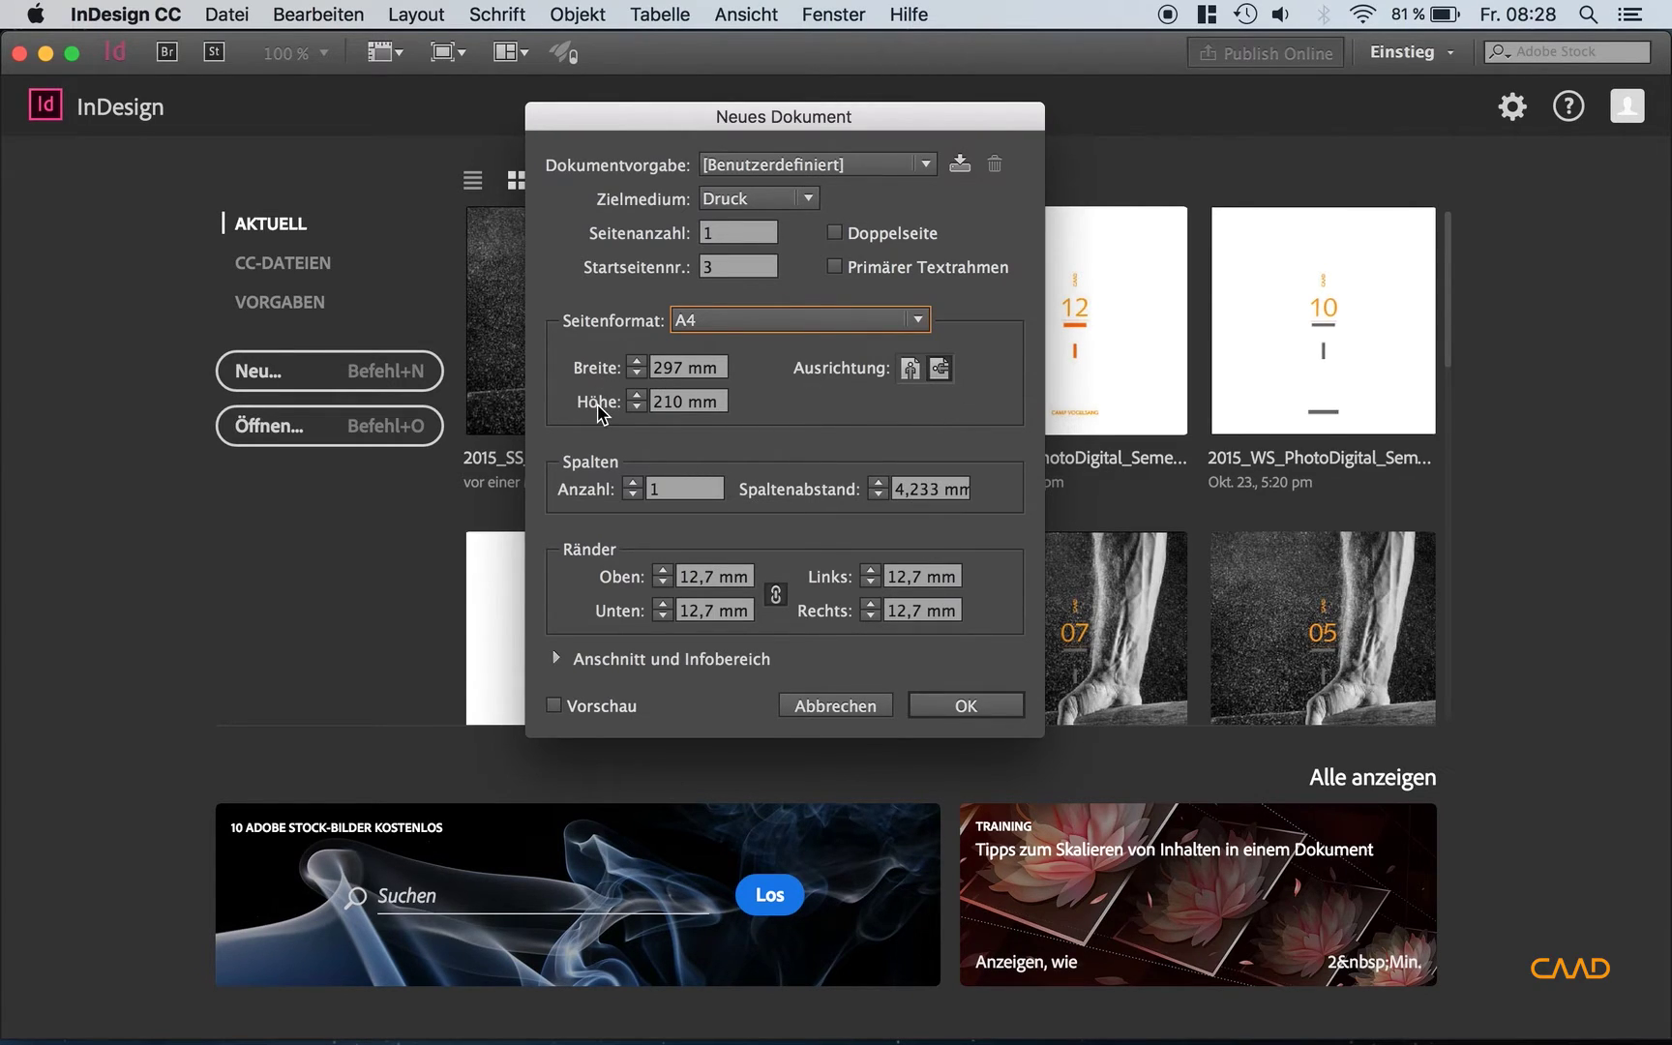
click(911, 369)
click(938, 369)
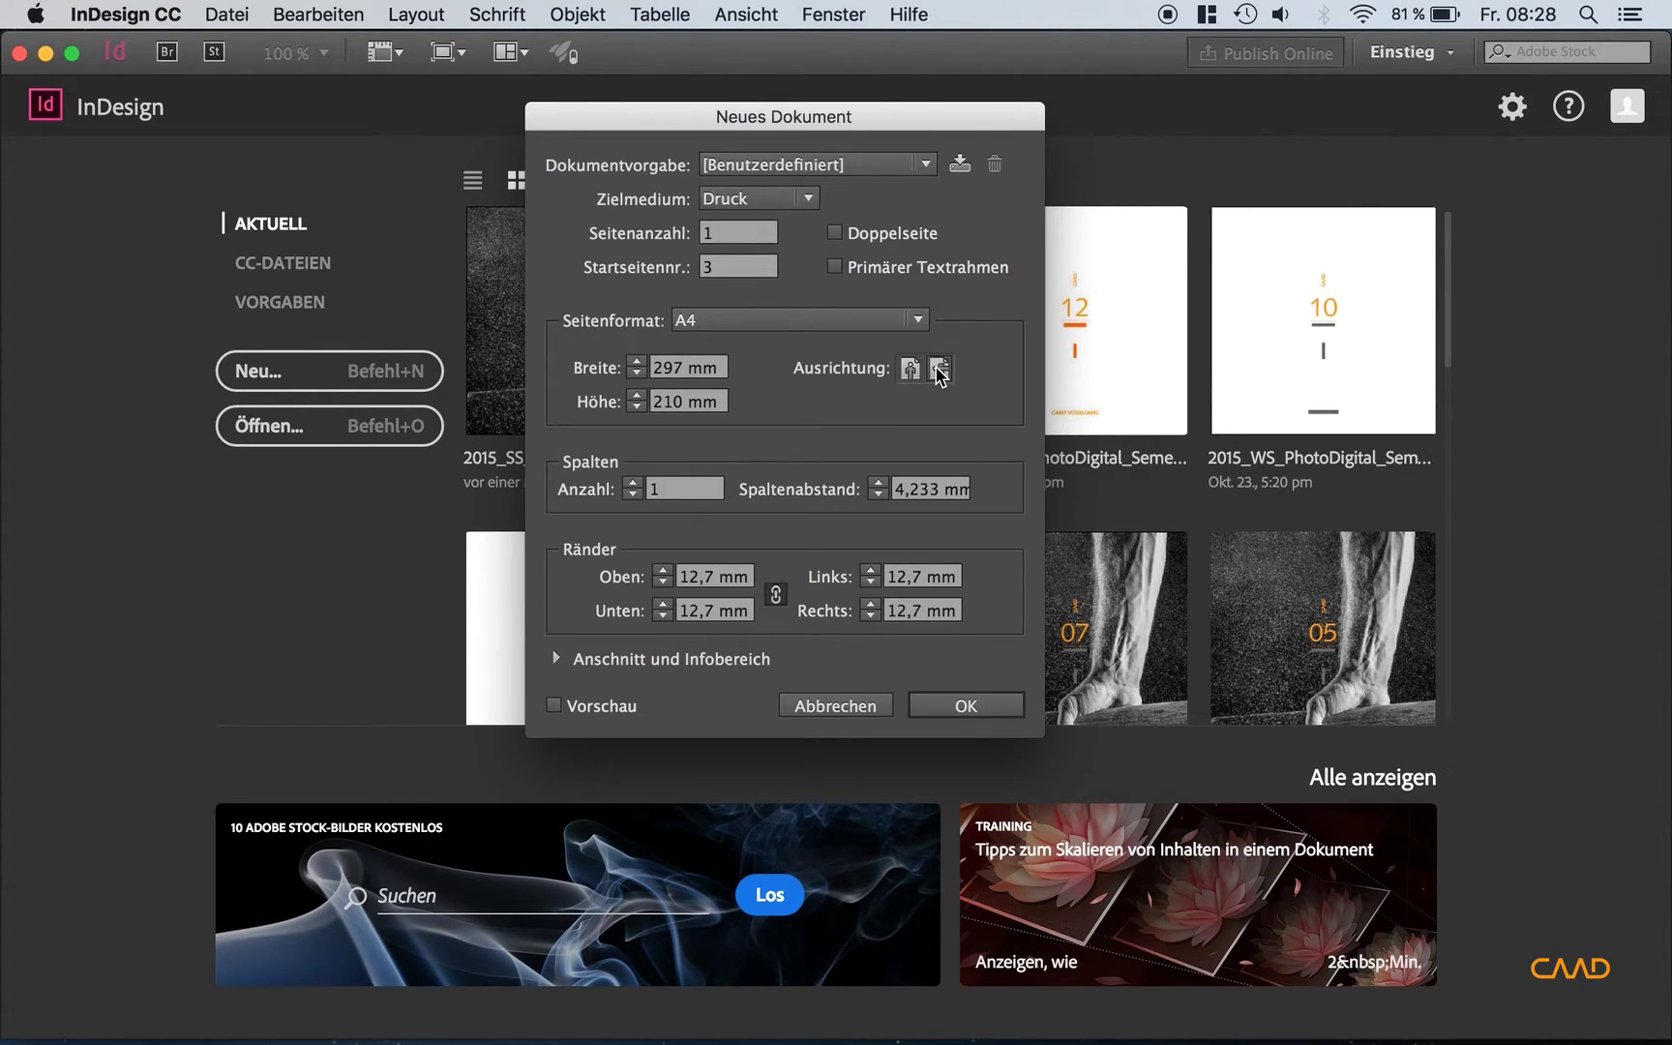
click(910, 369)
Set up 3 columns with a 10 mm gutter and linked page margins of 10 mm on all sides.
click(664, 491)
double_click(666, 490)
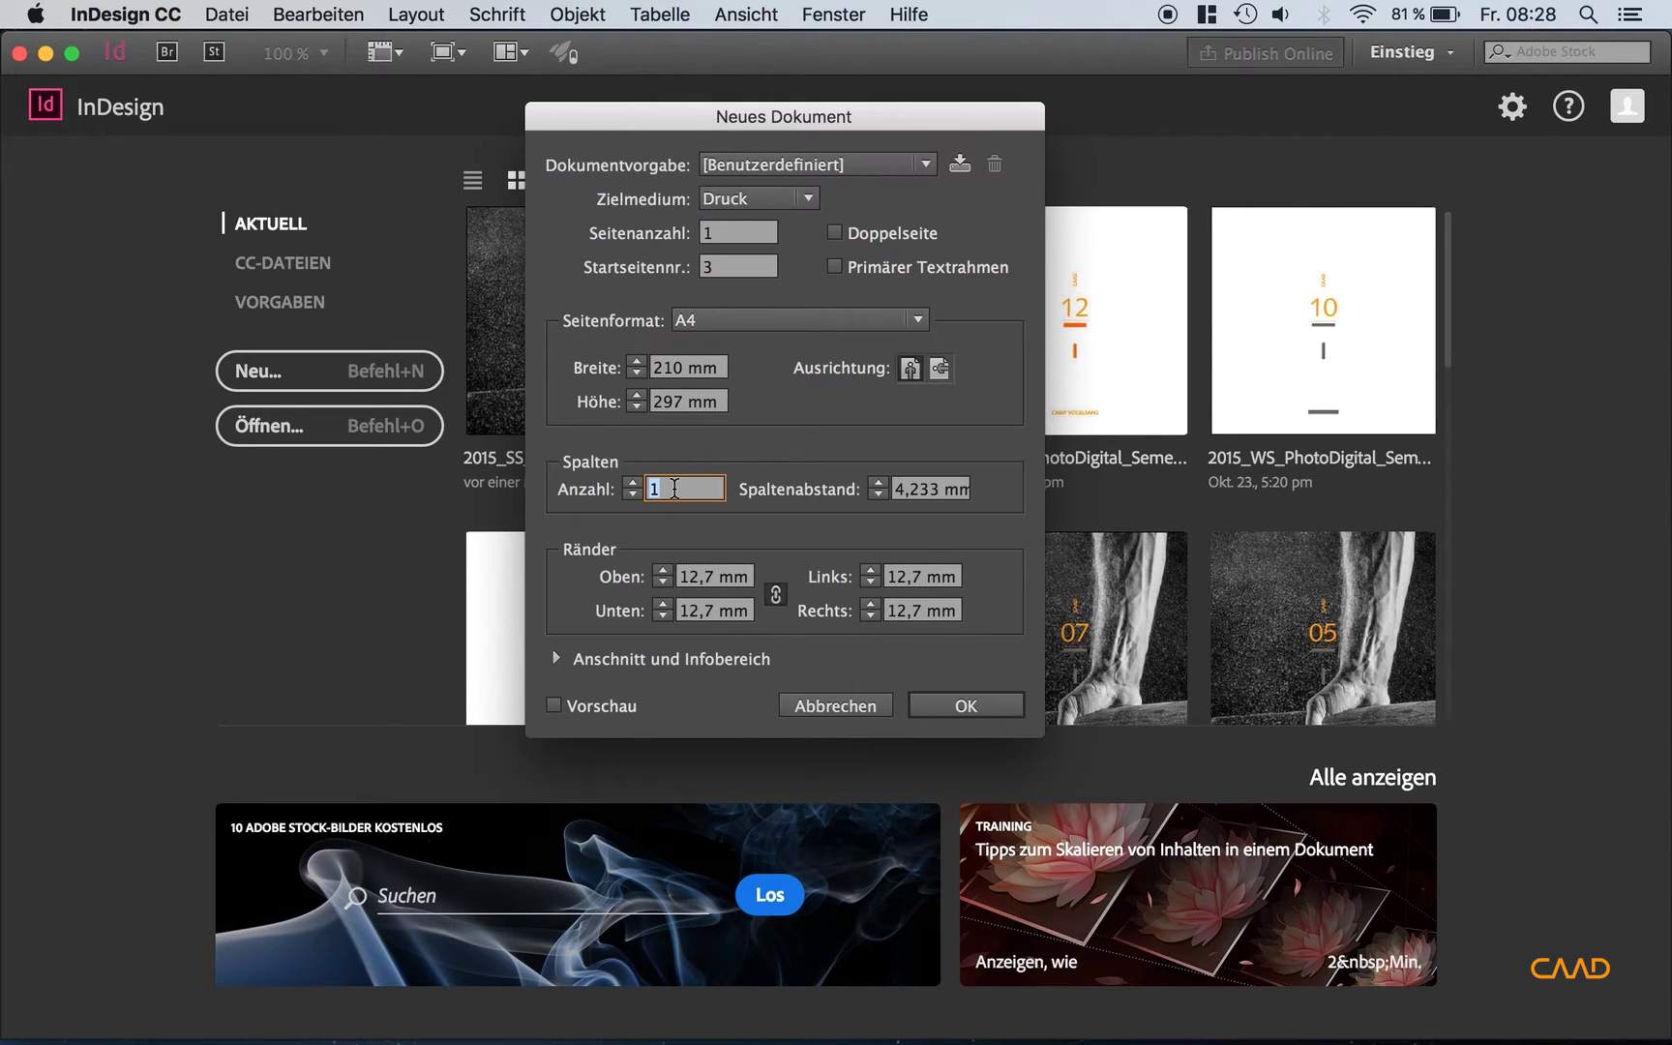
text(3)
key(Tab)
text(10)
key(Tab)
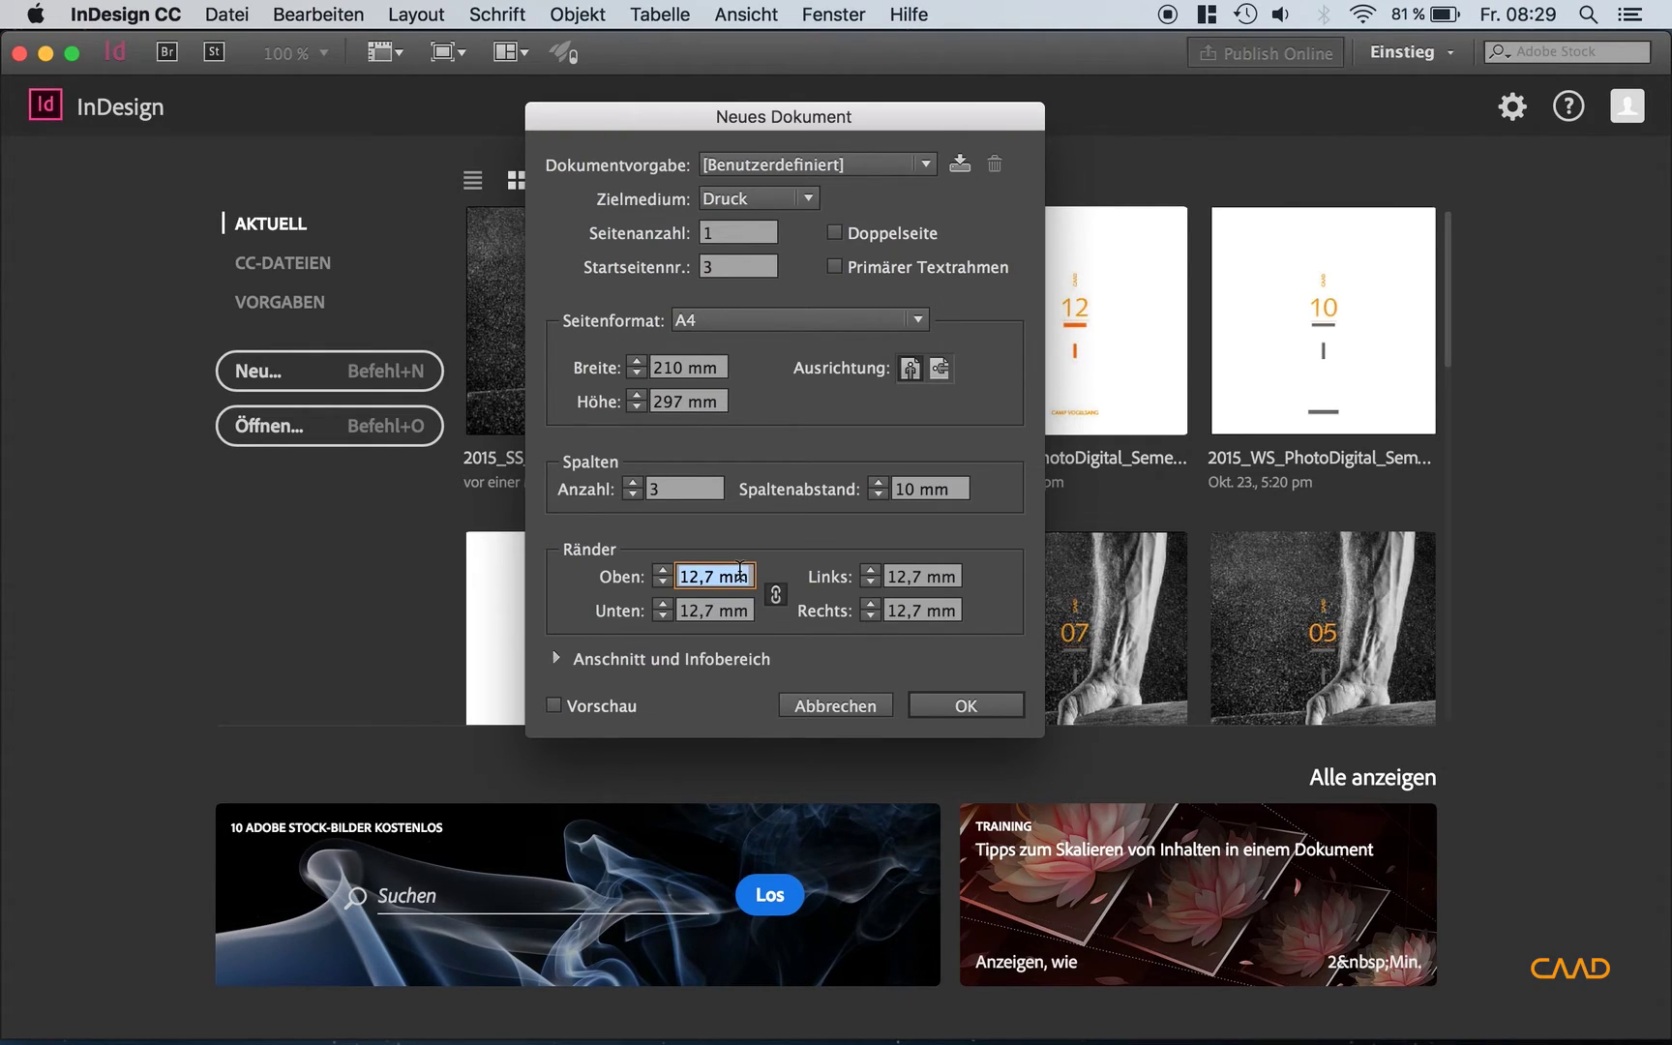
text(10)
key(Tab)
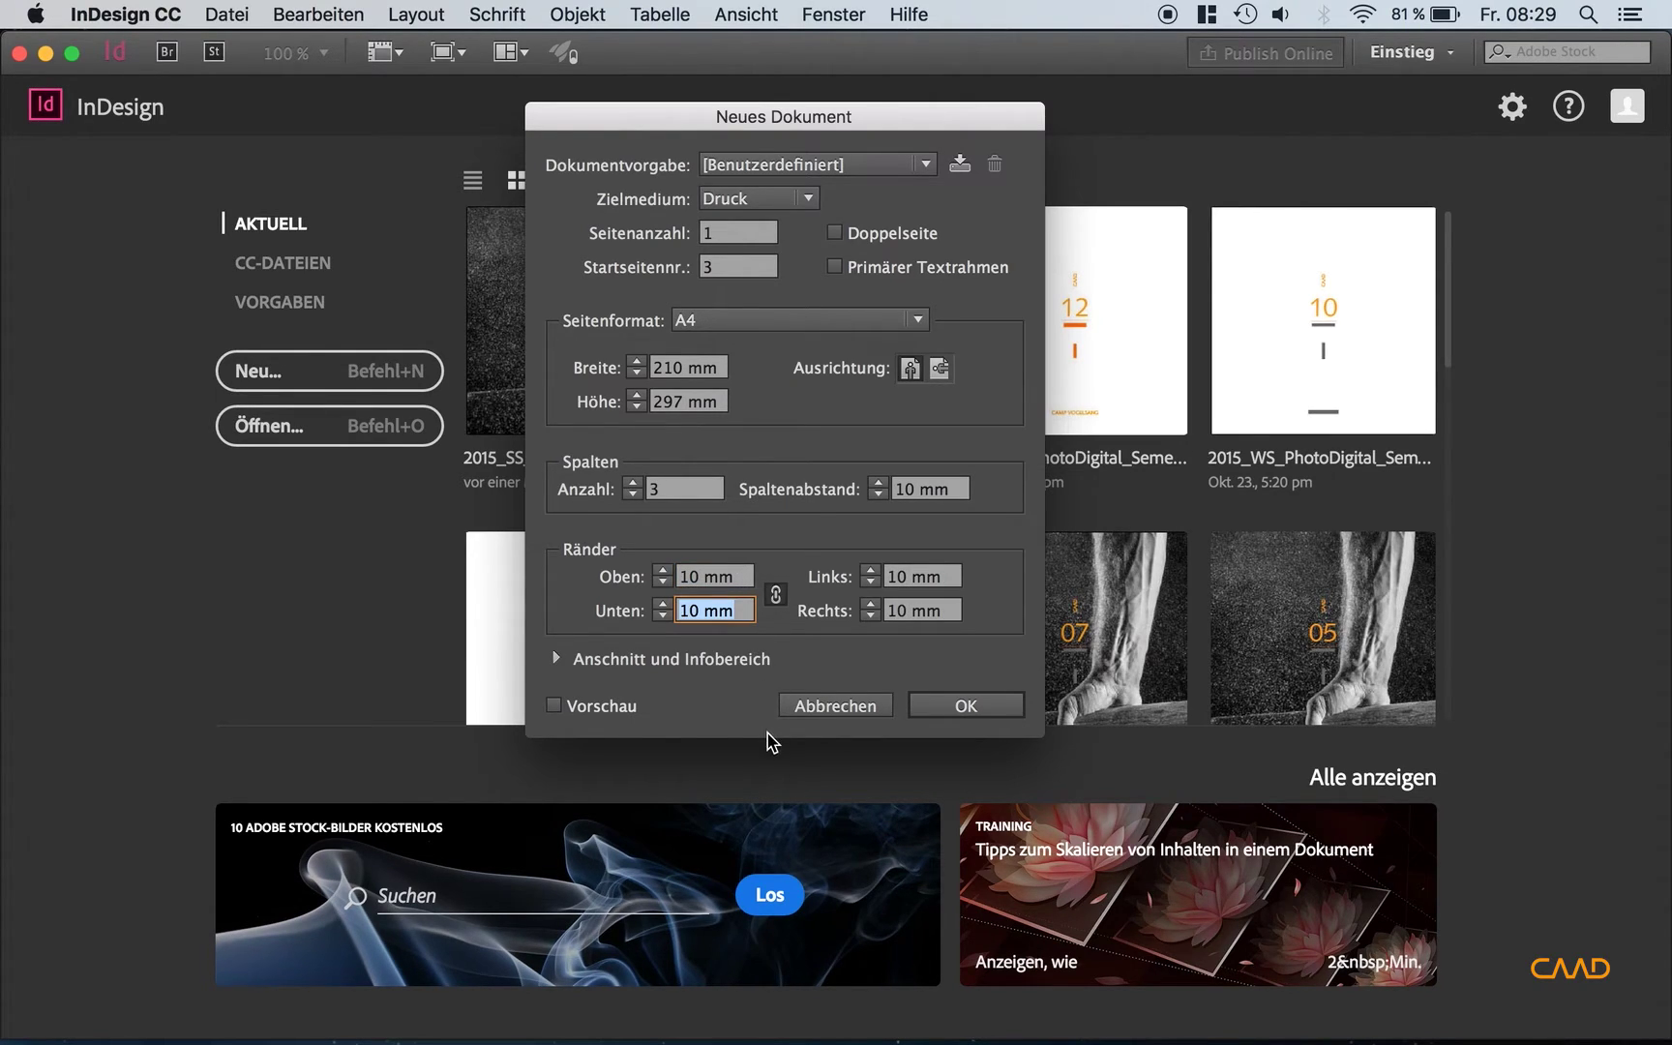
Unlink the page margins and set only the left margin to 15 mm.
click(775, 596)
click(727, 611)
click(924, 580)
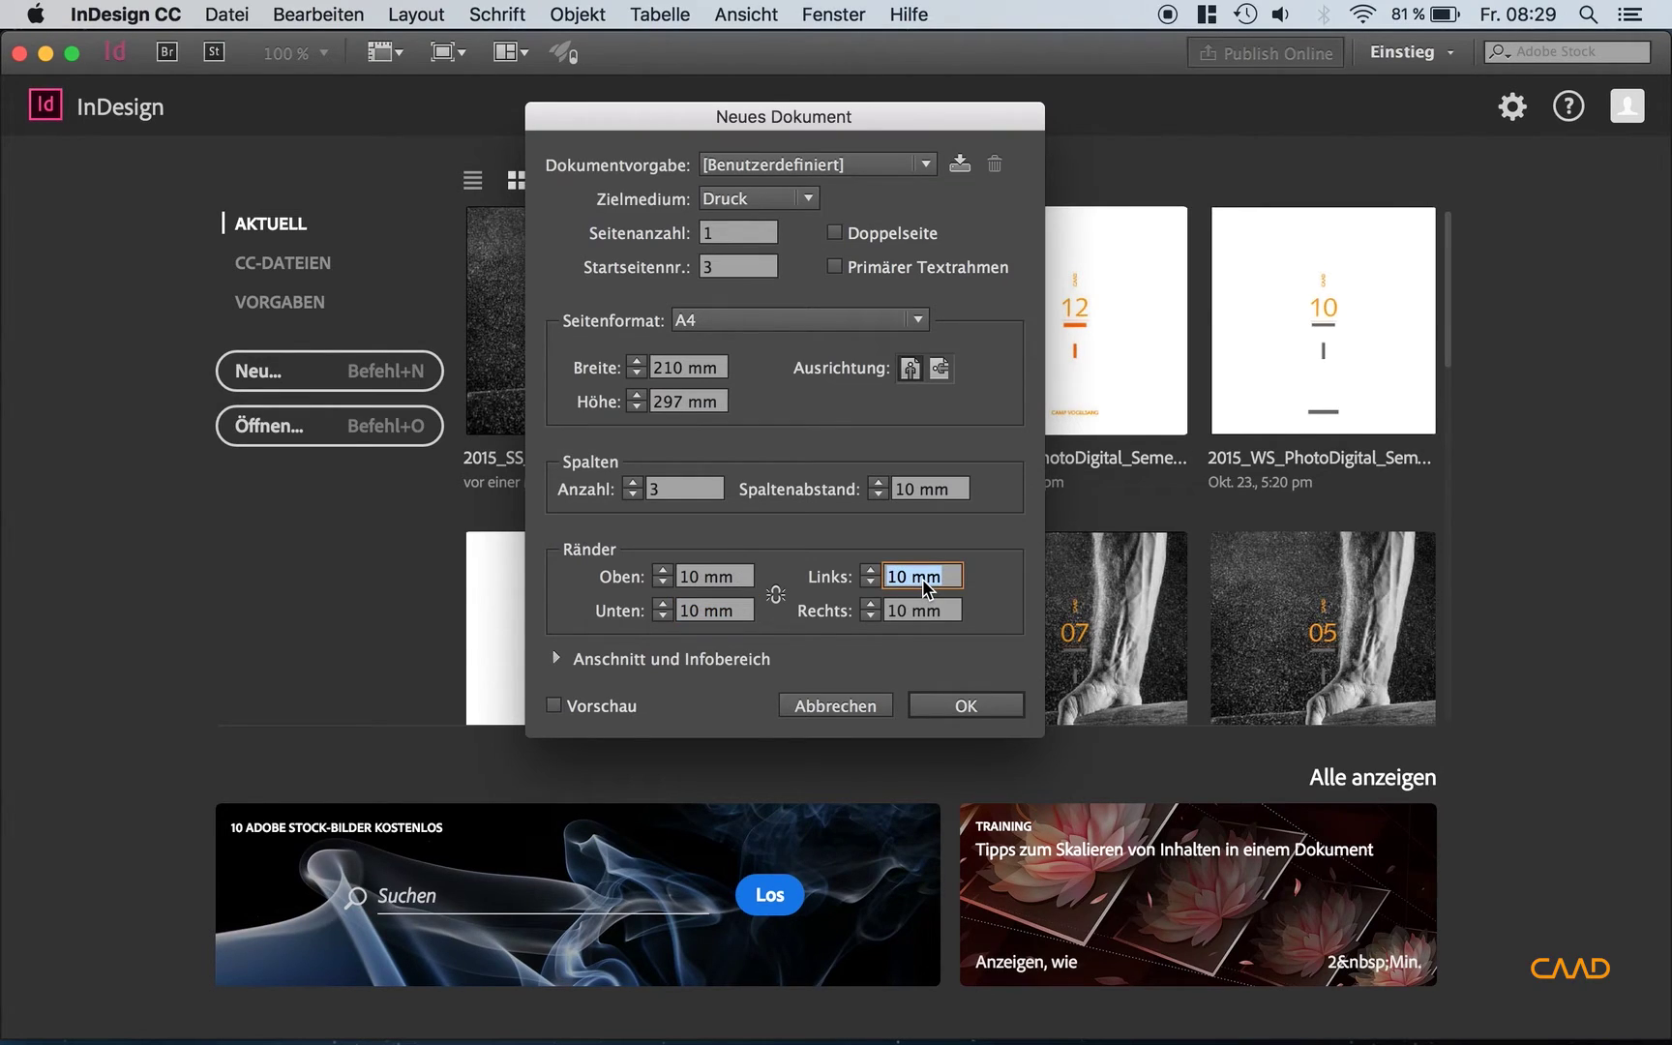
text(15)
key(Tab)
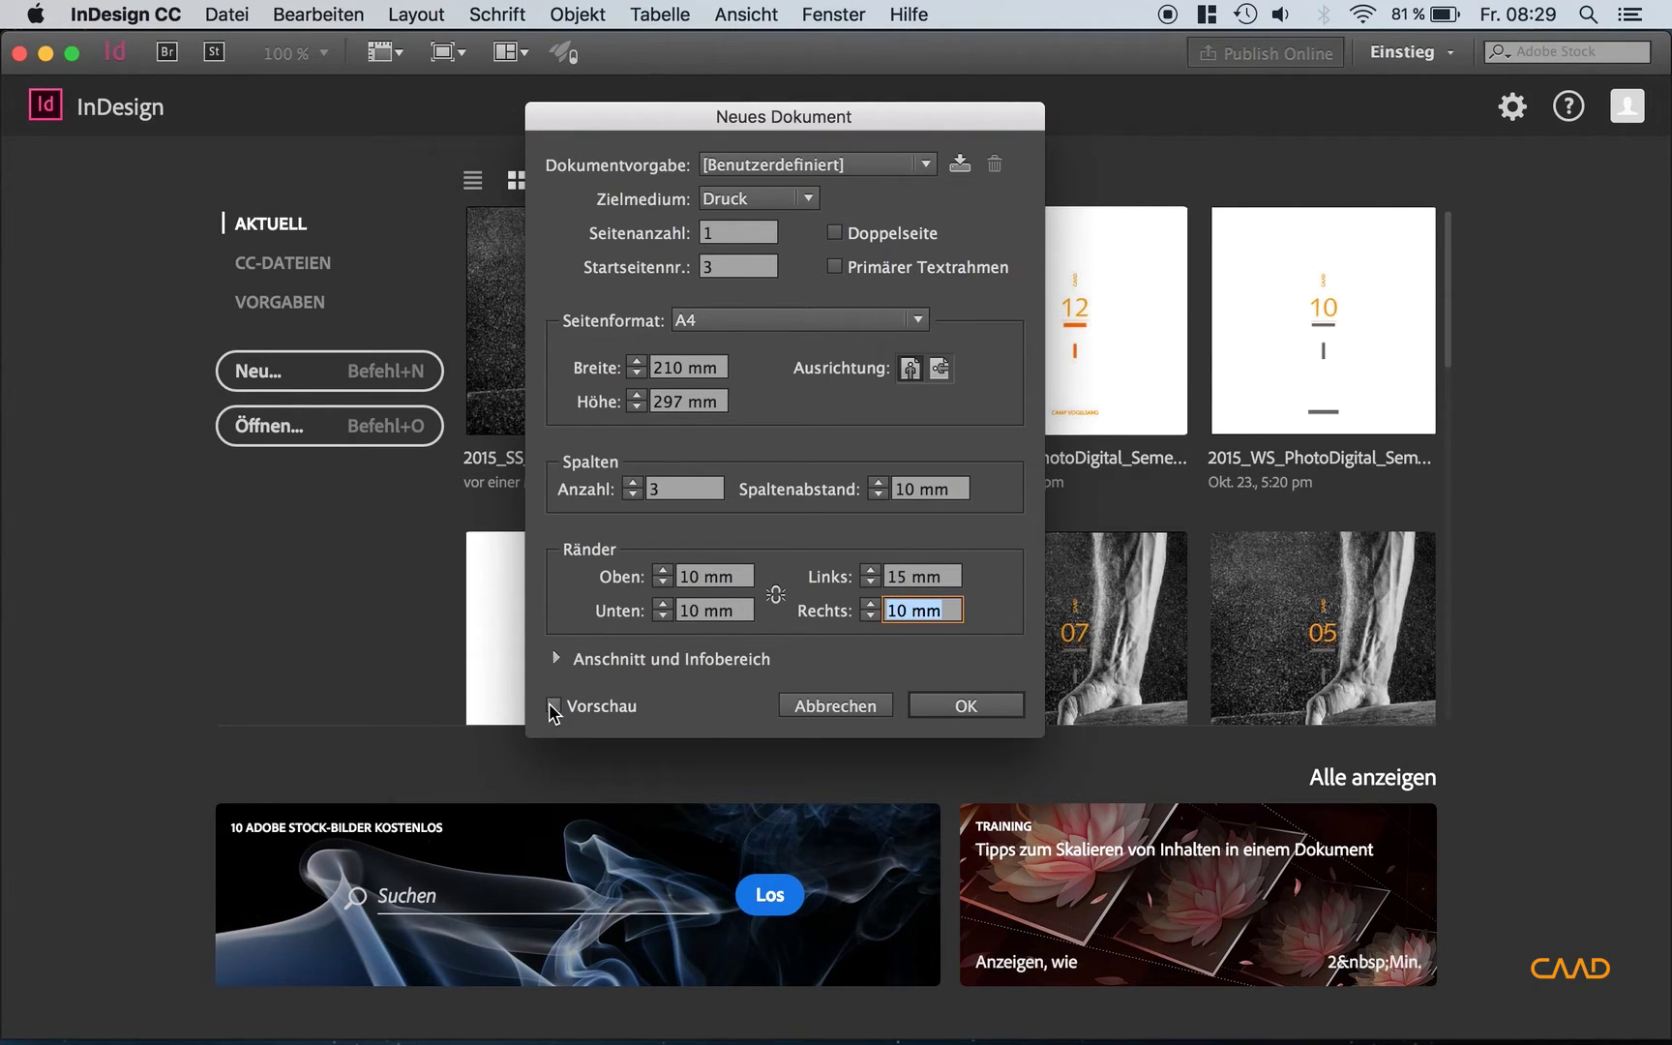
Look at the bleed and slug settings and collapse them again.
click(553, 661)
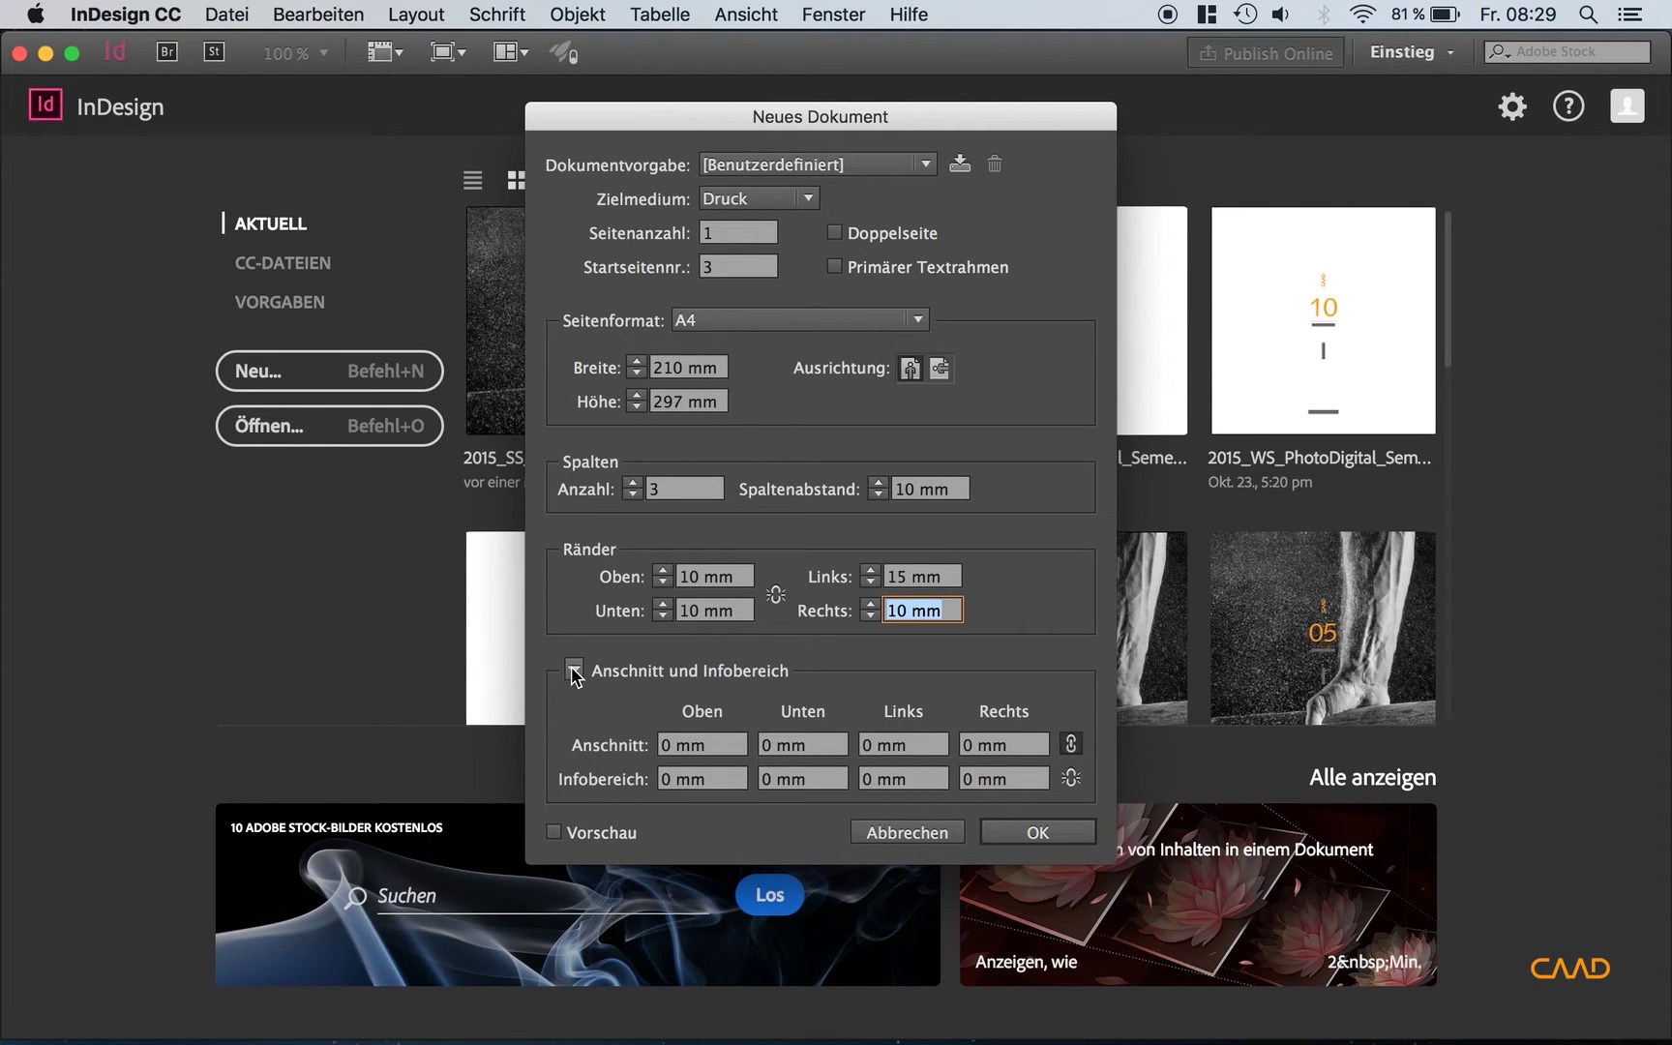
click(573, 668)
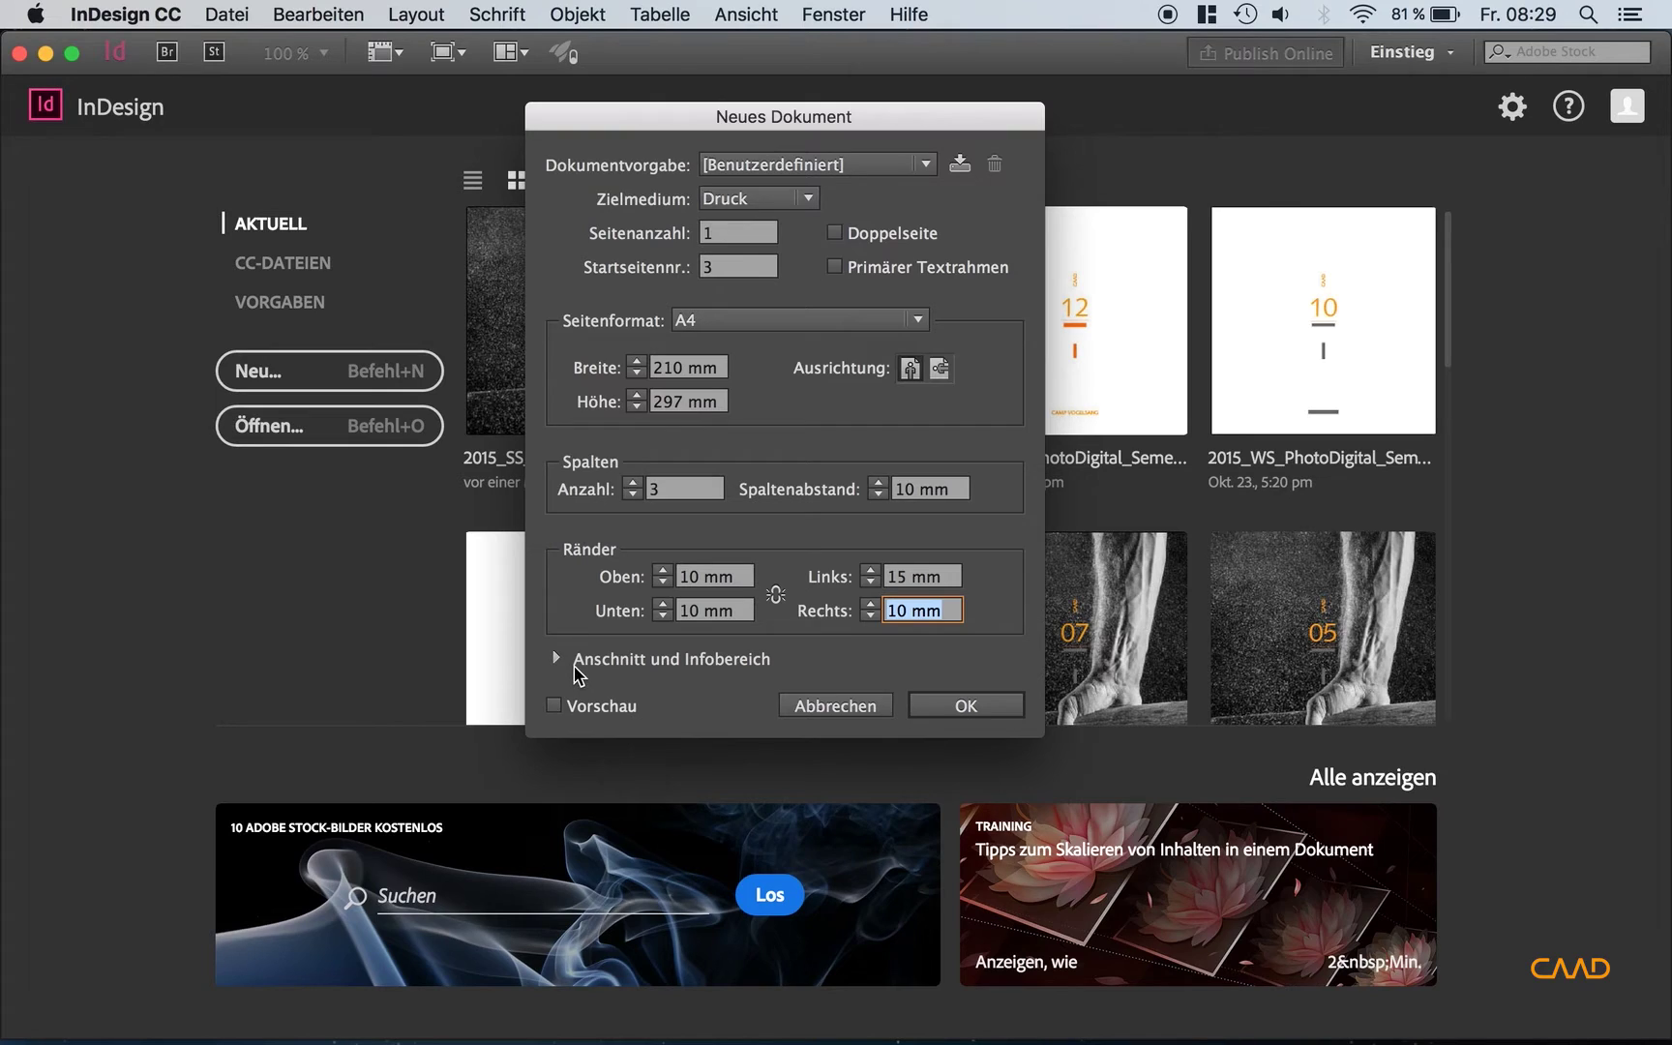
click(572, 667)
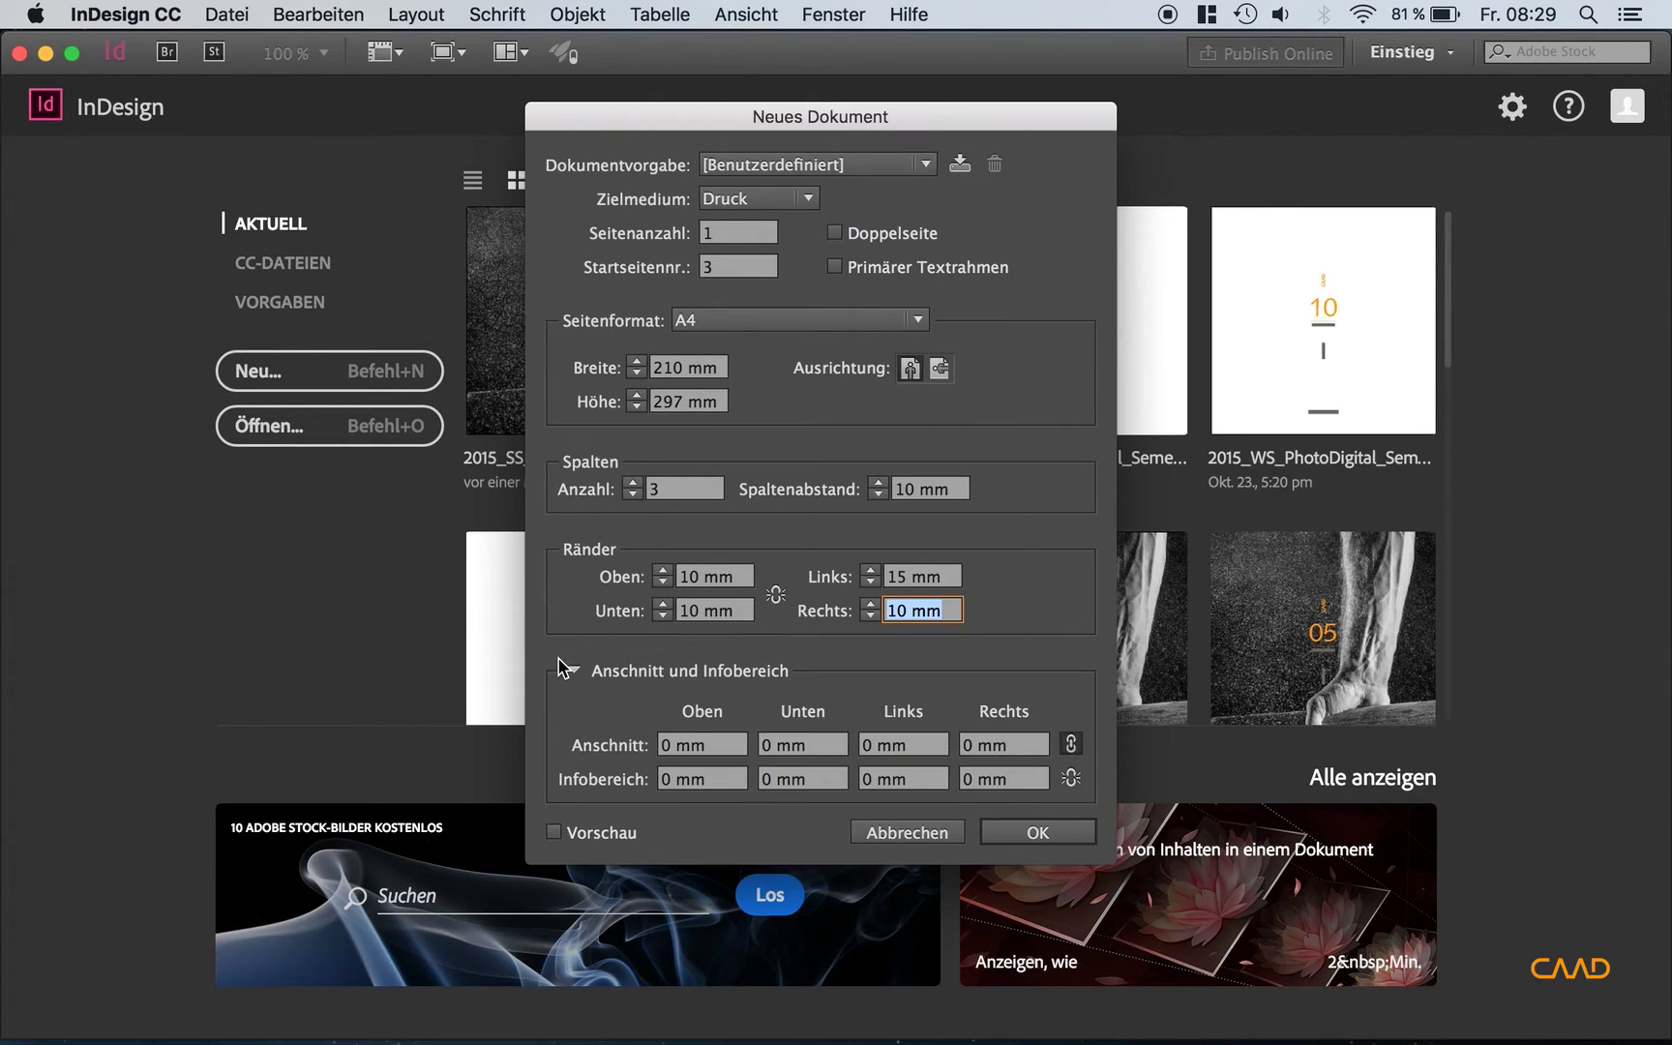
click(570, 668)
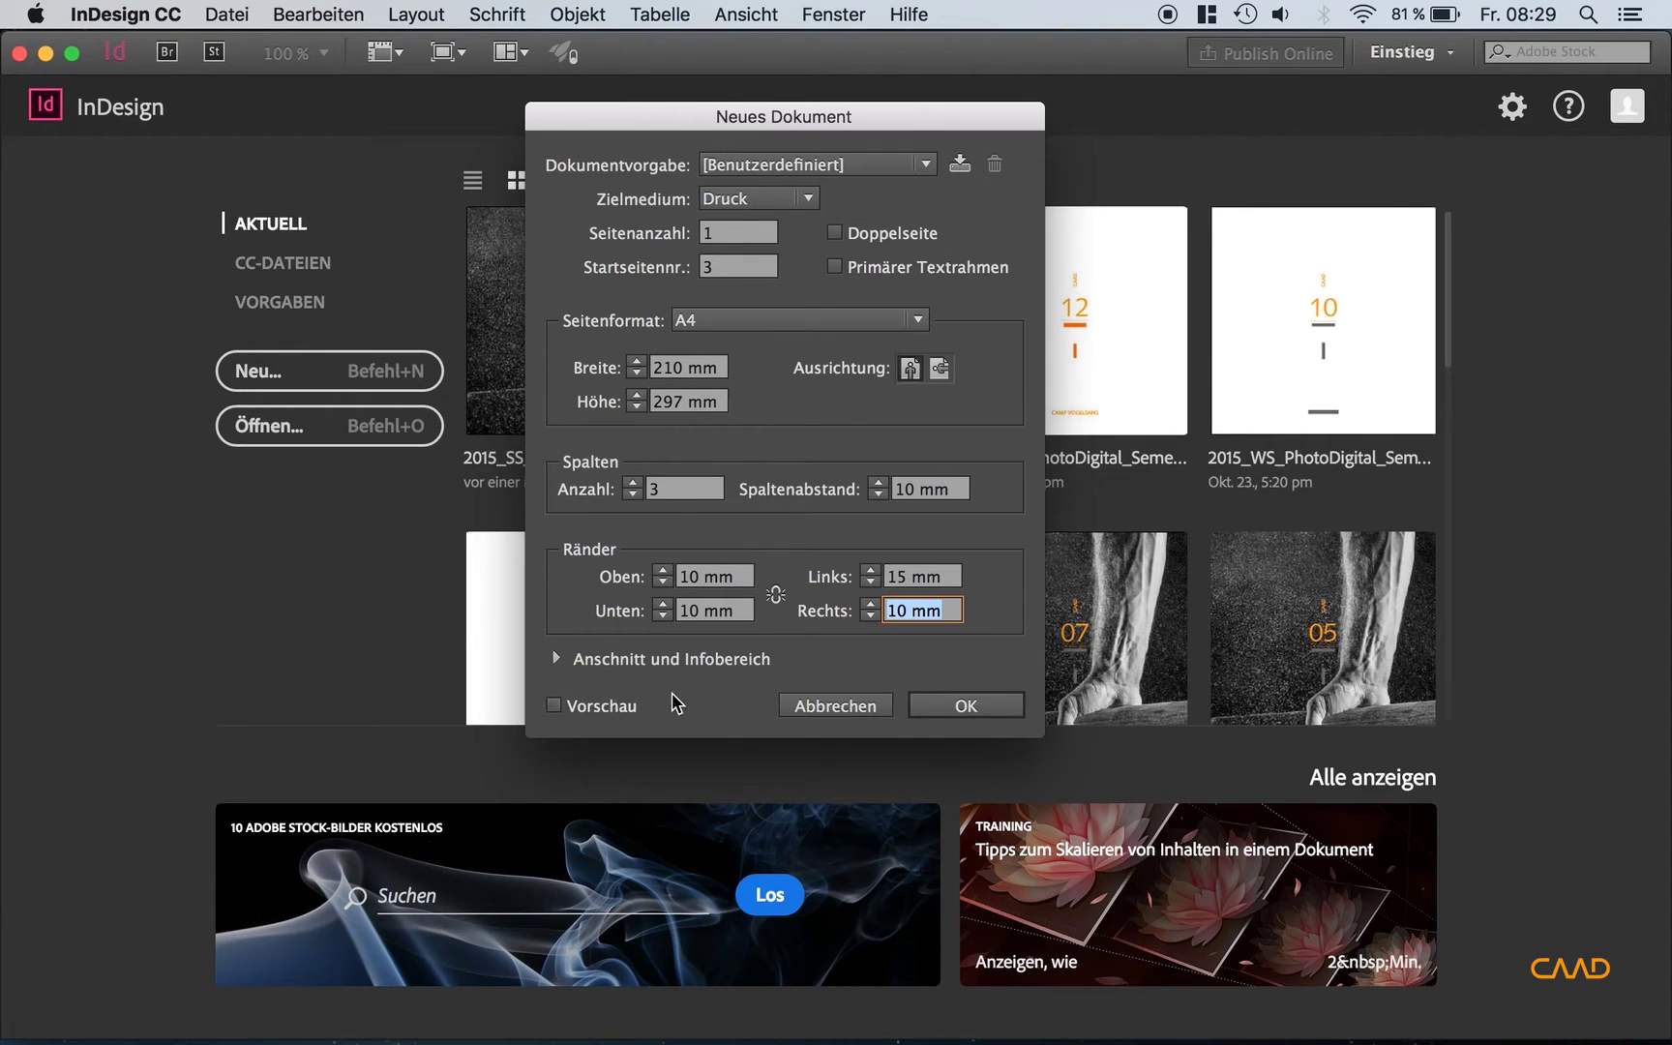
Turn on the layout preview, switch the A4 page to landscape orientation and create the document.
click(555, 705)
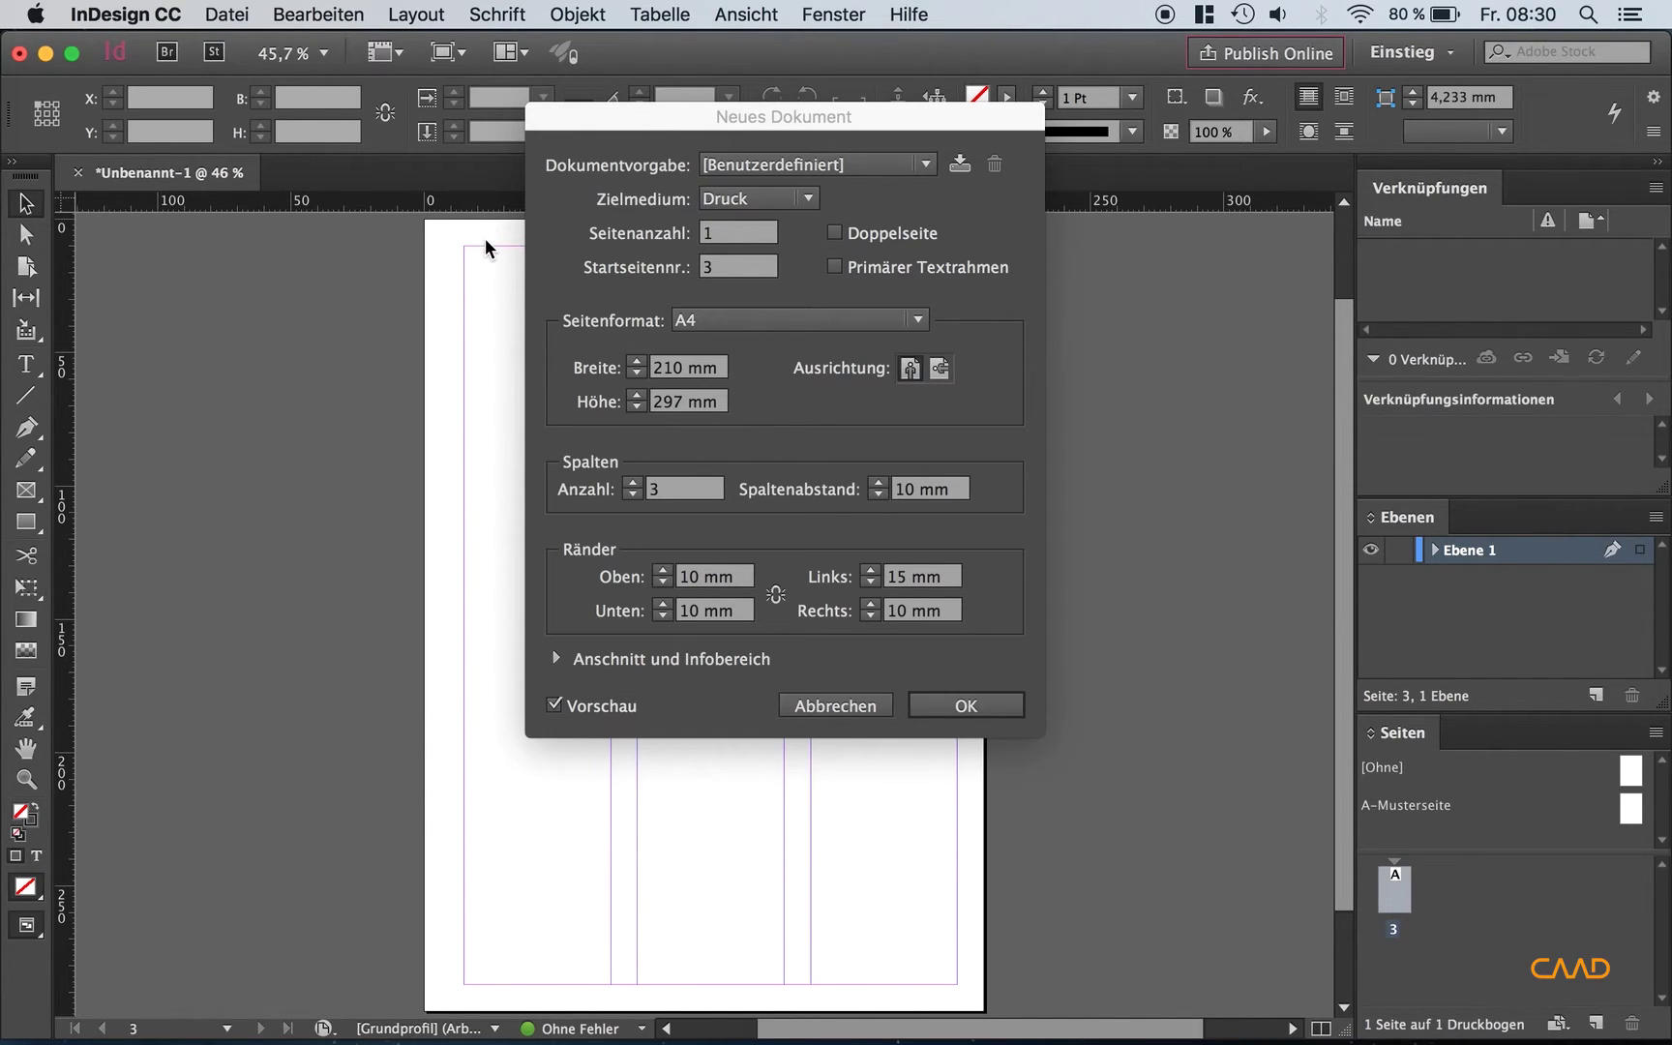
click(939, 370)
click(911, 370)
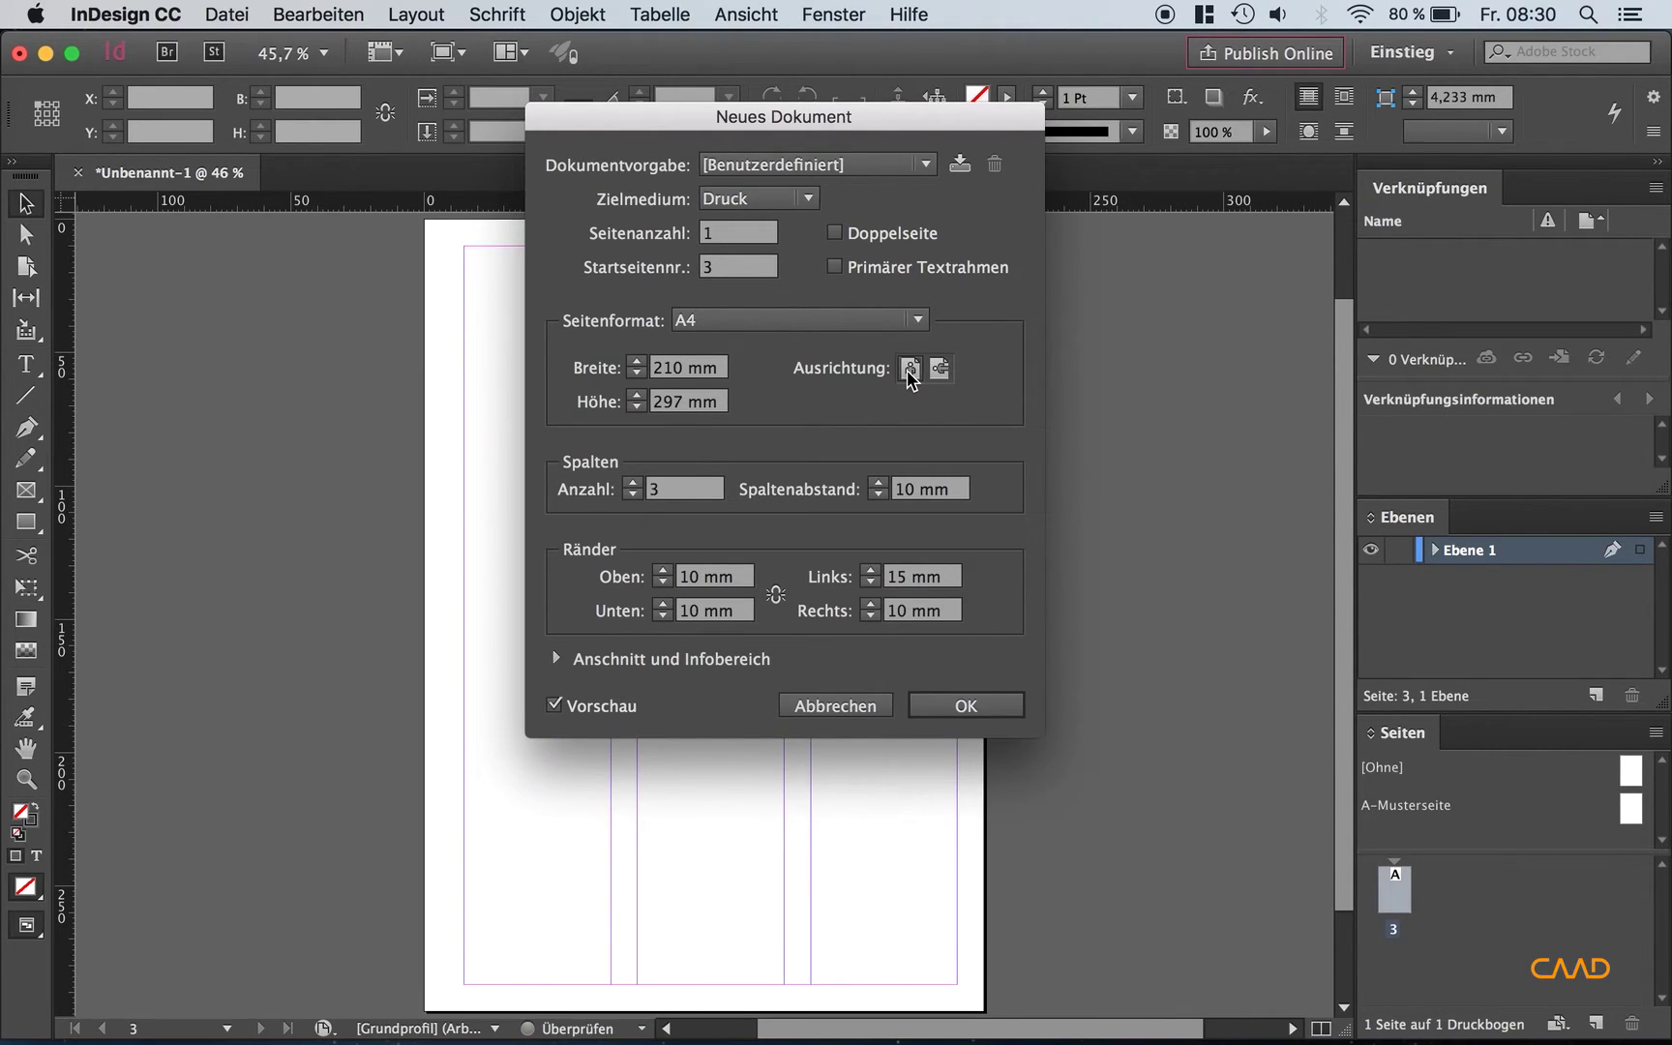
click(940, 370)
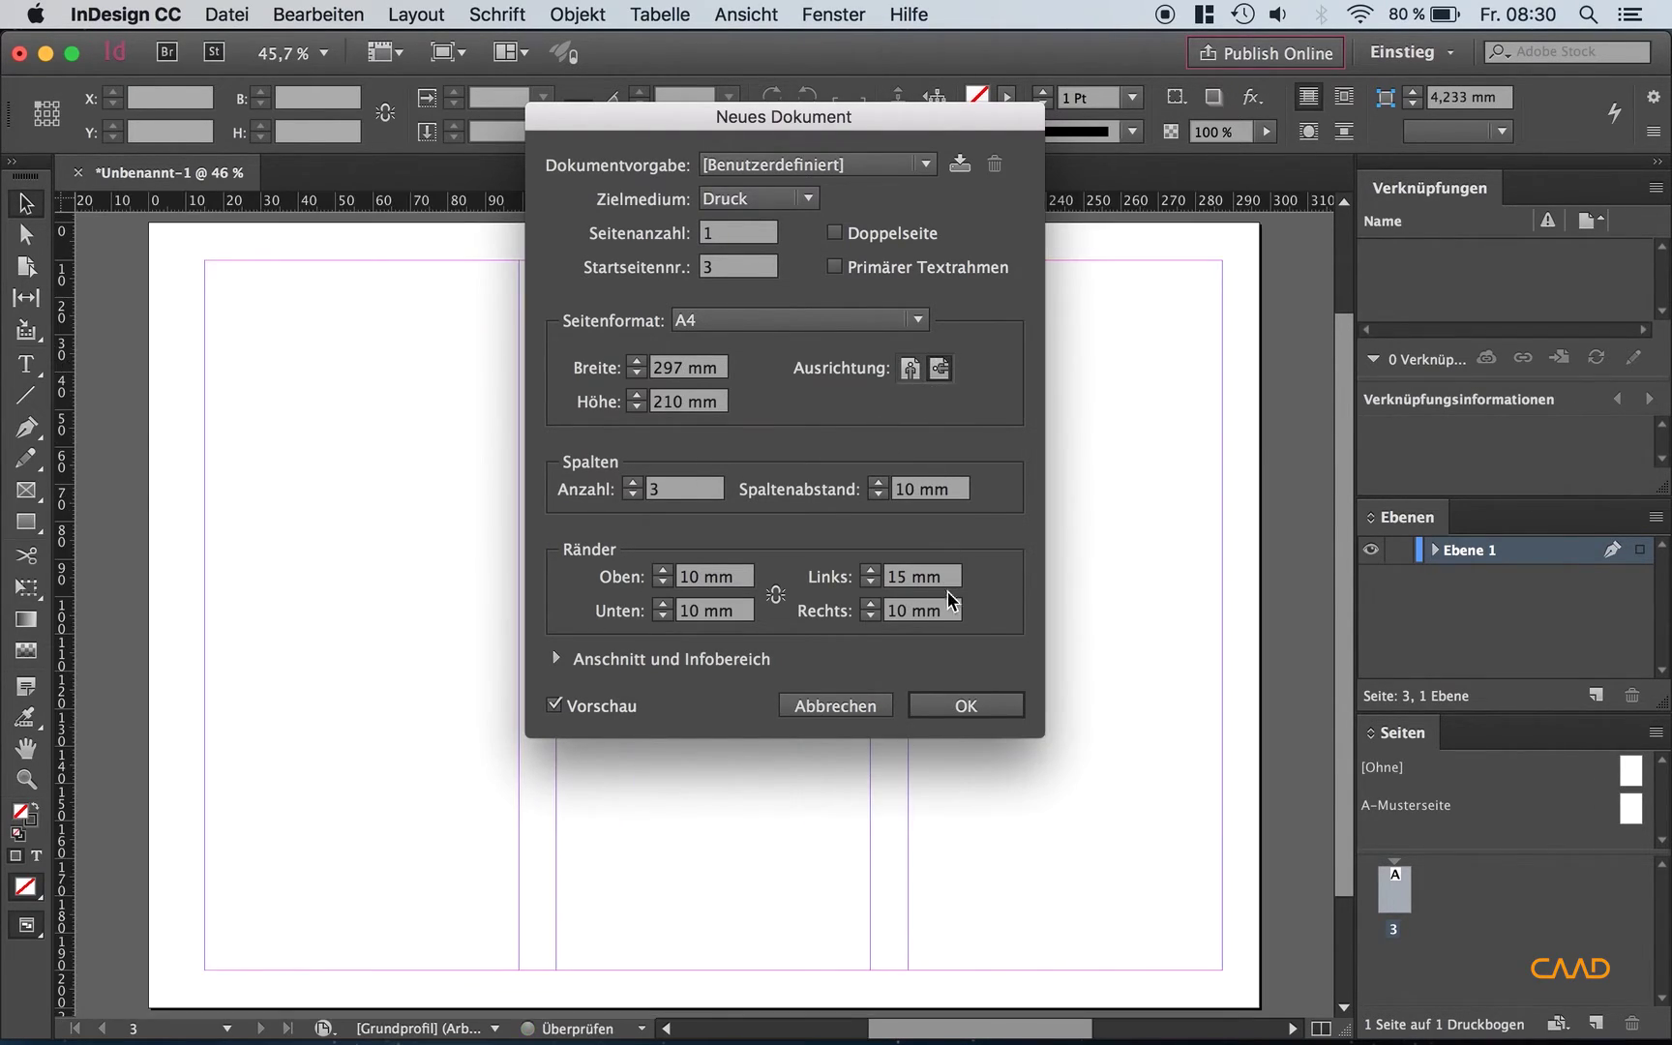
click(970, 705)
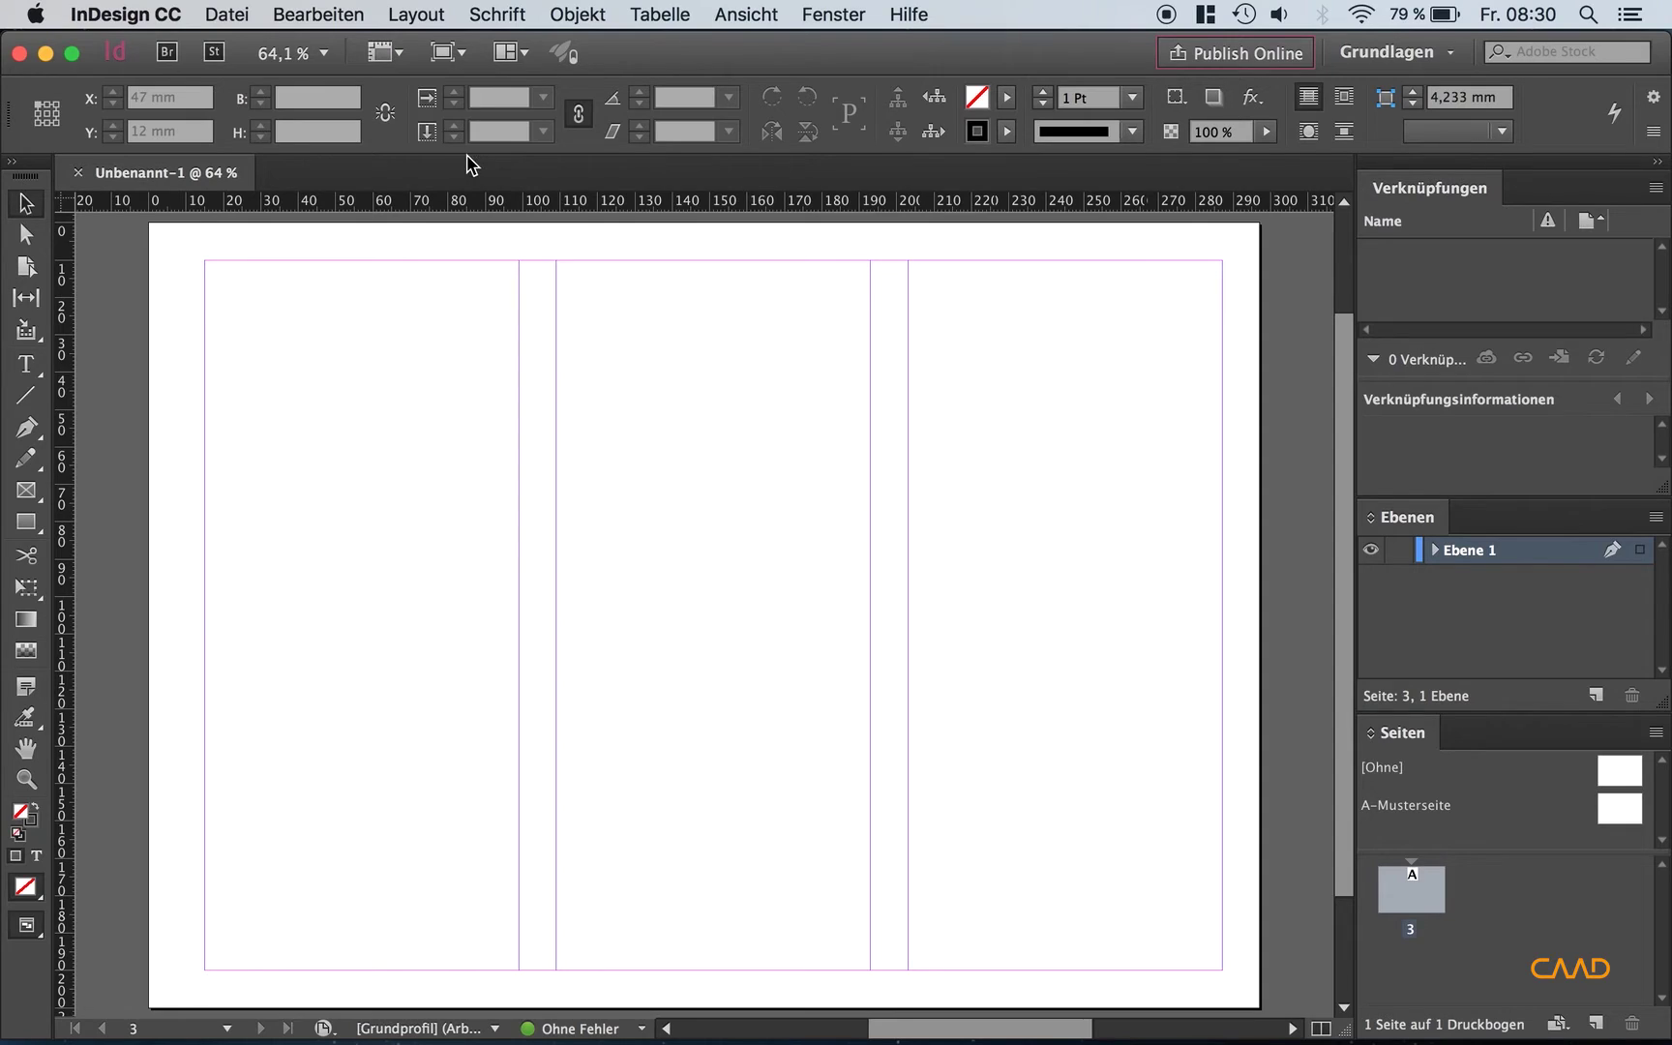
Activate the Type tool and the Line tool in turn to compare their control options.
click(26, 365)
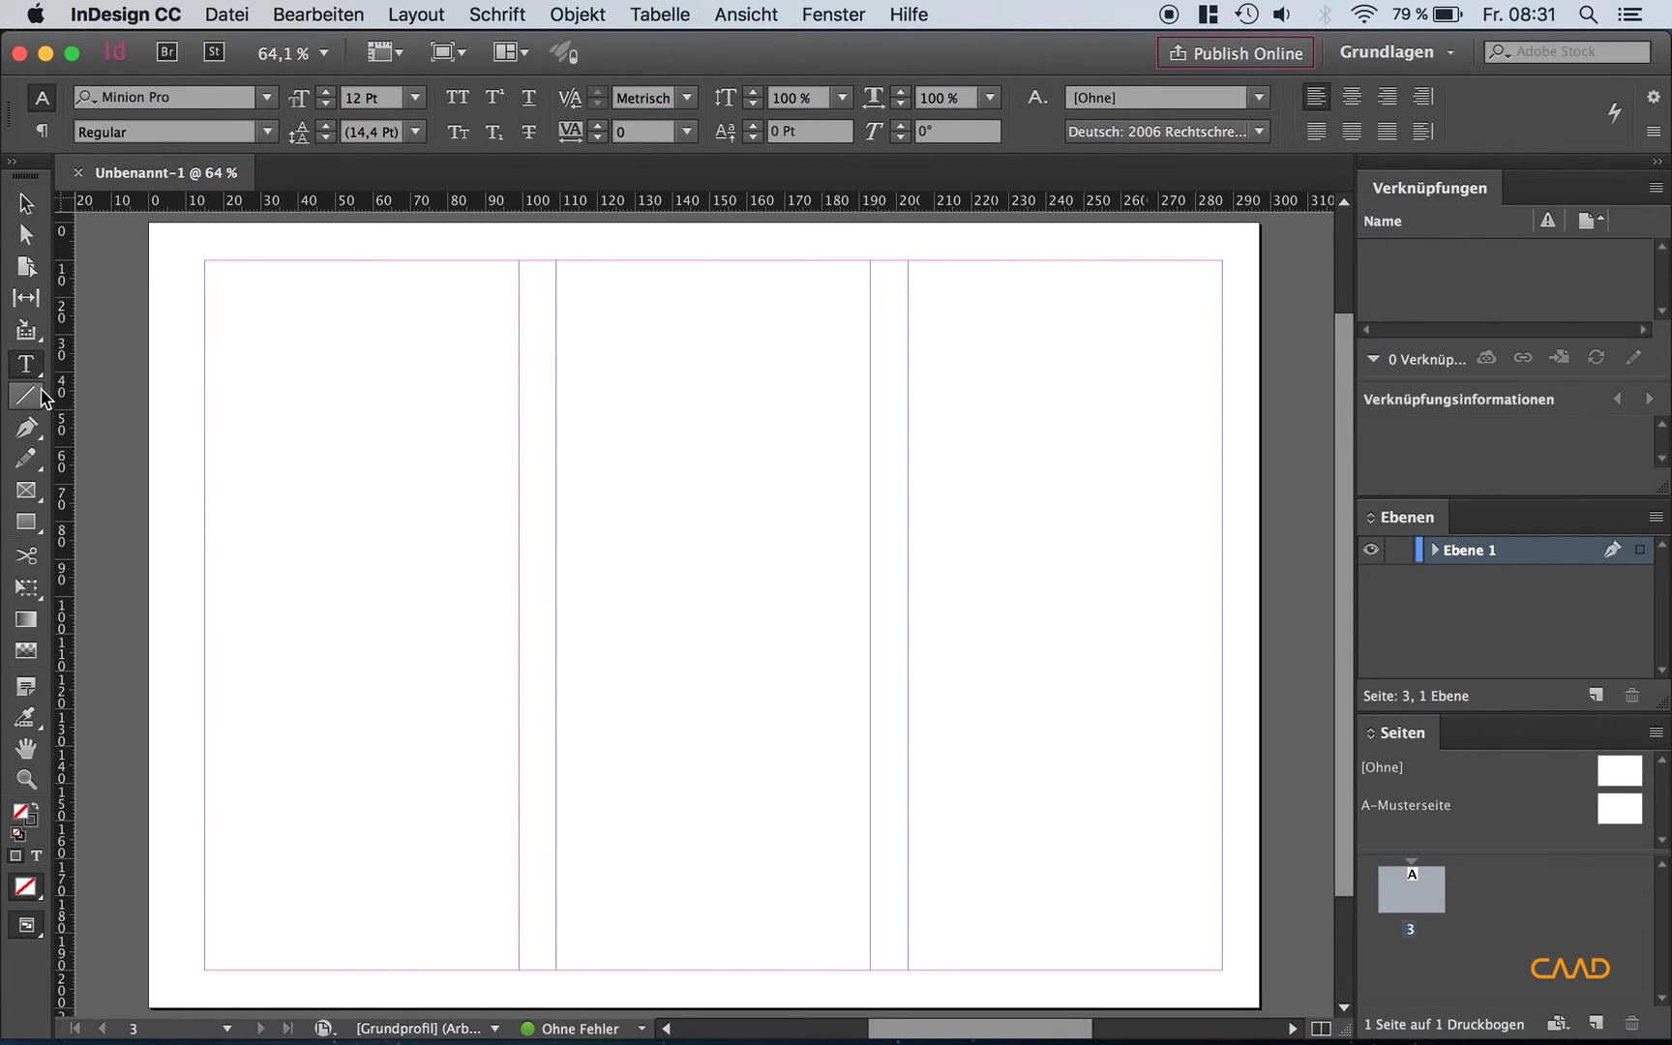
click(30, 397)
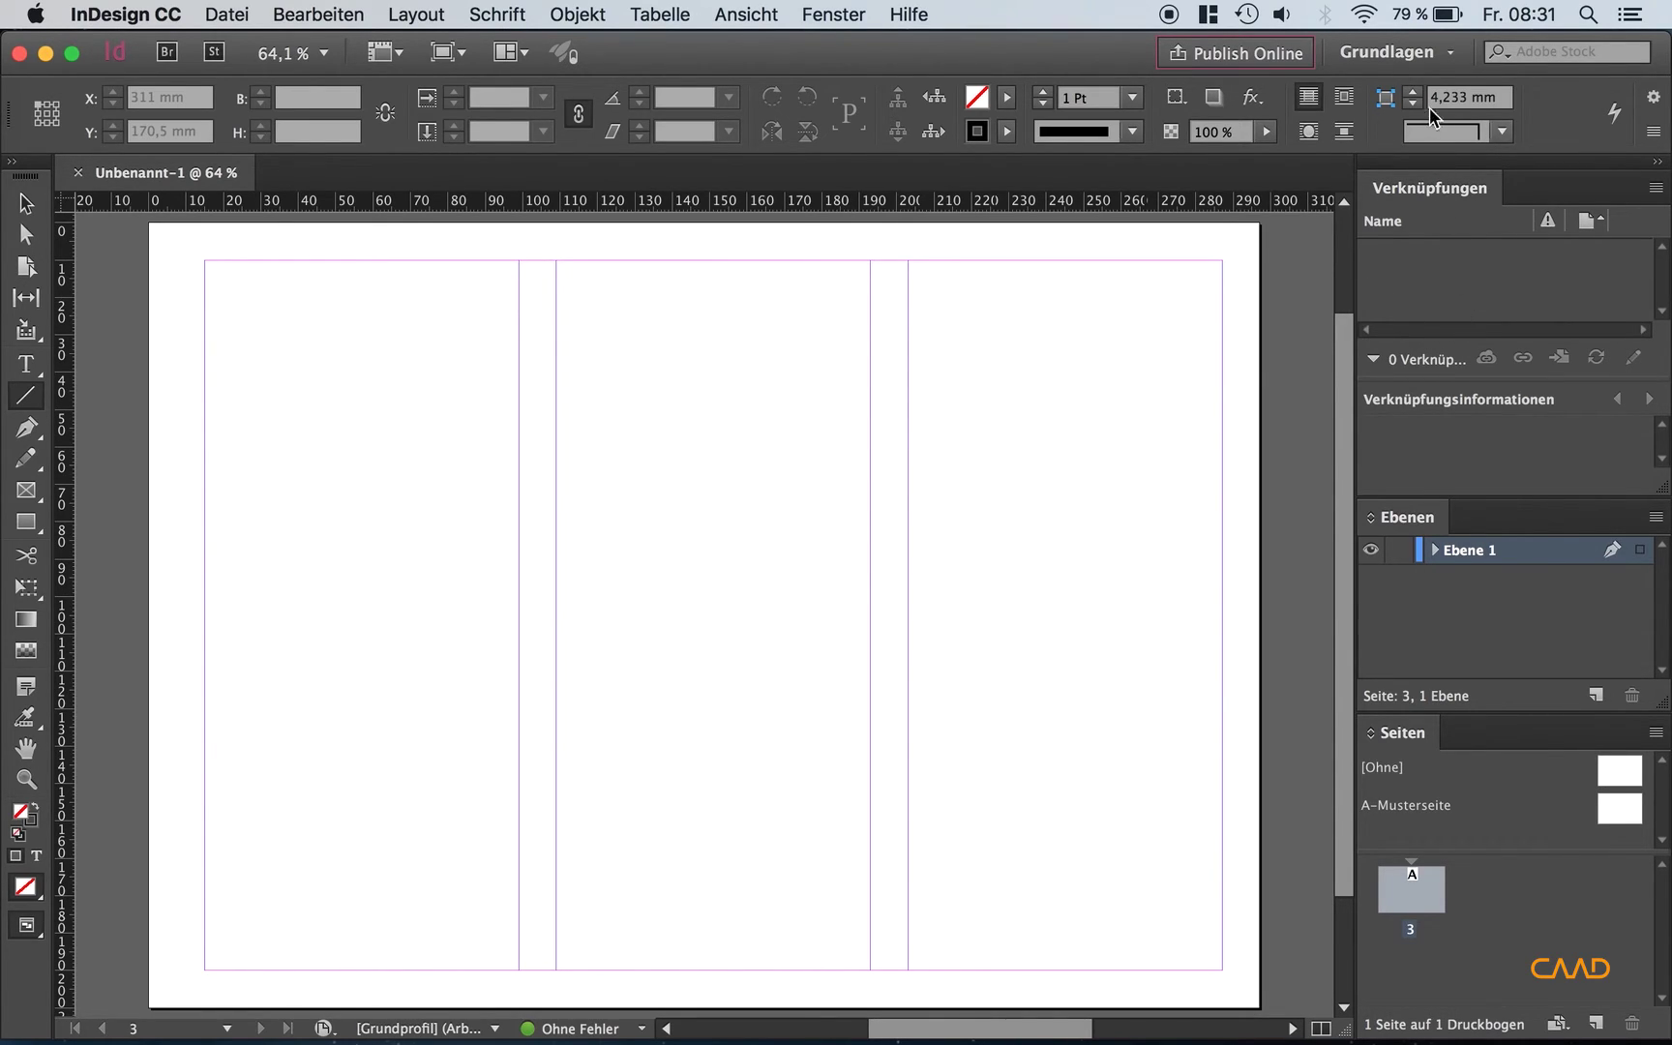
Check the list of available workspaces and dismiss the system update notification.
click(1430, 55)
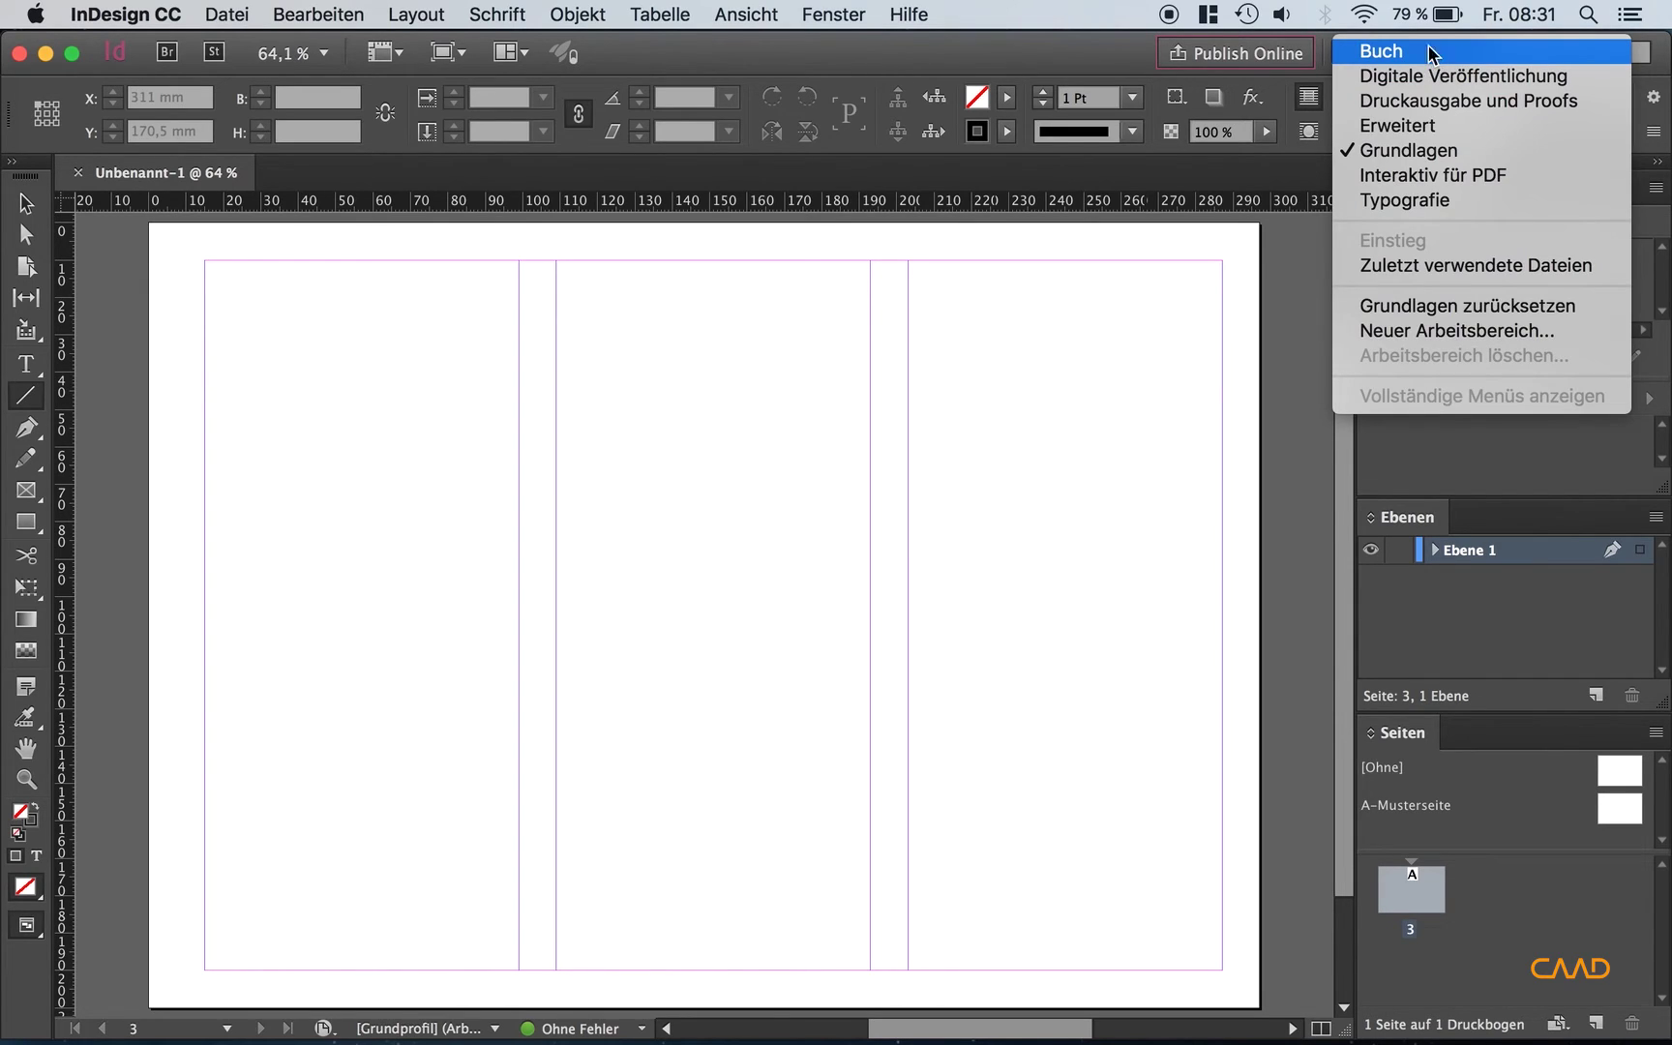
click(1033, 66)
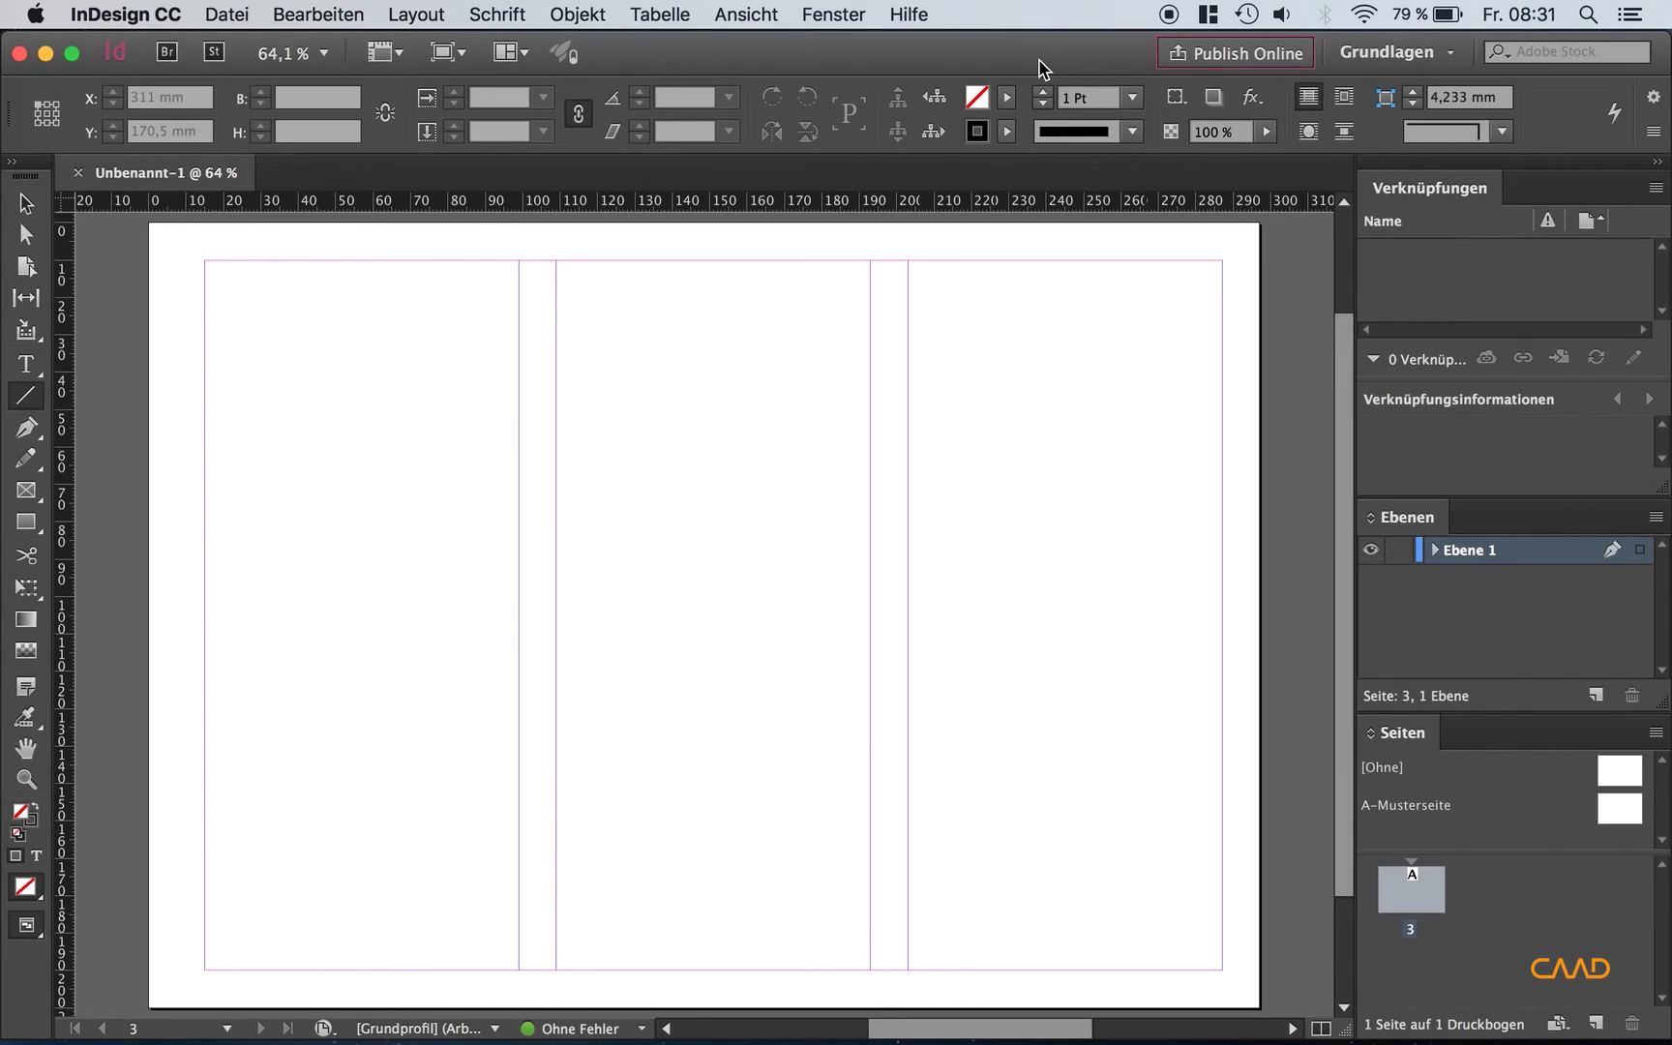
click(1417, 54)
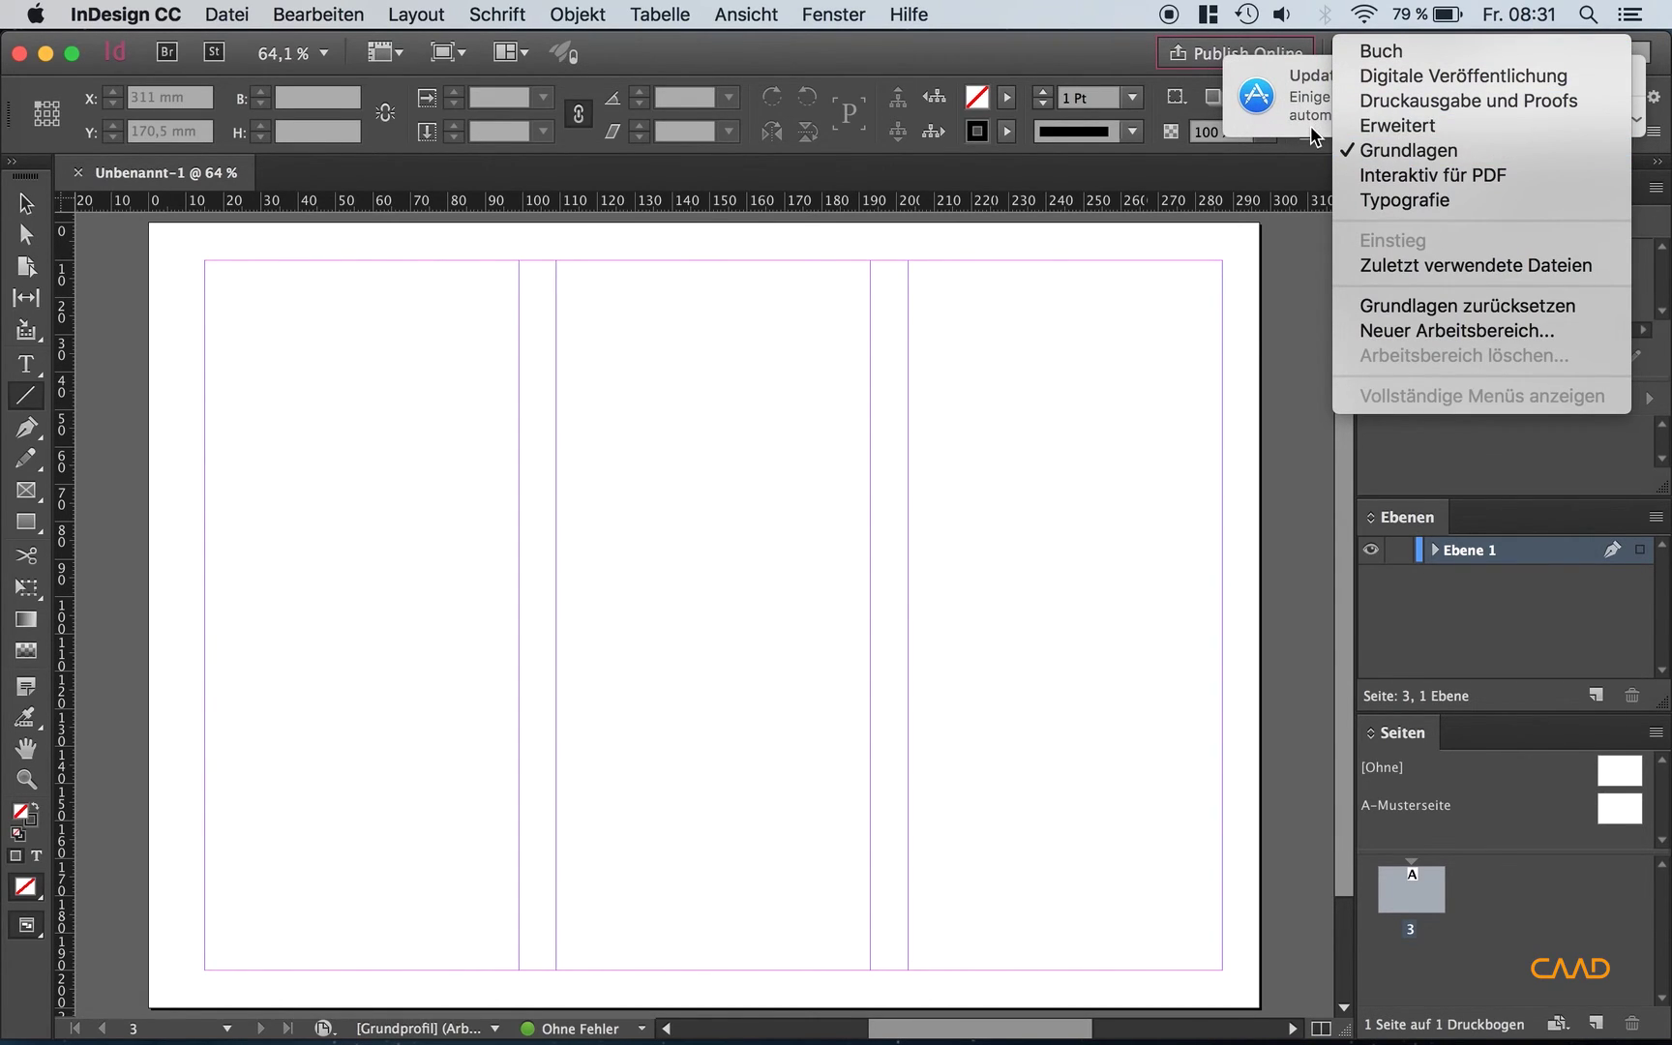
key(Escape)
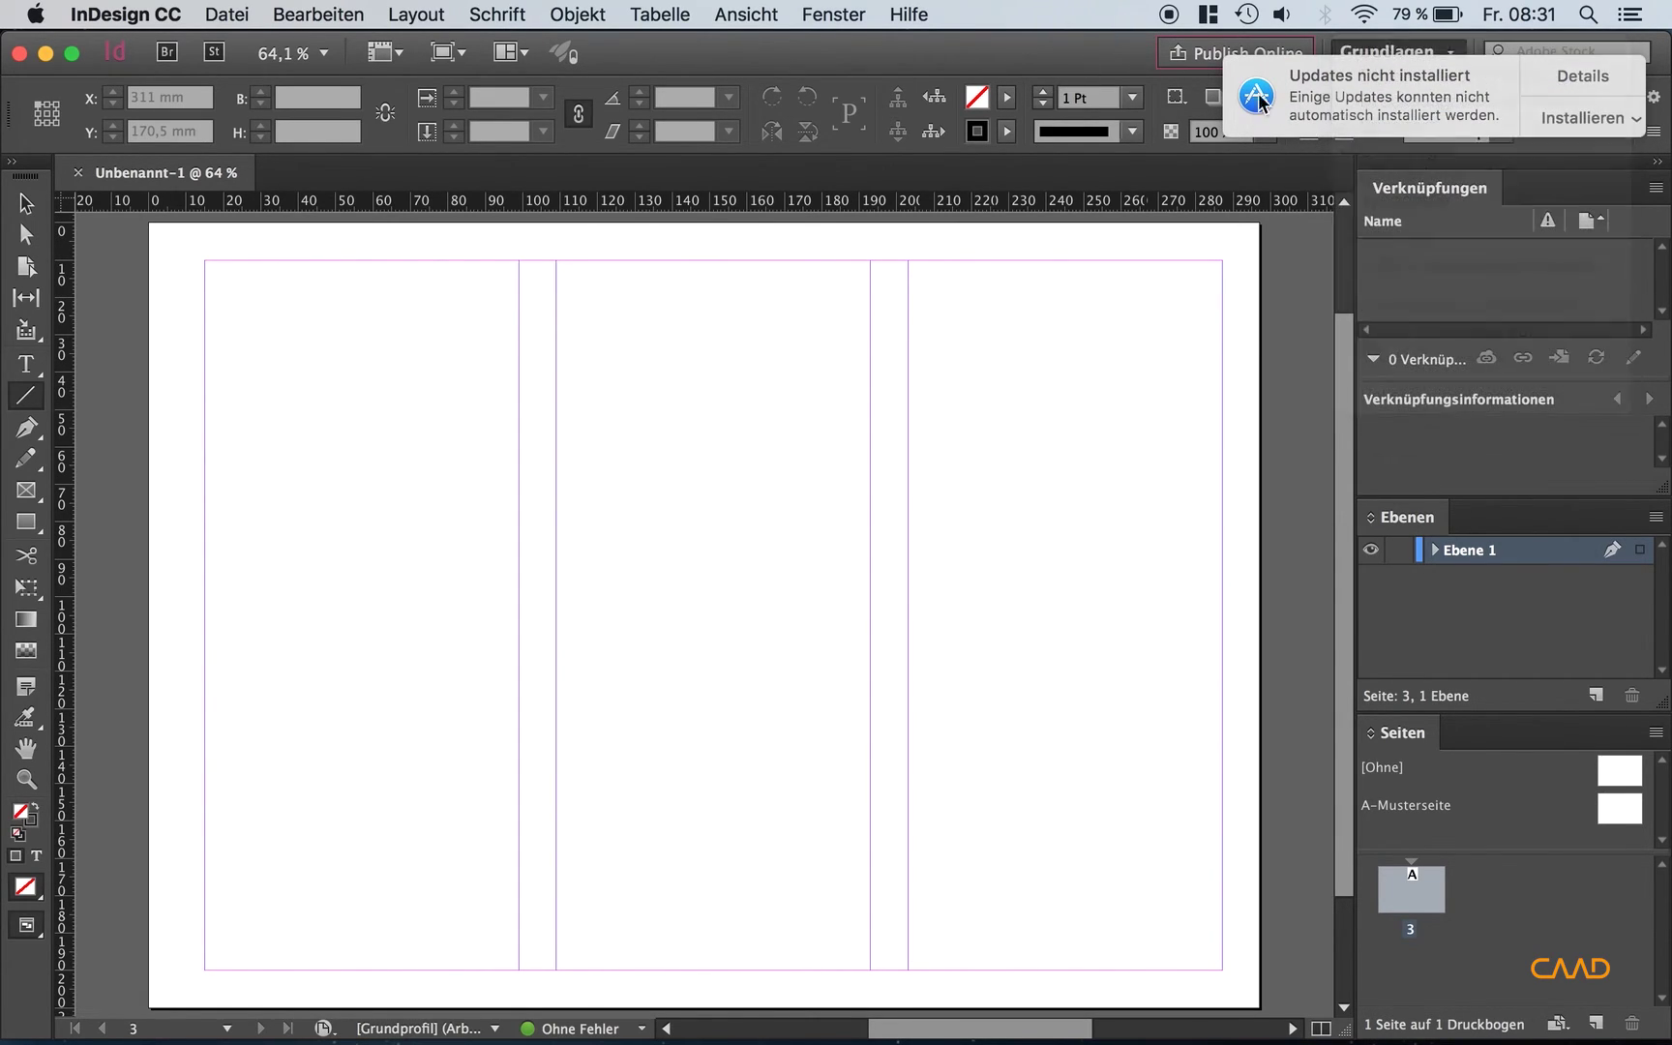
click(1607, 113)
click(1545, 235)
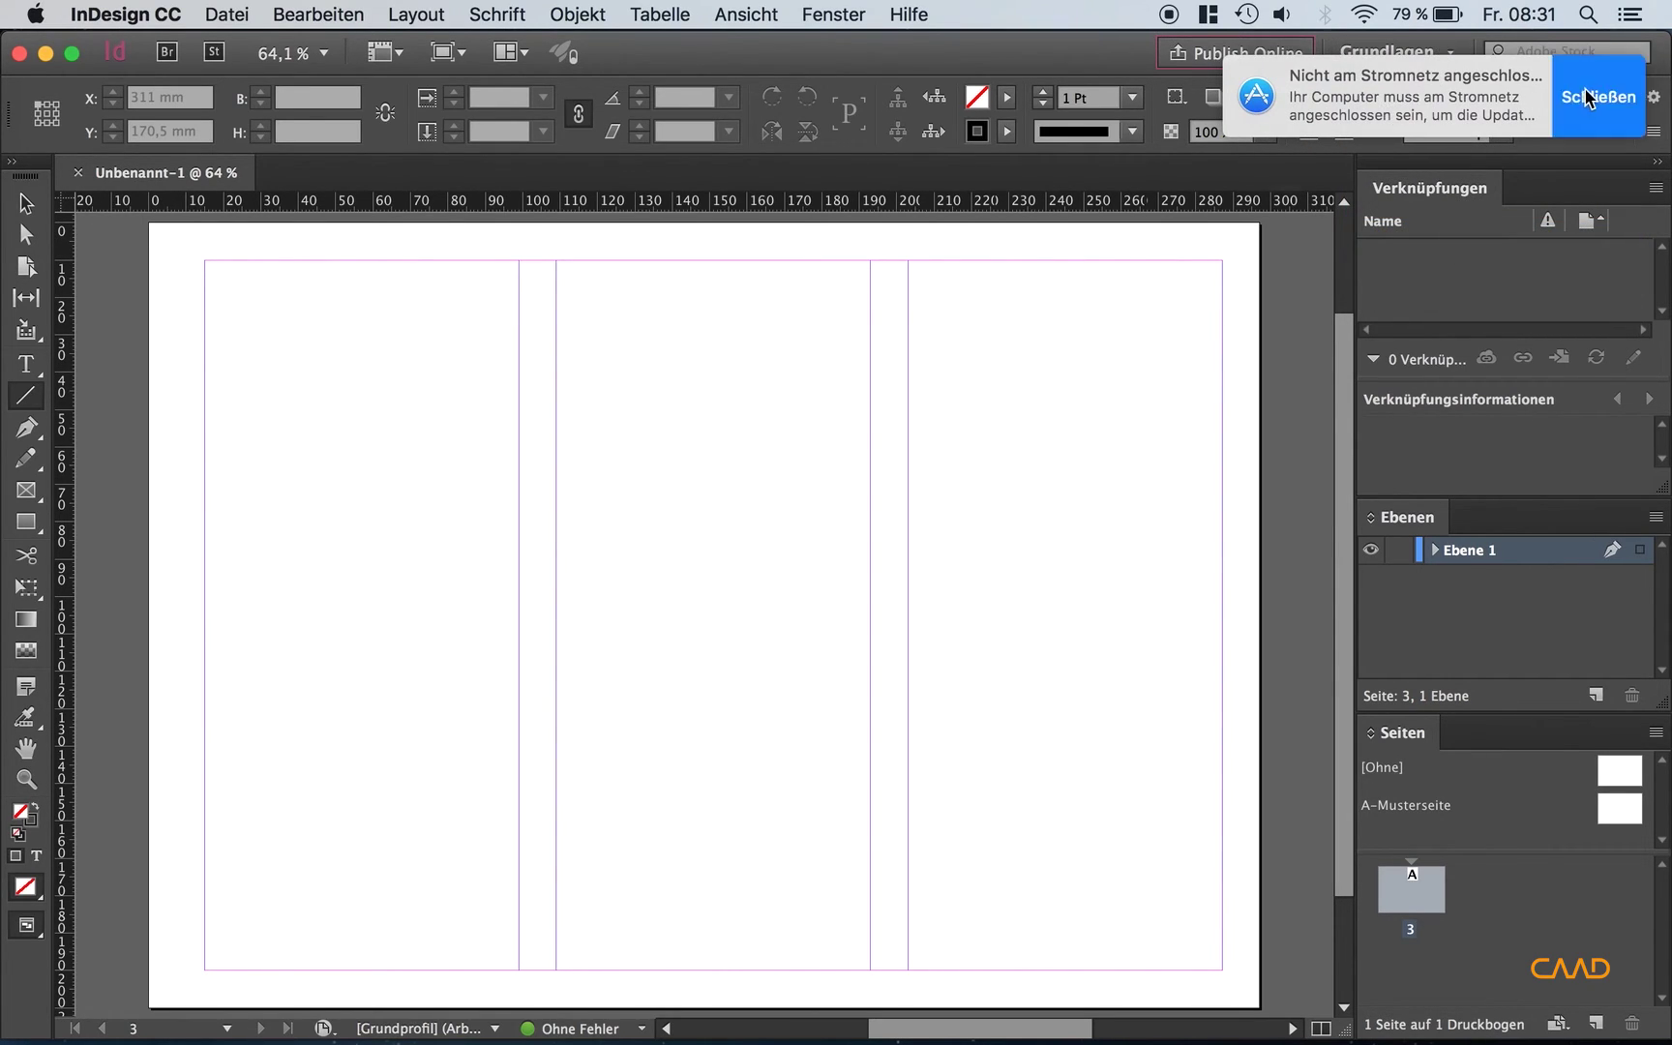
Try the Erweitert workspace and return to the Grundlagen workspace.
click(1456, 50)
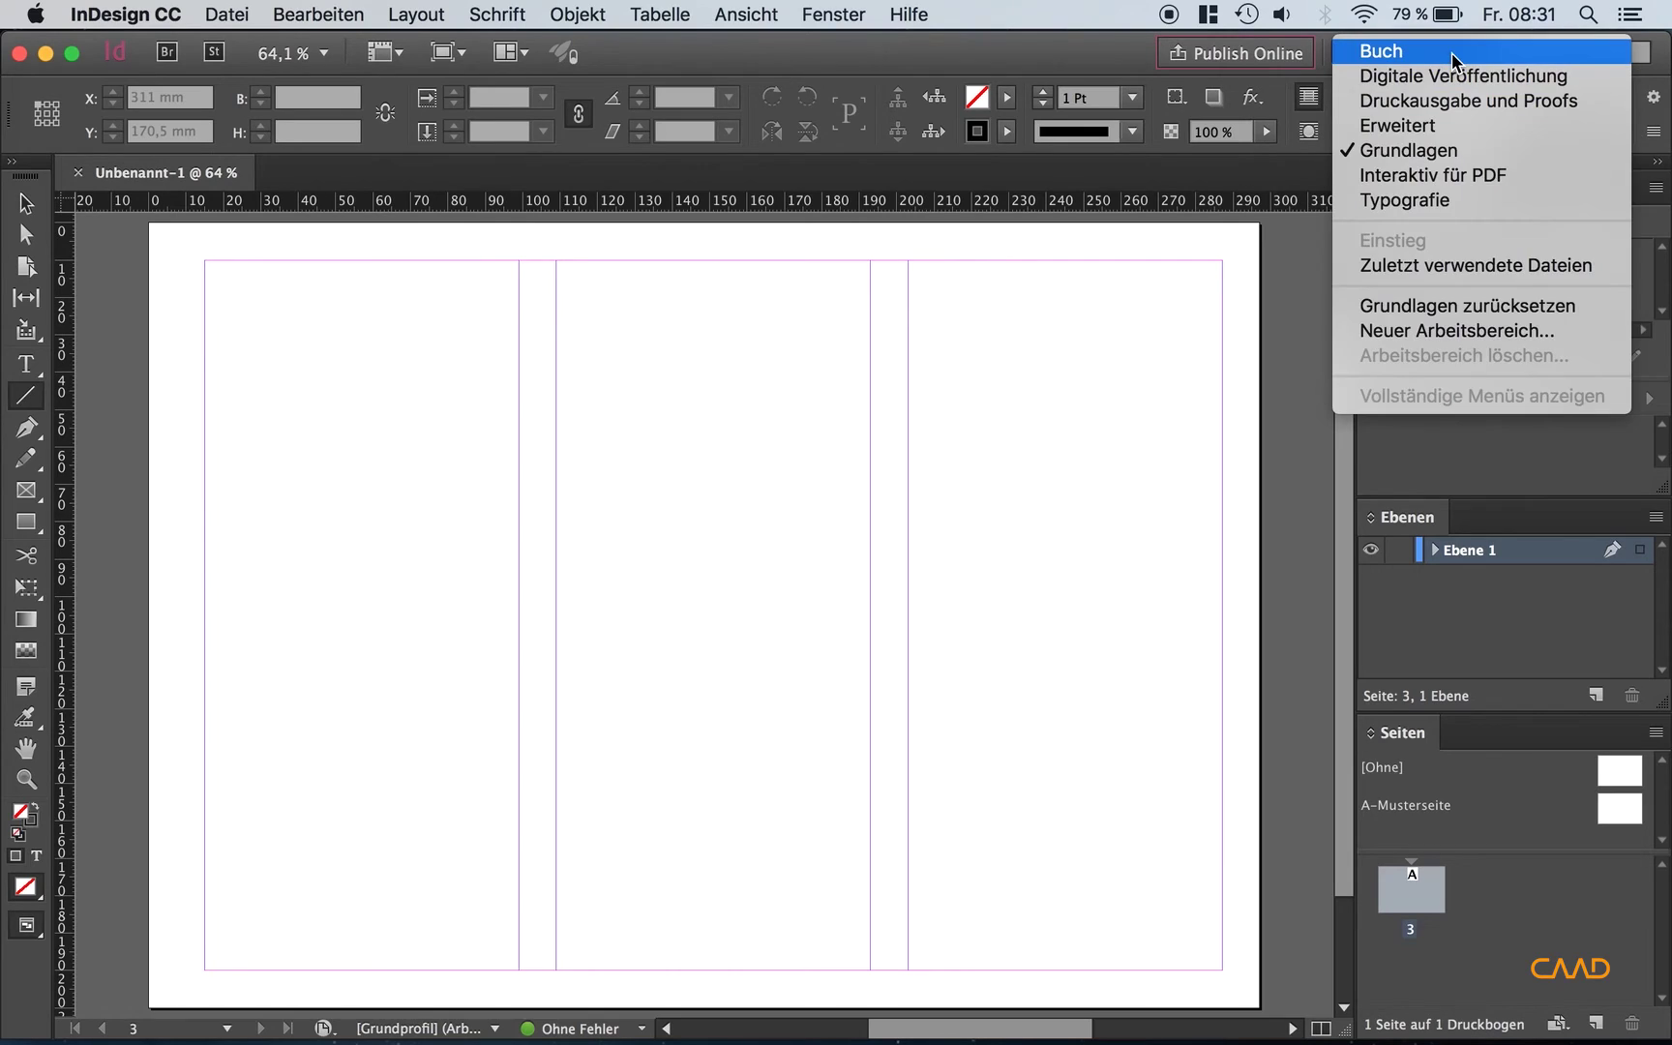
click(1481, 123)
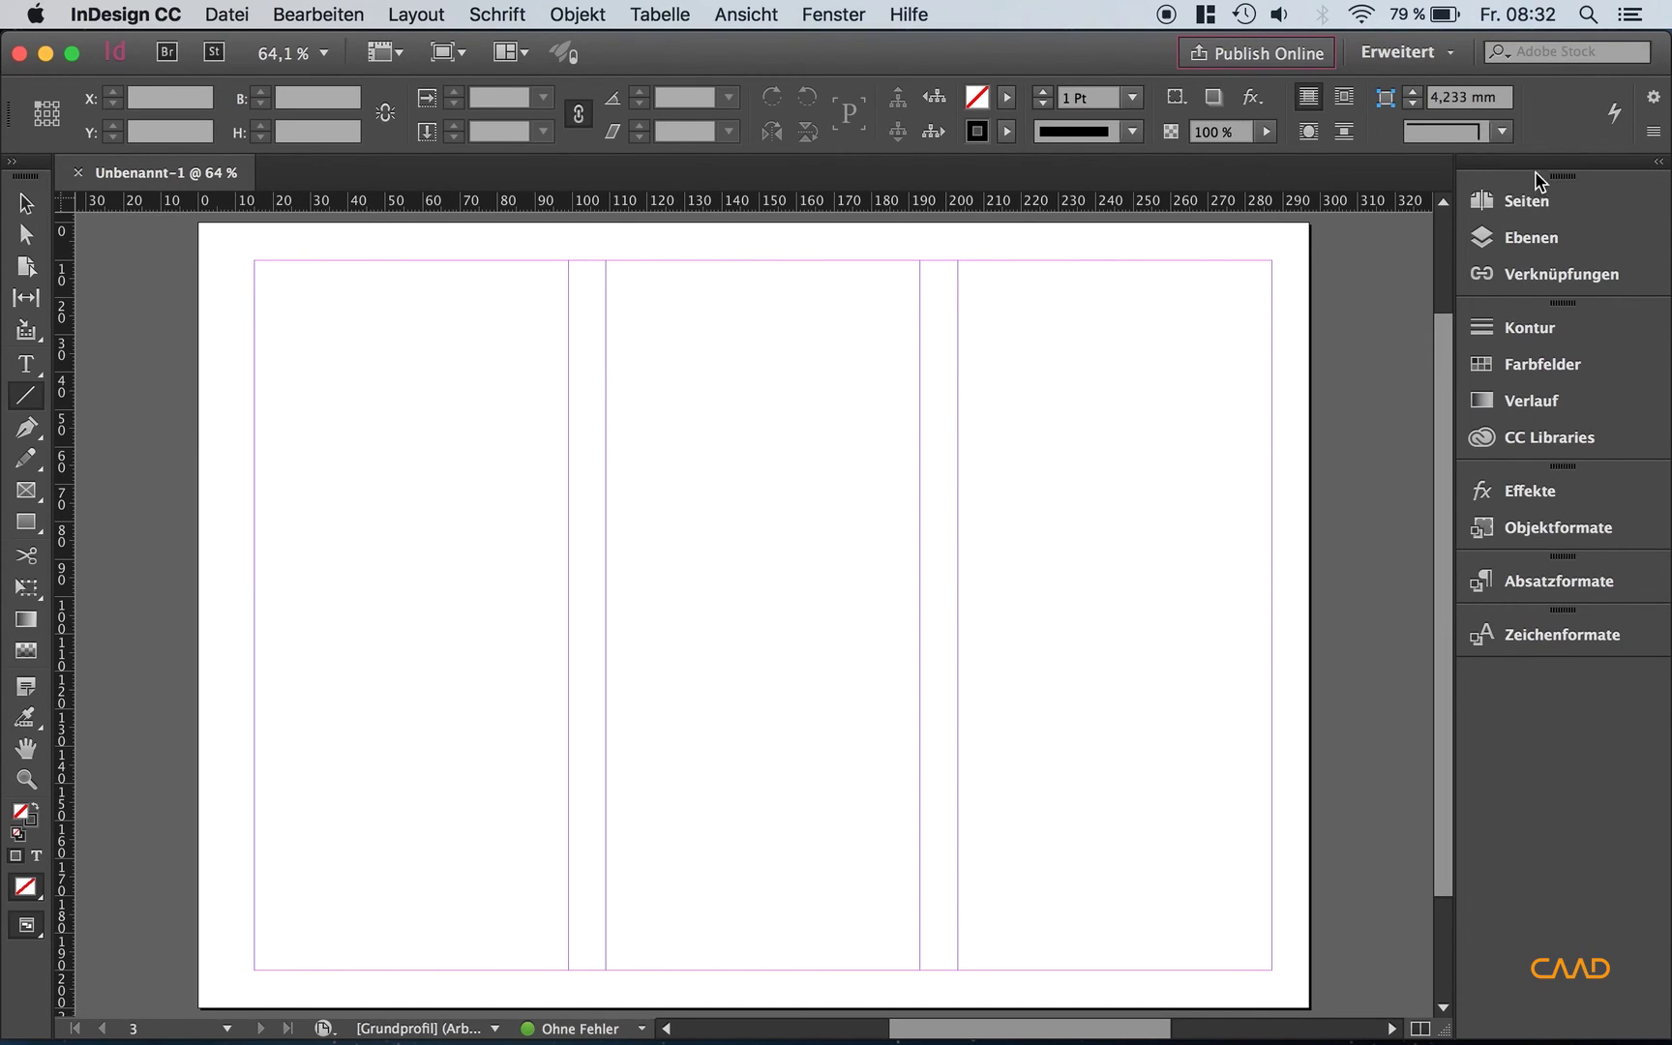
click(1449, 54)
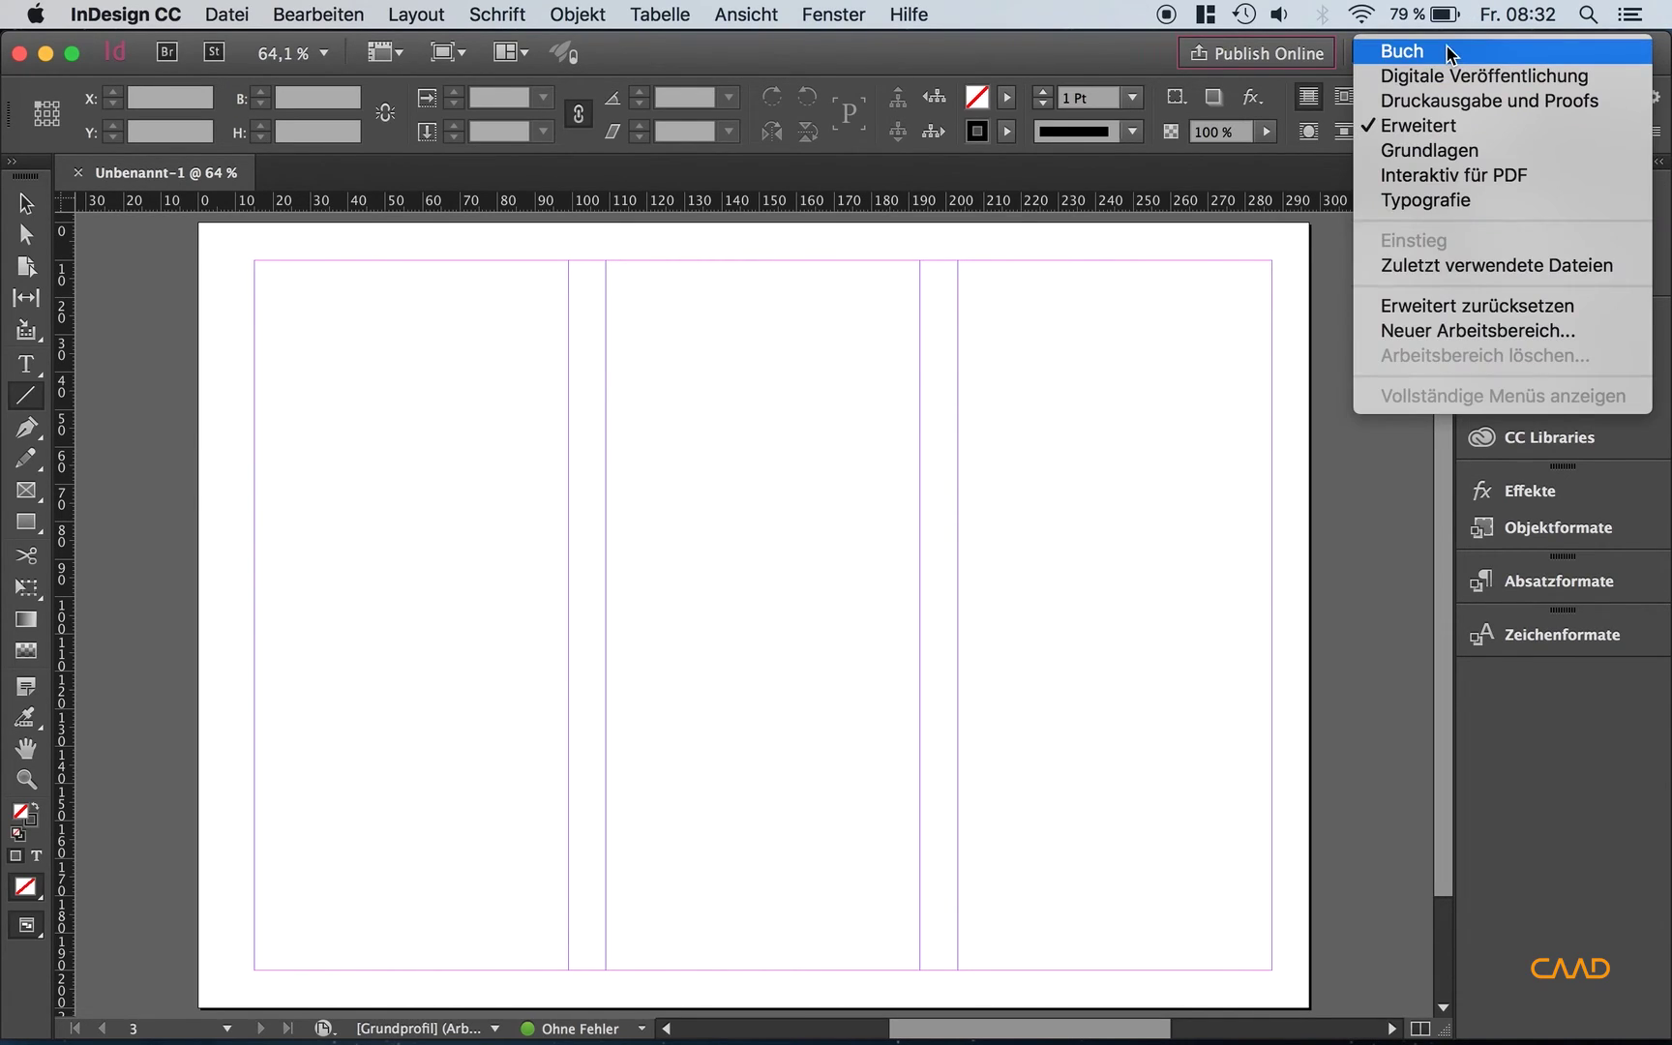
click(1456, 153)
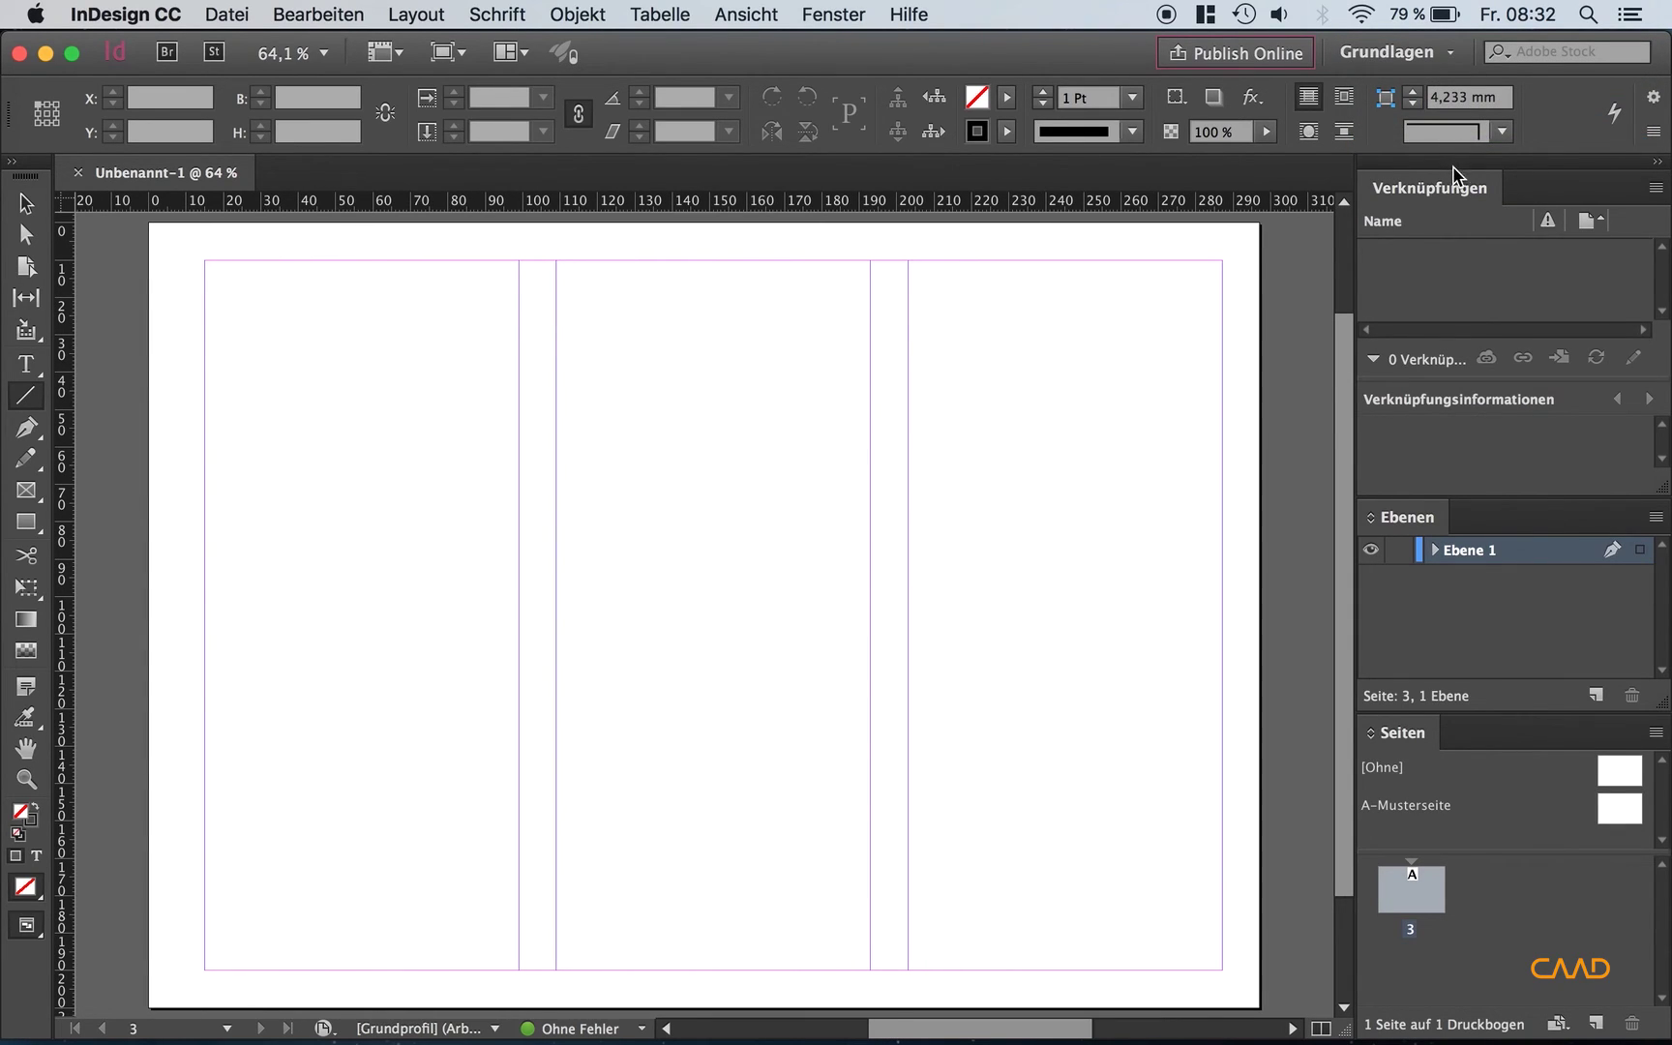
click(811, 12)
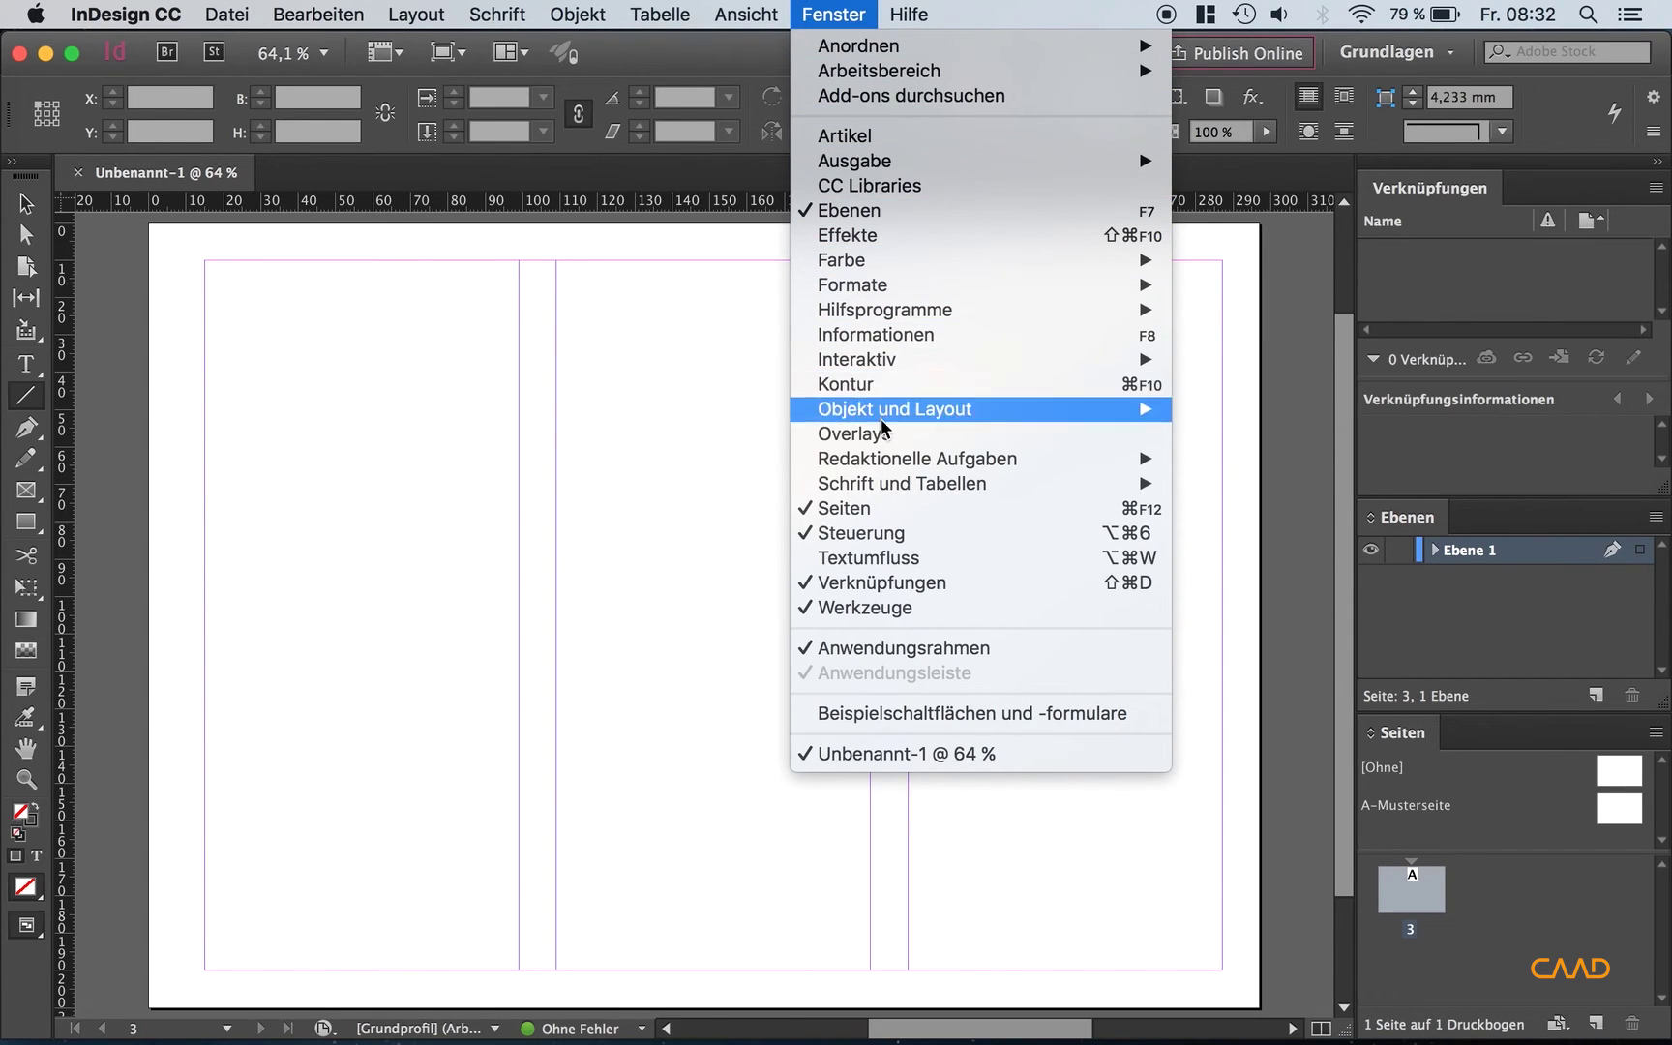
click(888, 647)
mouse_move(1541, 732)
mouse_down()
mouse_move(1455, 758)
mouse_move(1019, 527)
mouse_move(1006, 350)
mouse_move(1387, 699)
mouse_move(1526, 743)
mouse_up()
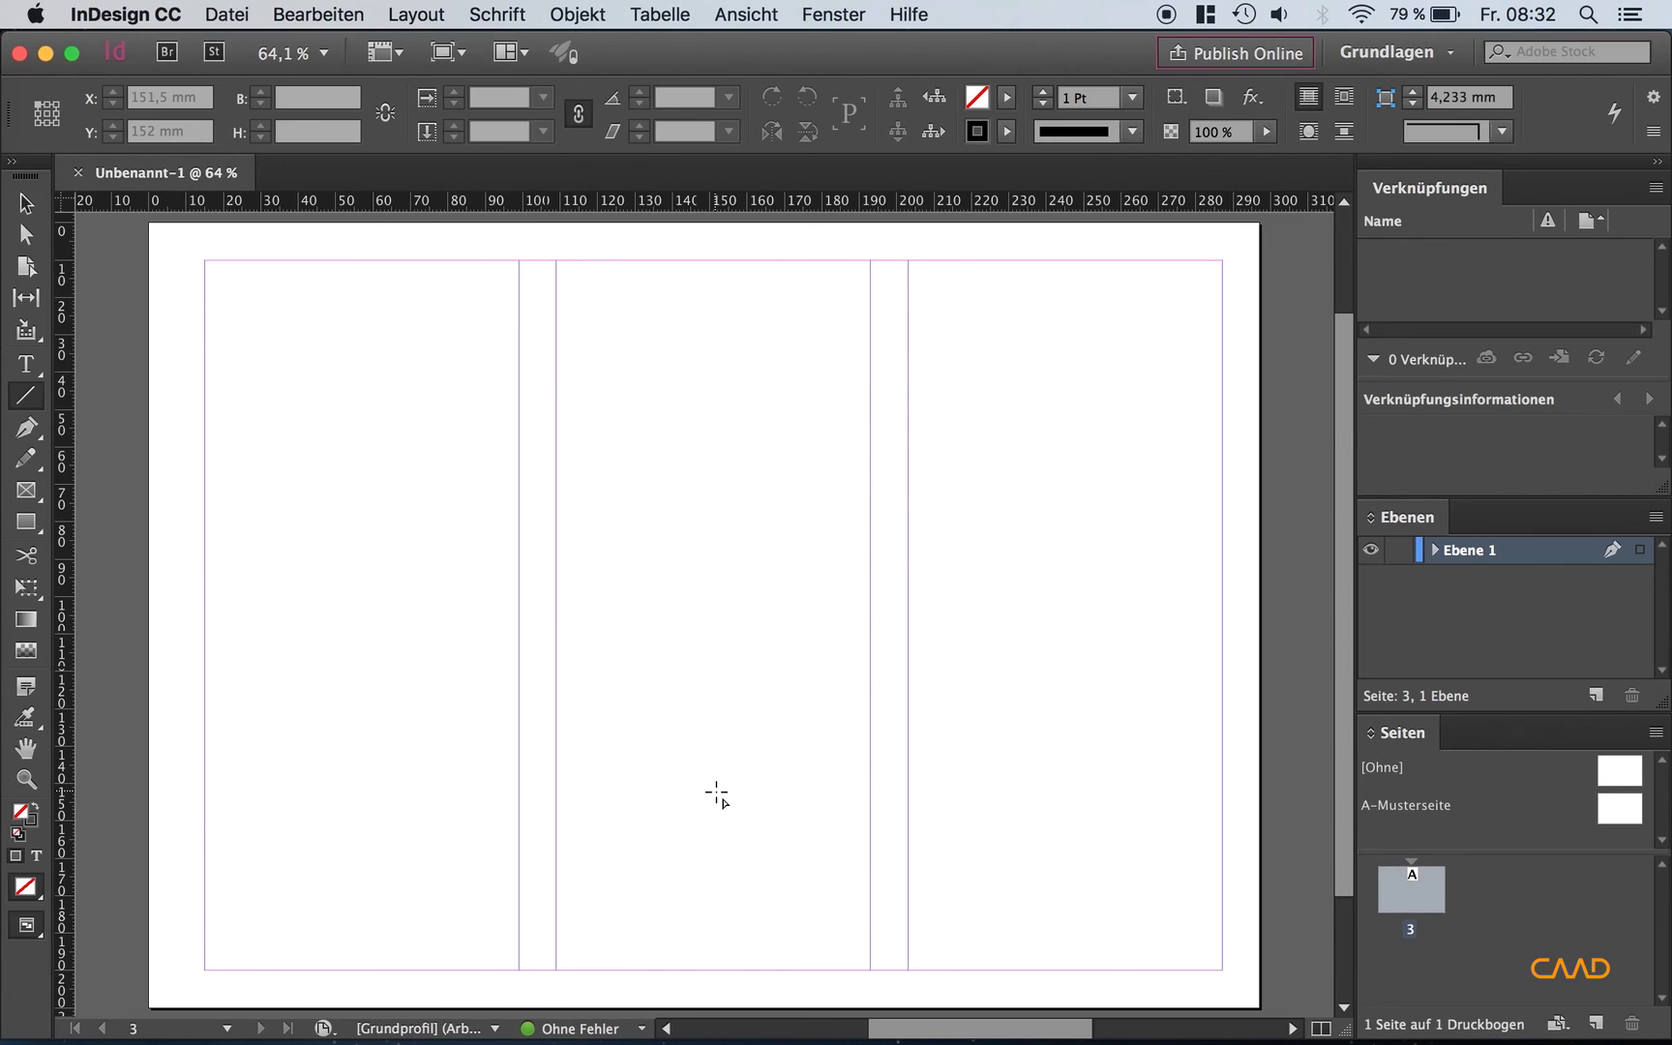
mouse_move(874, 1040)
mouse_move(1239, 1040)
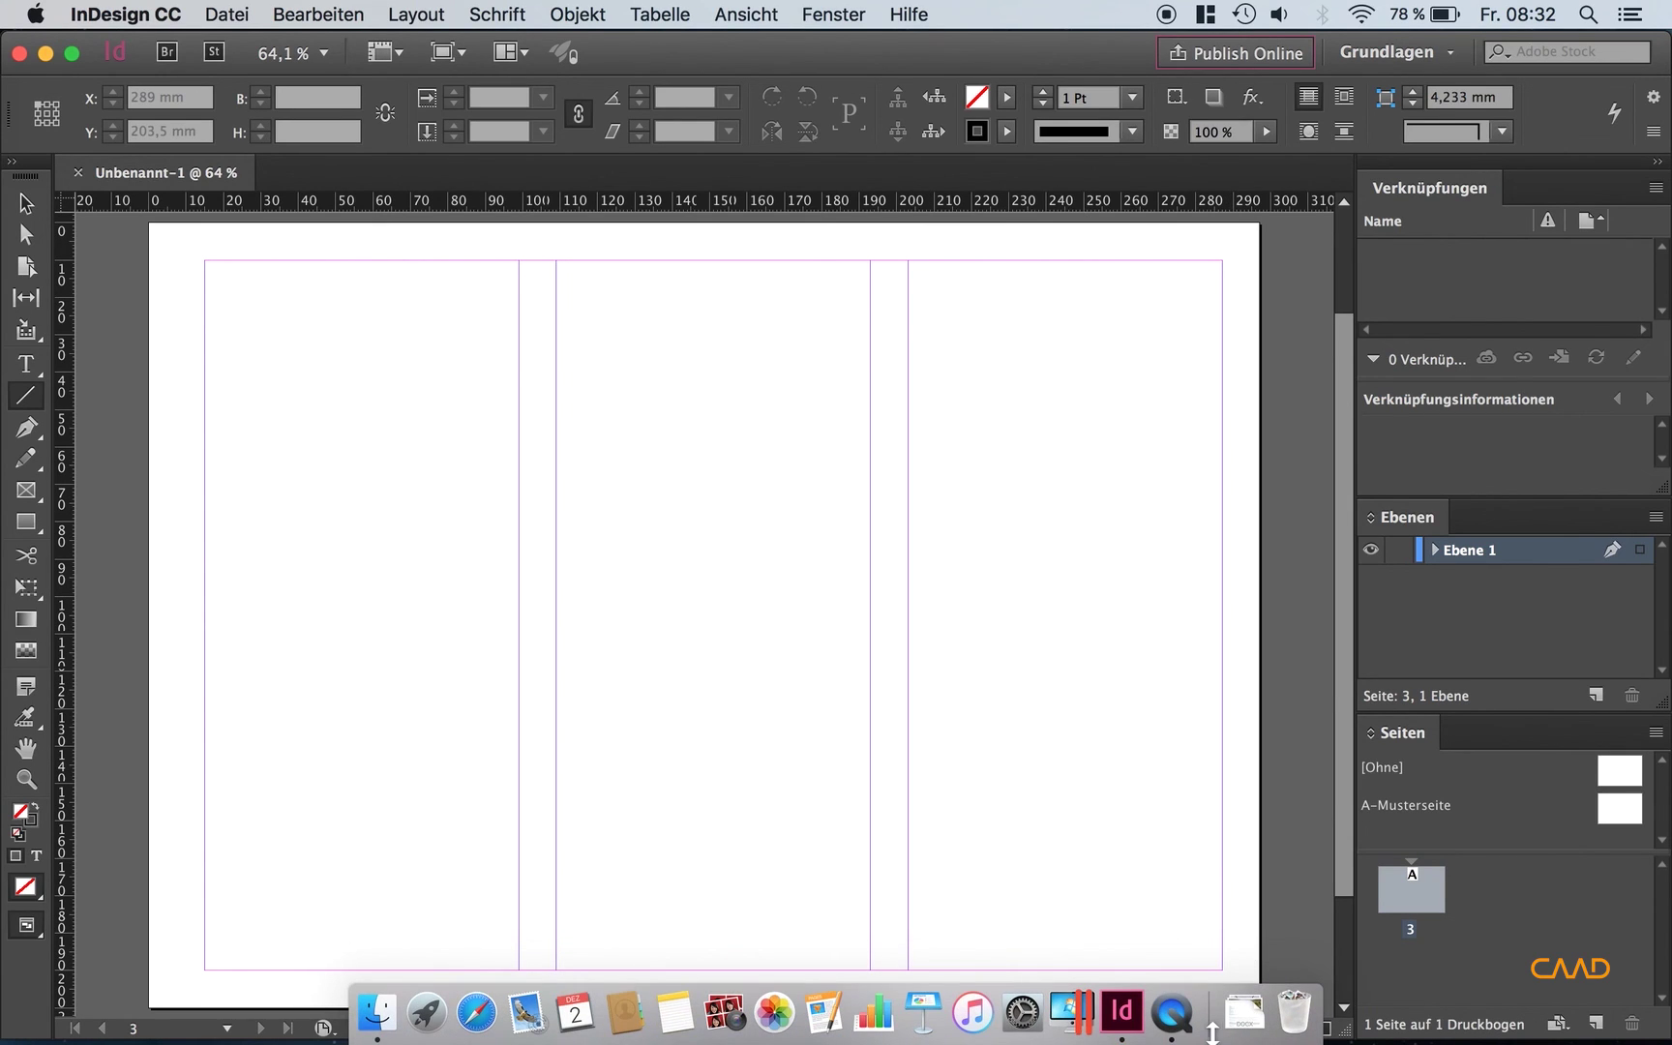